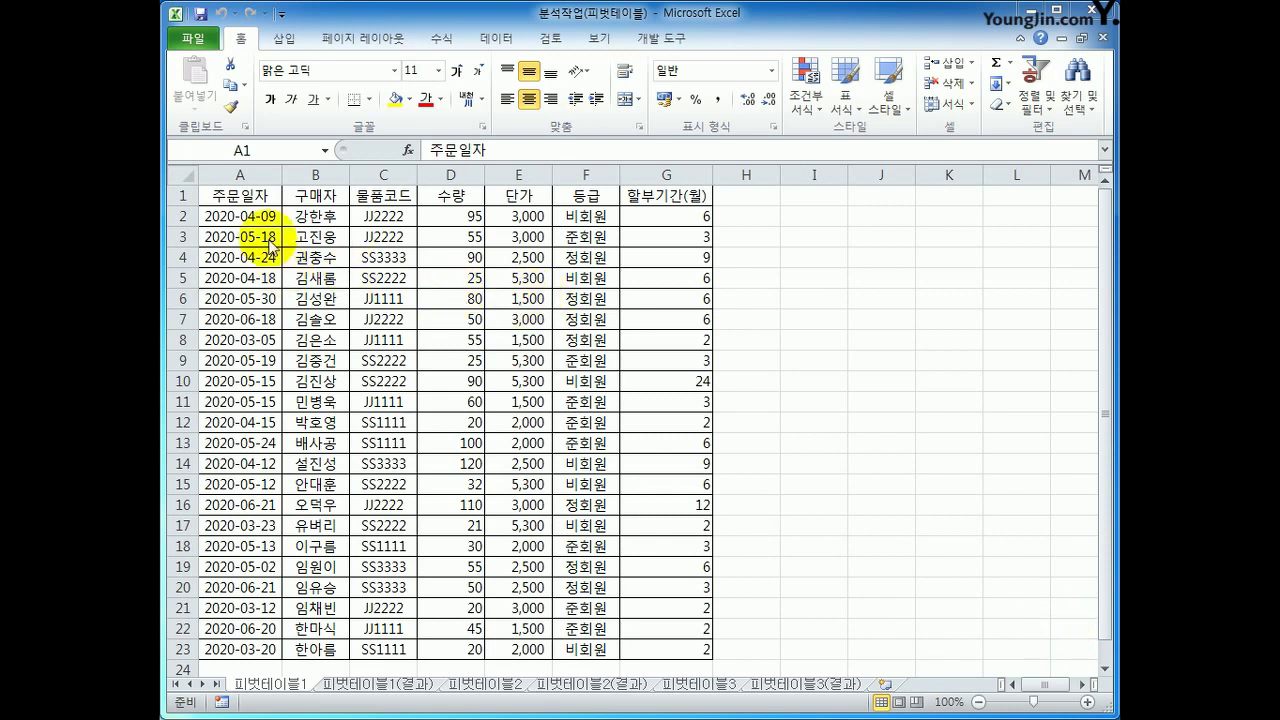
click(250, 199)
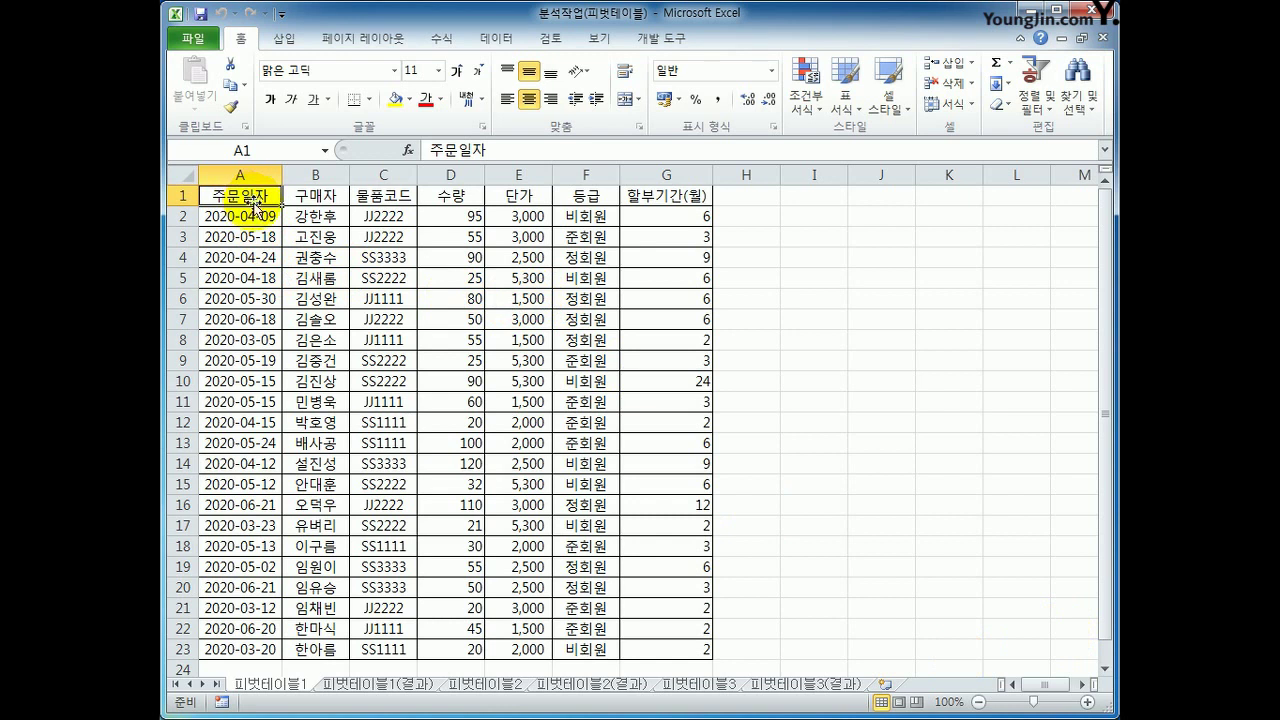
click(286, 40)
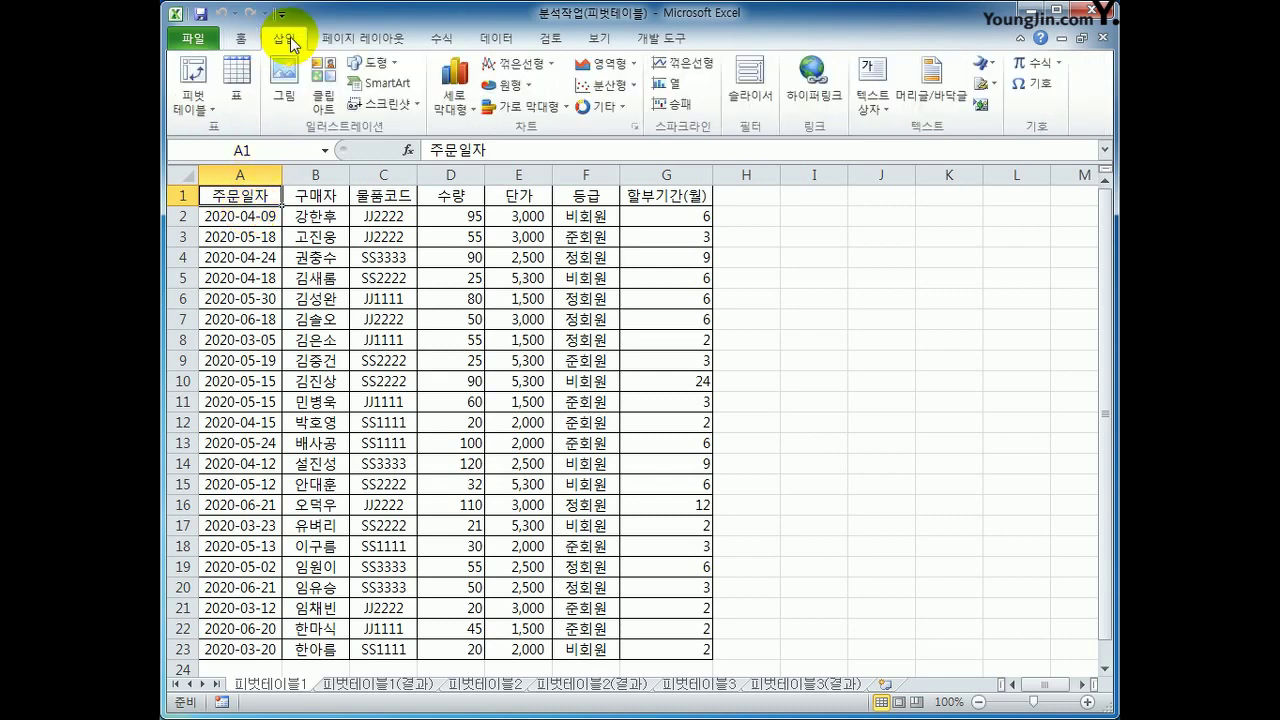
click(199, 70)
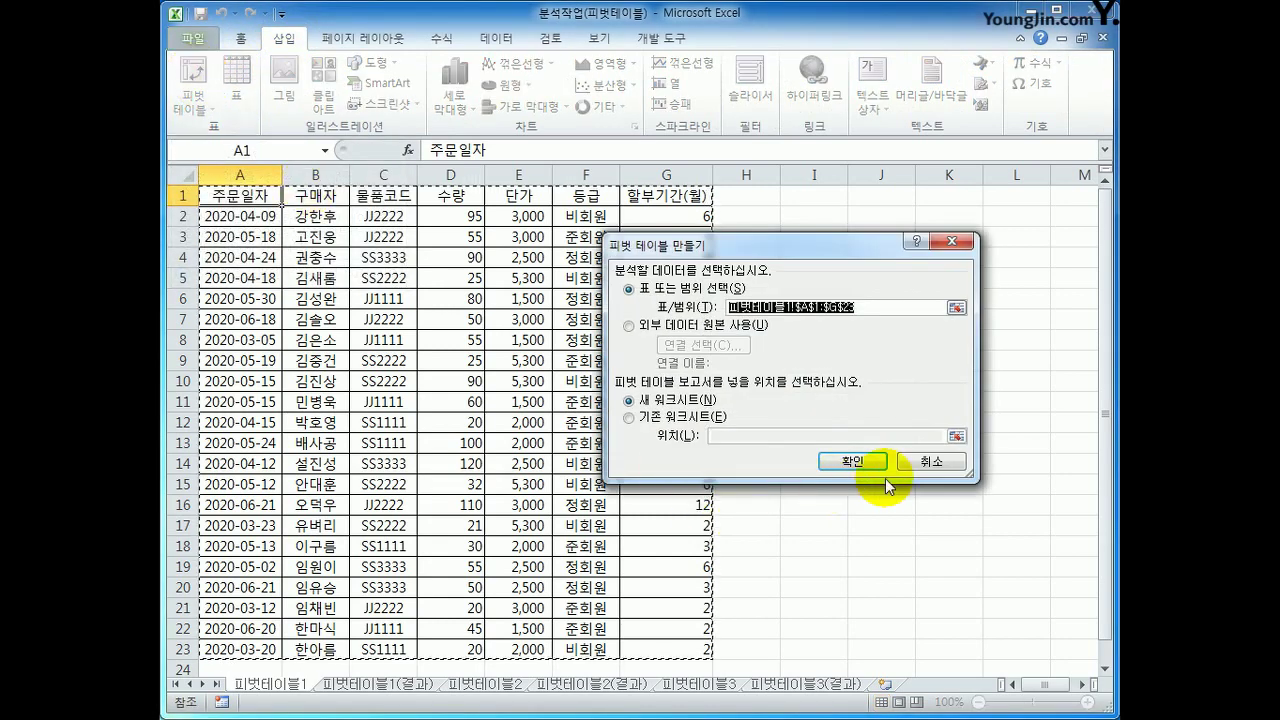
click(931, 461)
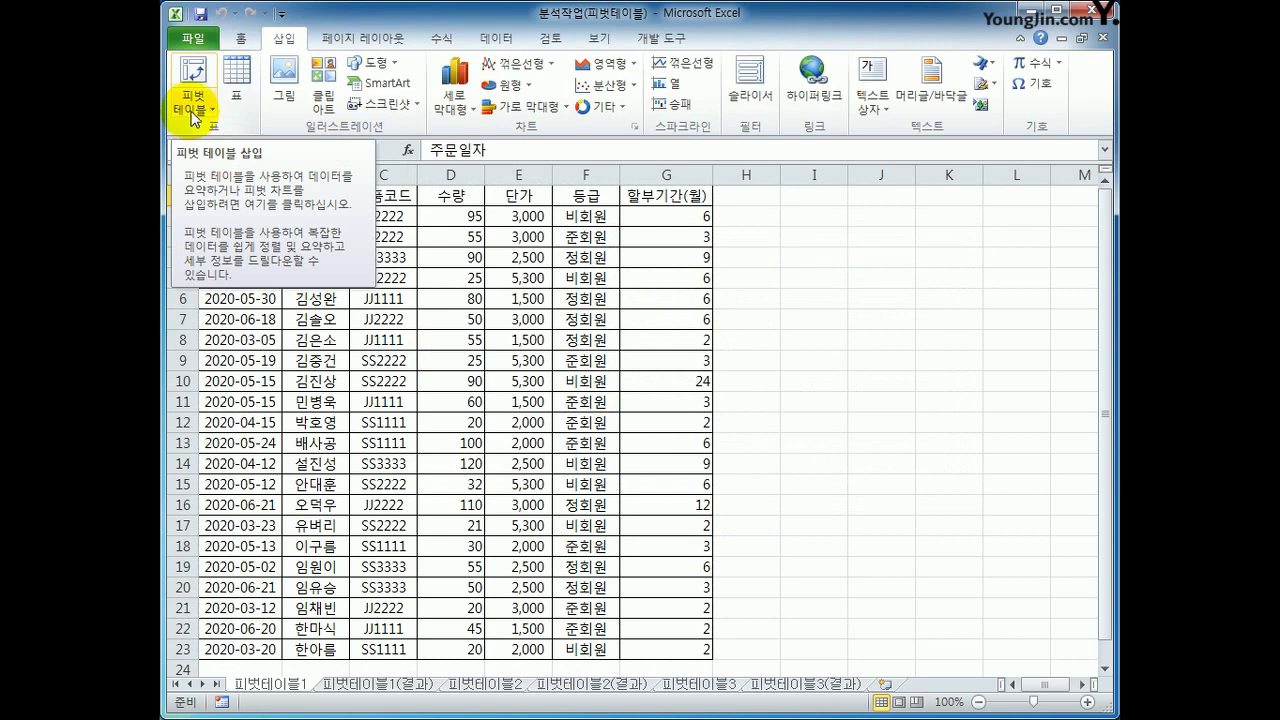
Insert a pivot table from the order data in A1:G23, placed on the existing worksheet at cell I3.
click(195, 112)
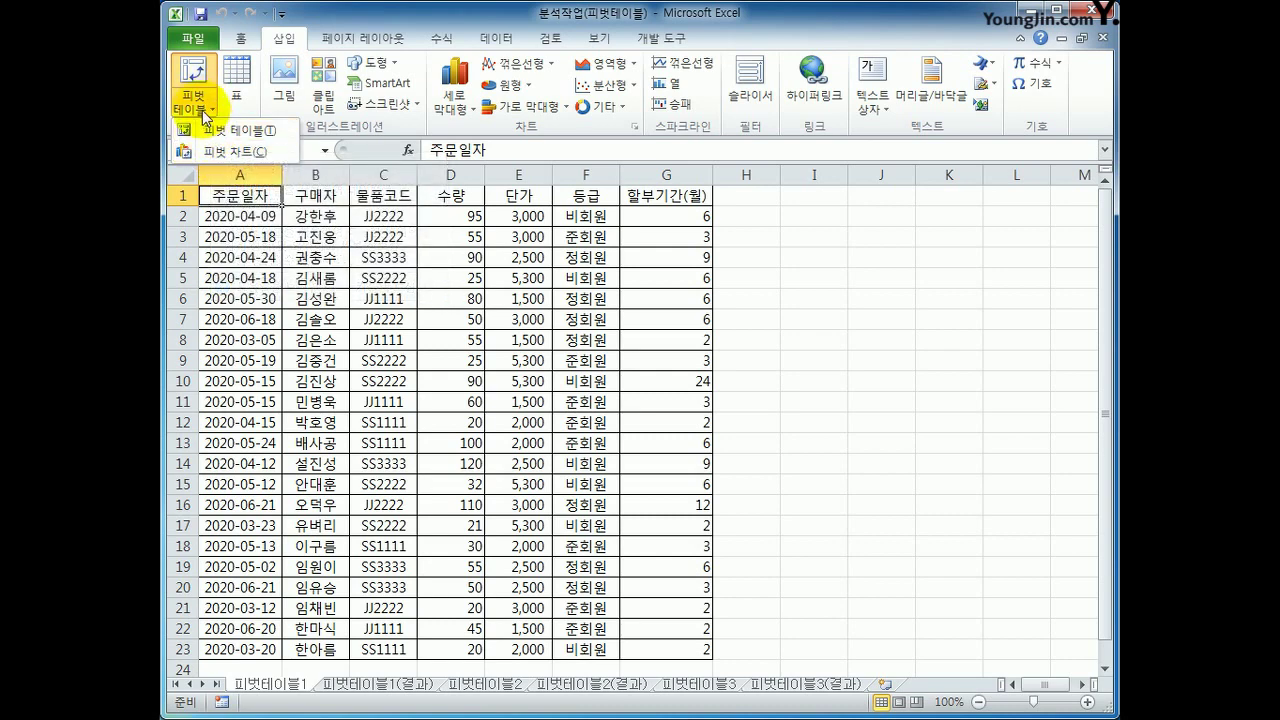
click(212, 132)
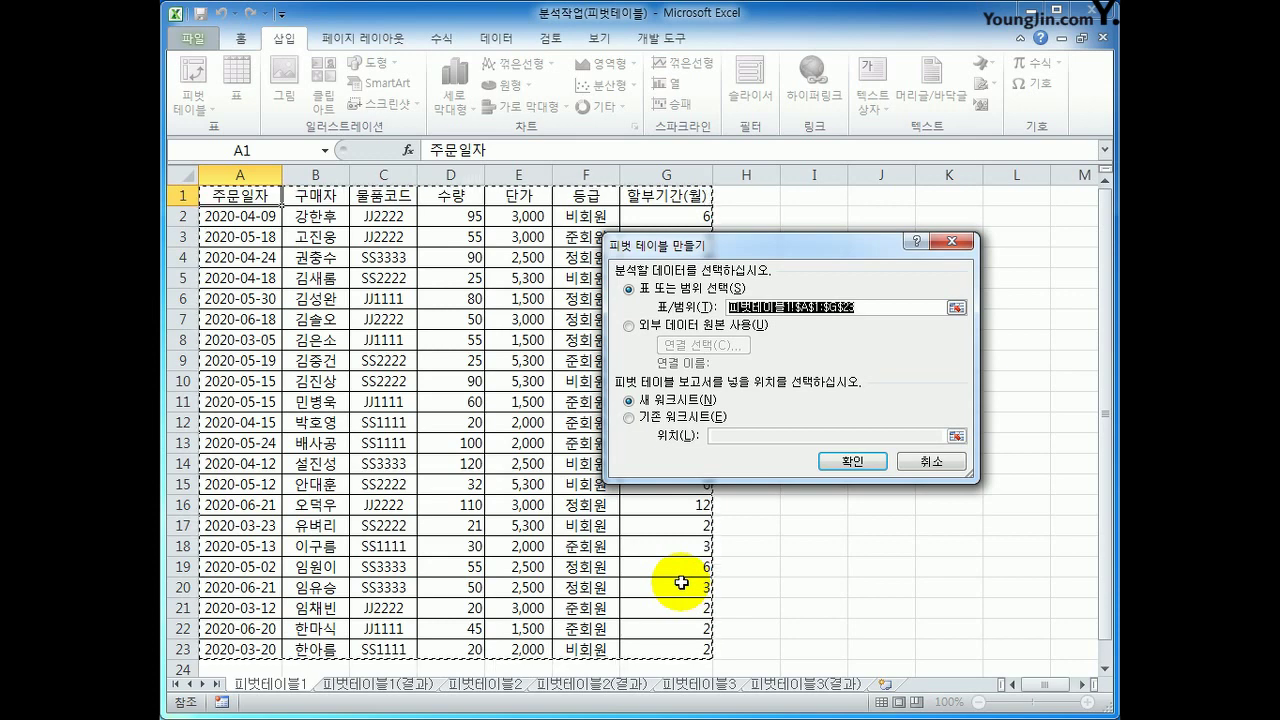
click(663, 423)
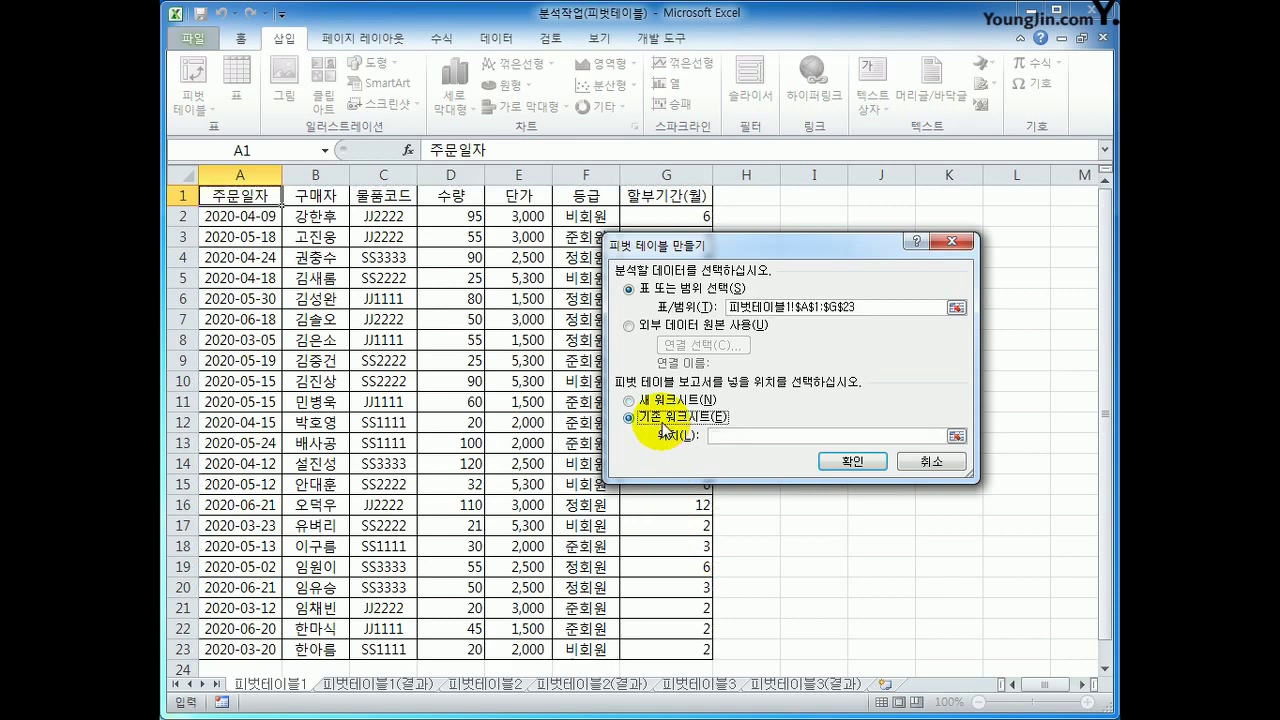
click(714, 436)
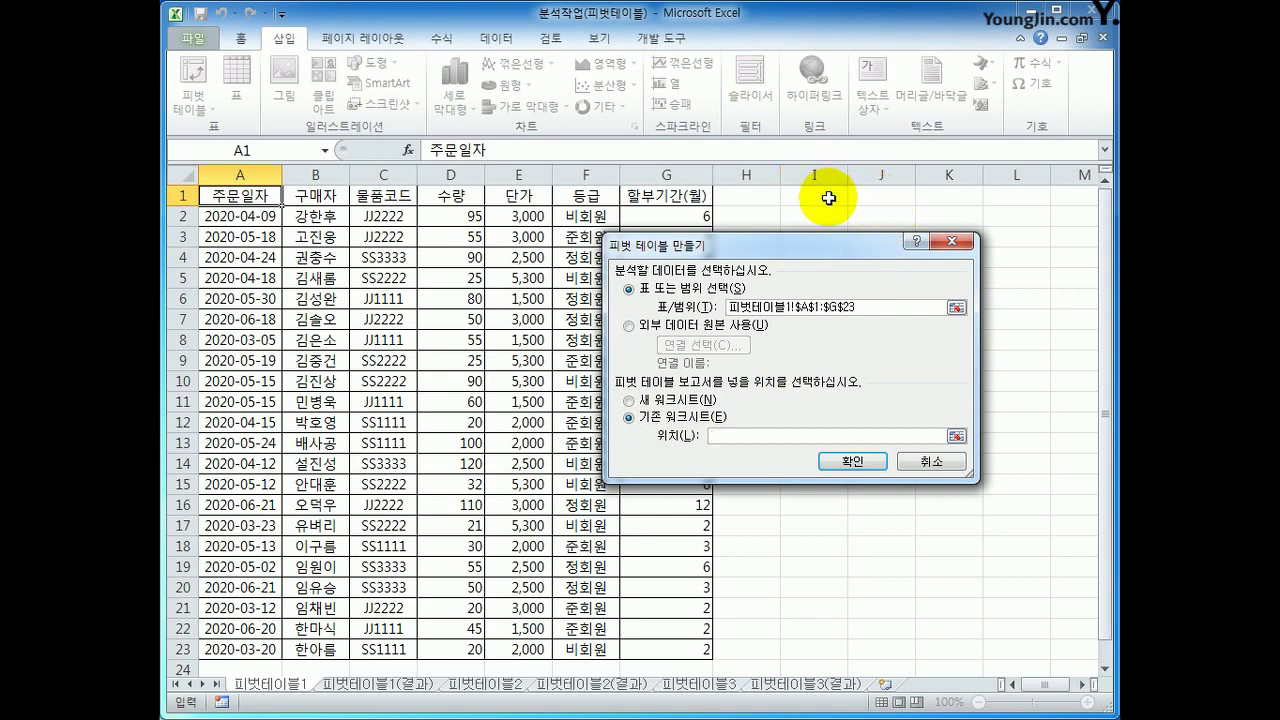
drag(813, 244, 650, 276)
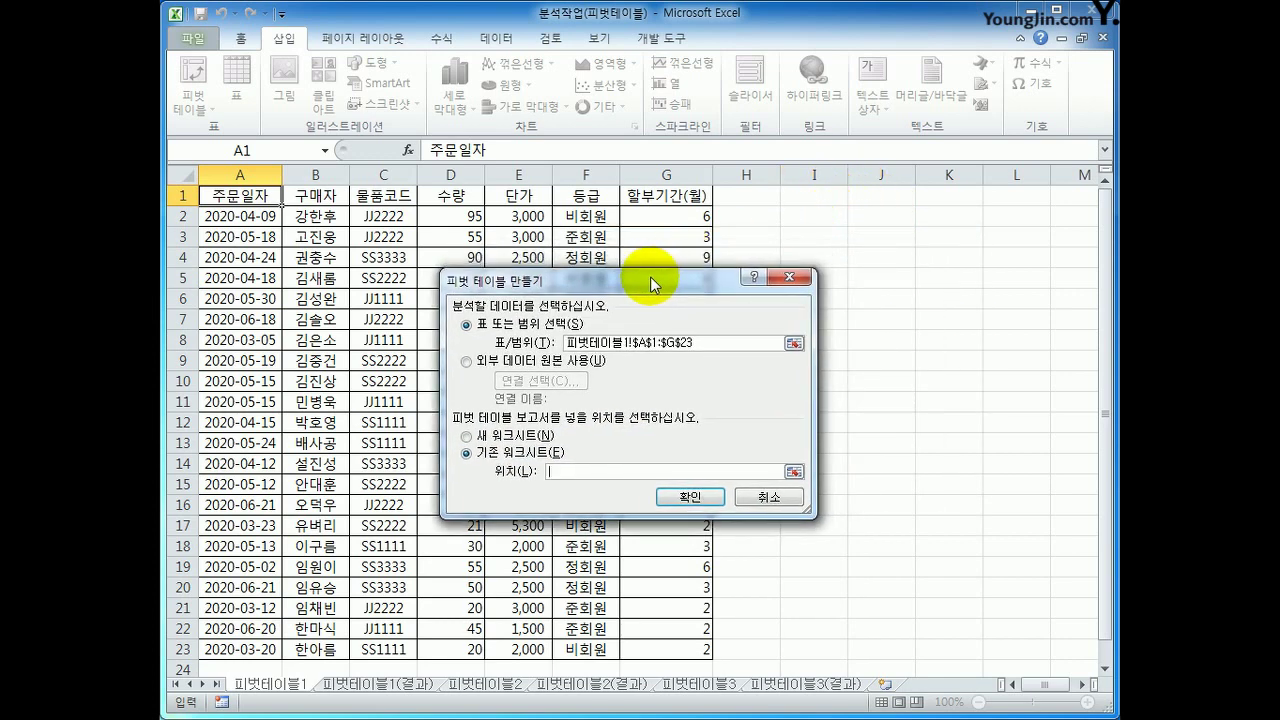
click(814, 237)
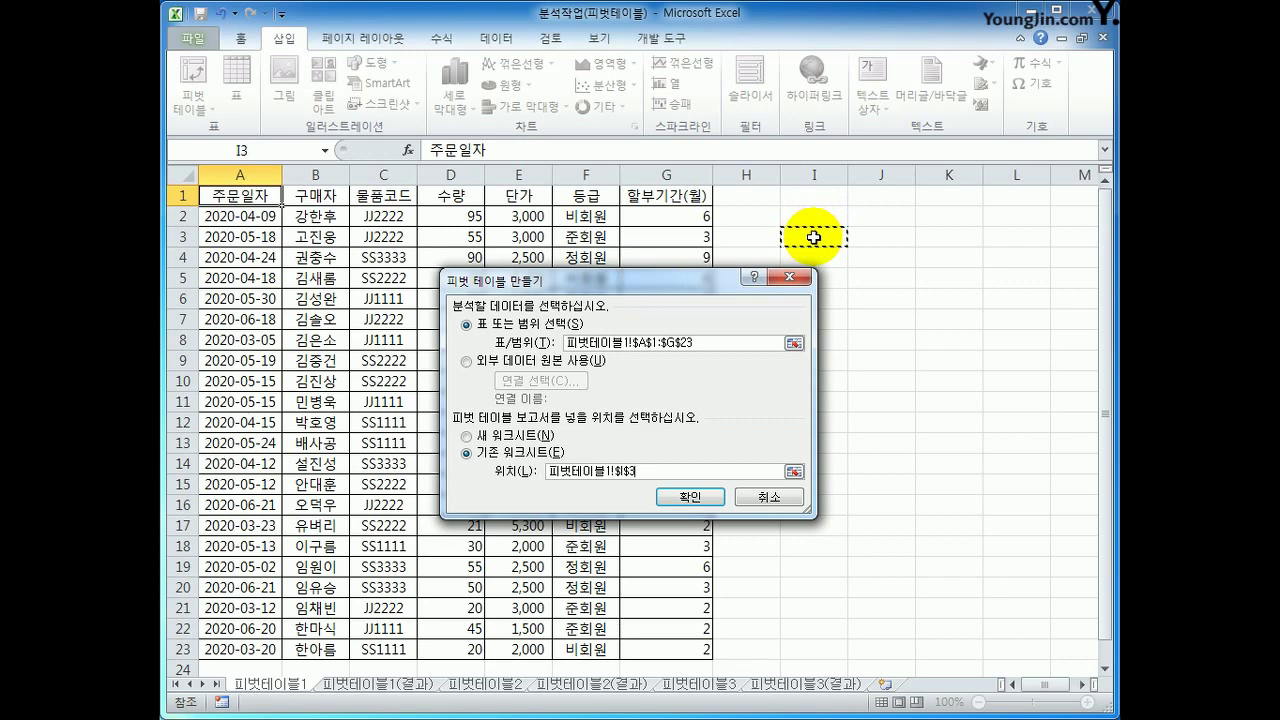
click(690, 497)
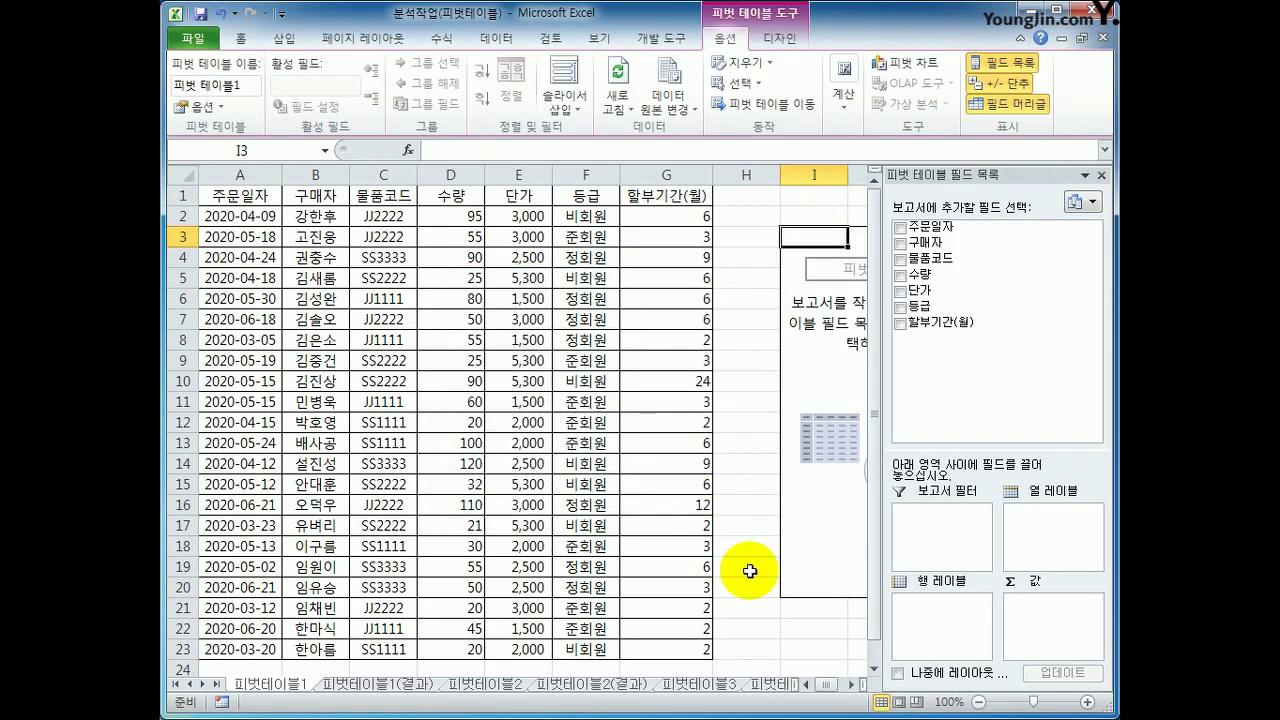
Add 등급 as the pivot table's report filter and 주문일자 as its row label.
click(848, 684)
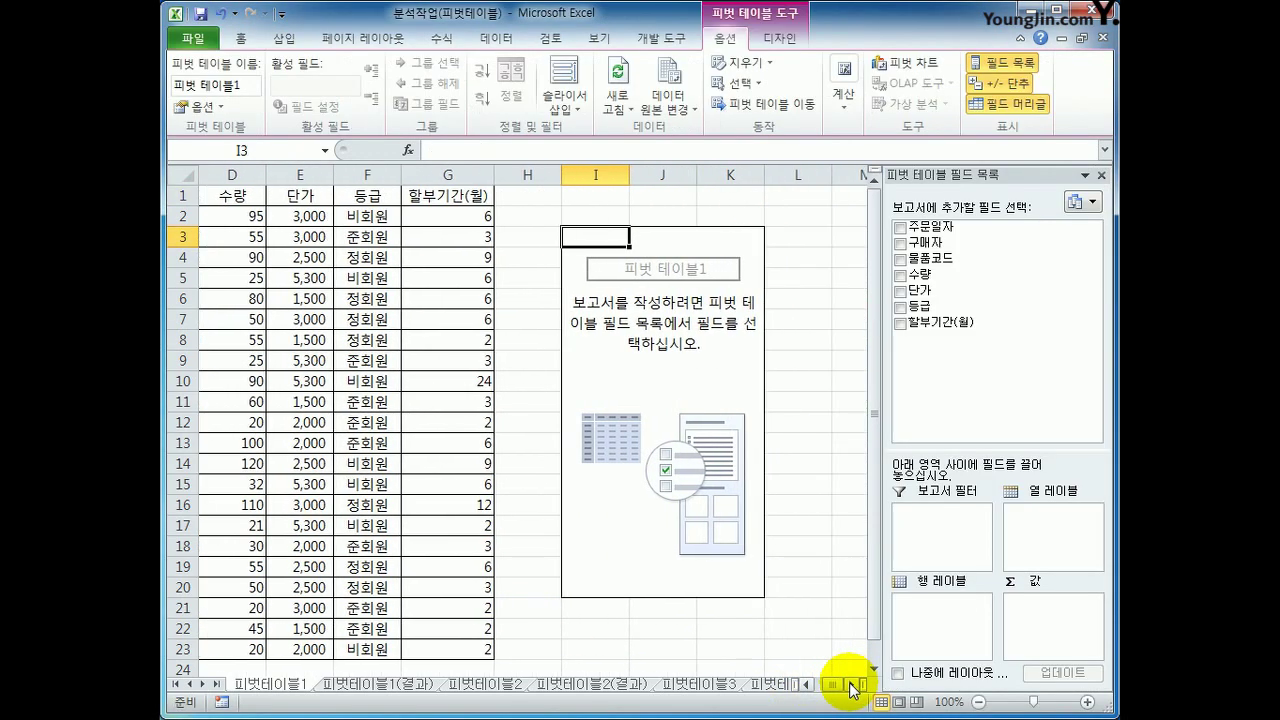
click(852, 686)
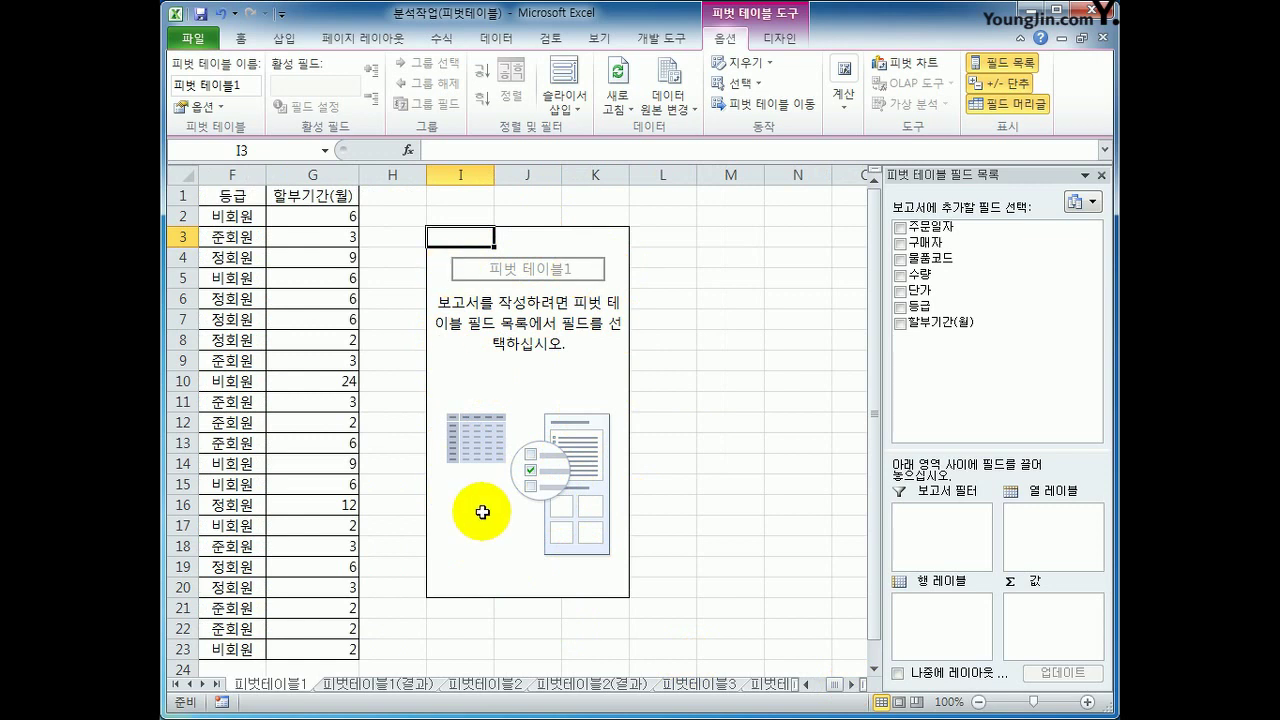
drag(925, 306, 930, 534)
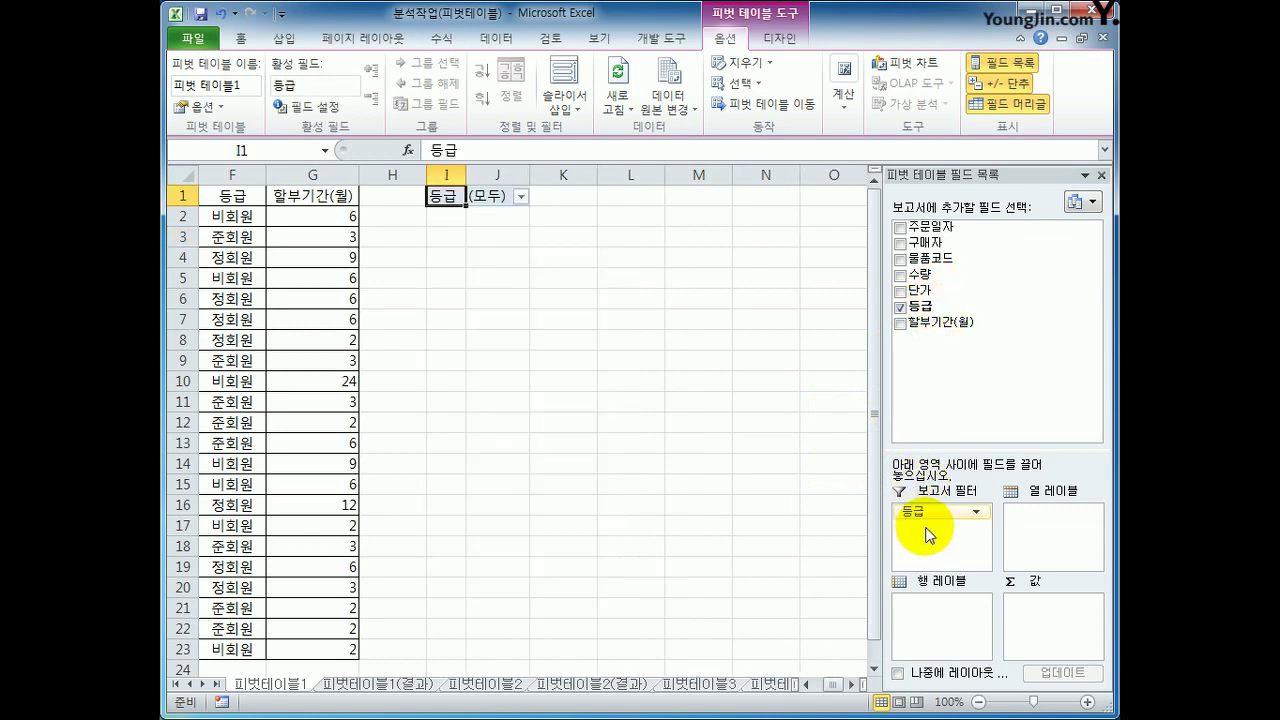
drag(957, 228, 932, 628)
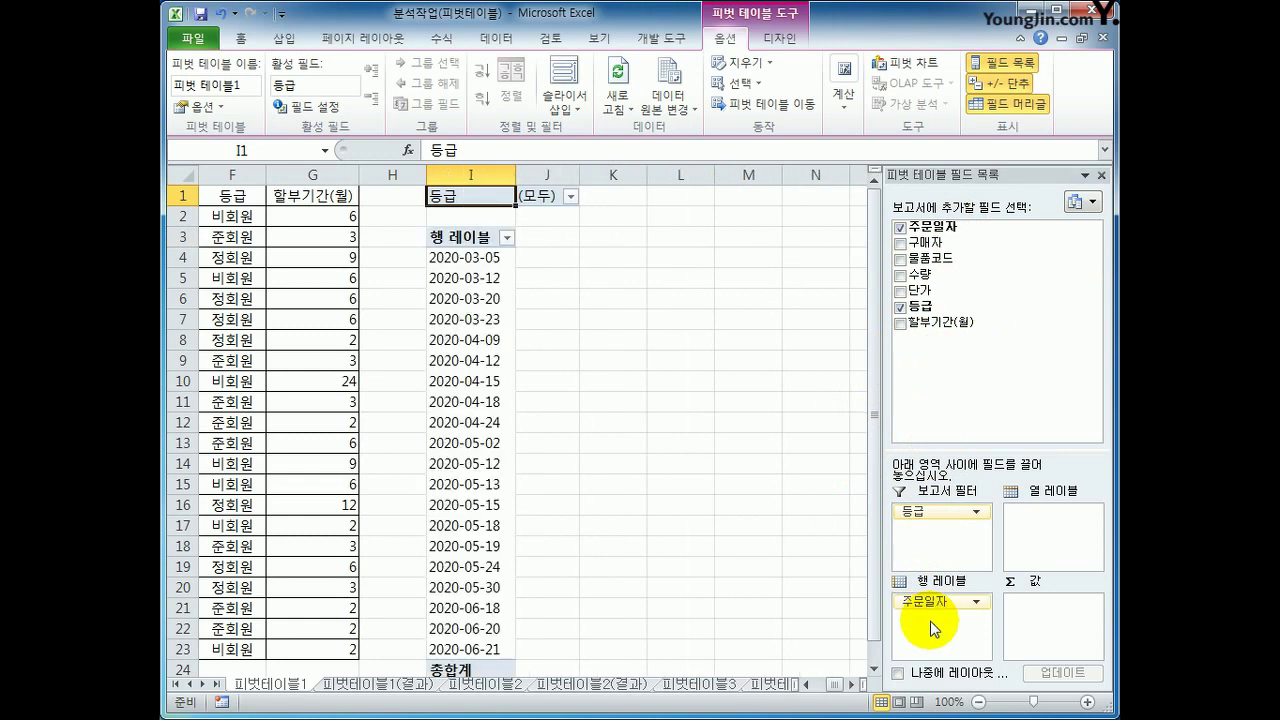
Add 물품코드, 수량 and 단가 to the pivot table's values in that order.
drag(958, 259, 1050, 640)
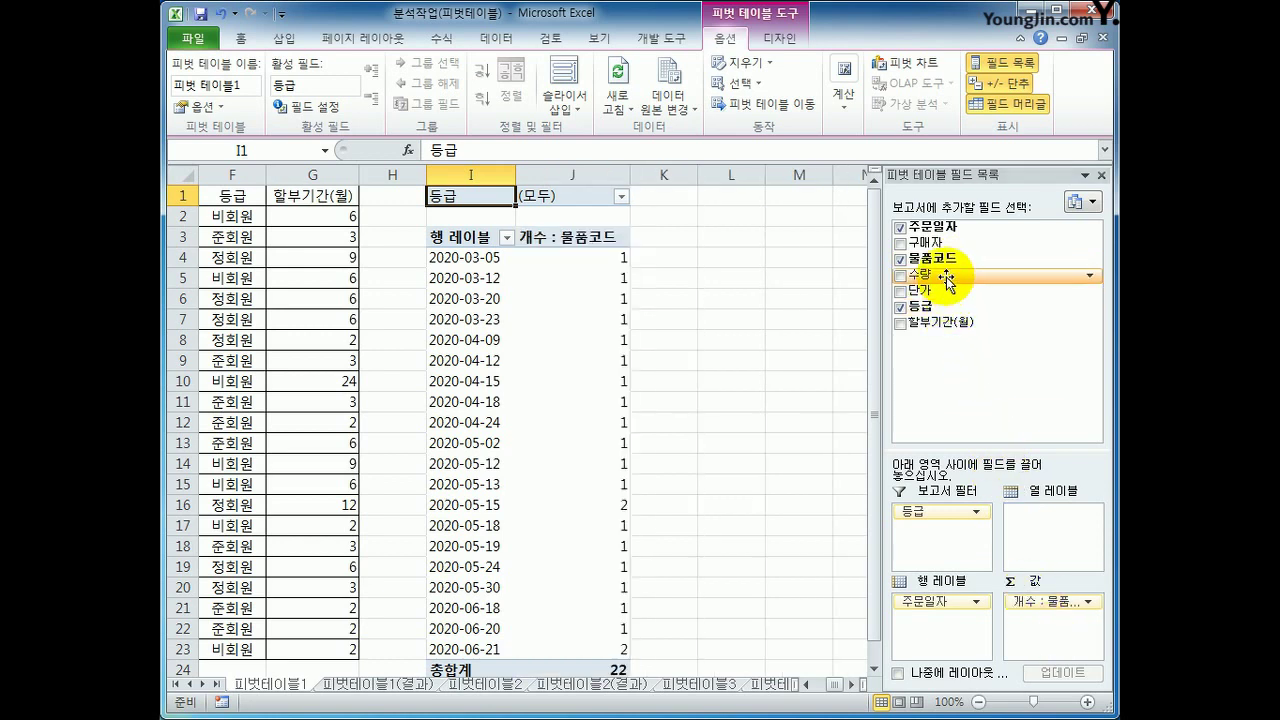
drag(940, 274, 1047, 636)
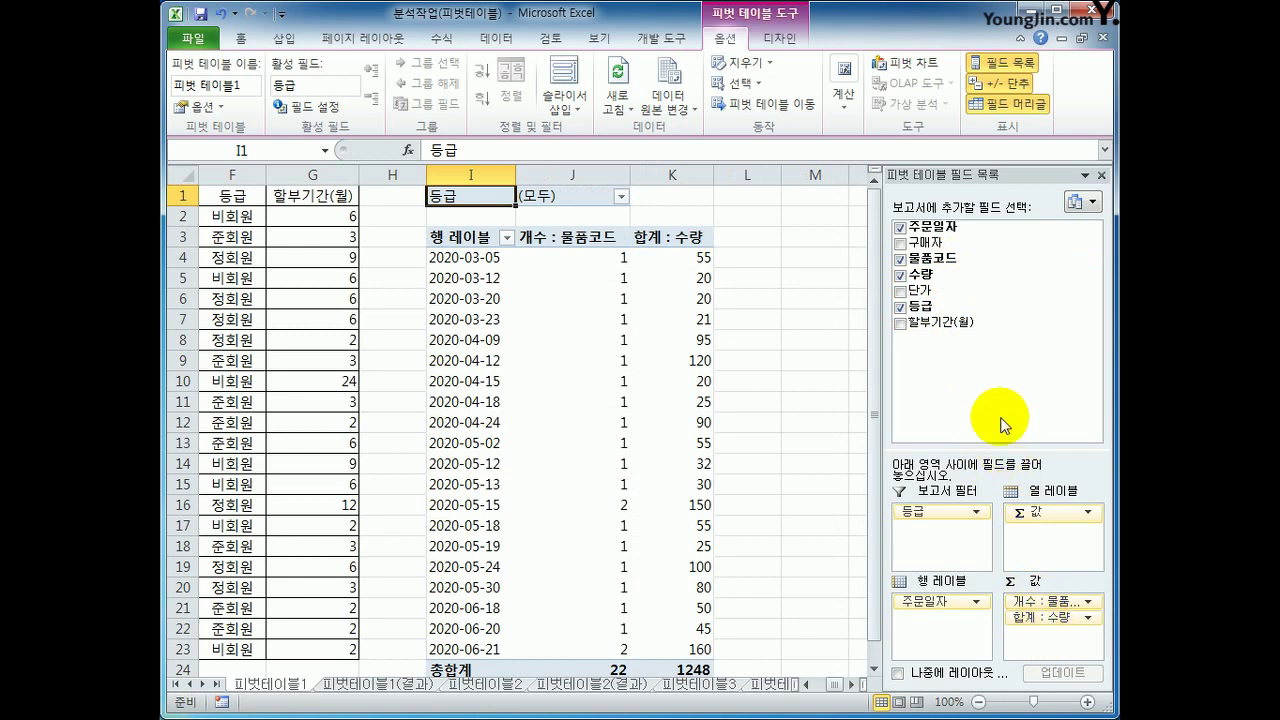
drag(953, 290, 1038, 631)
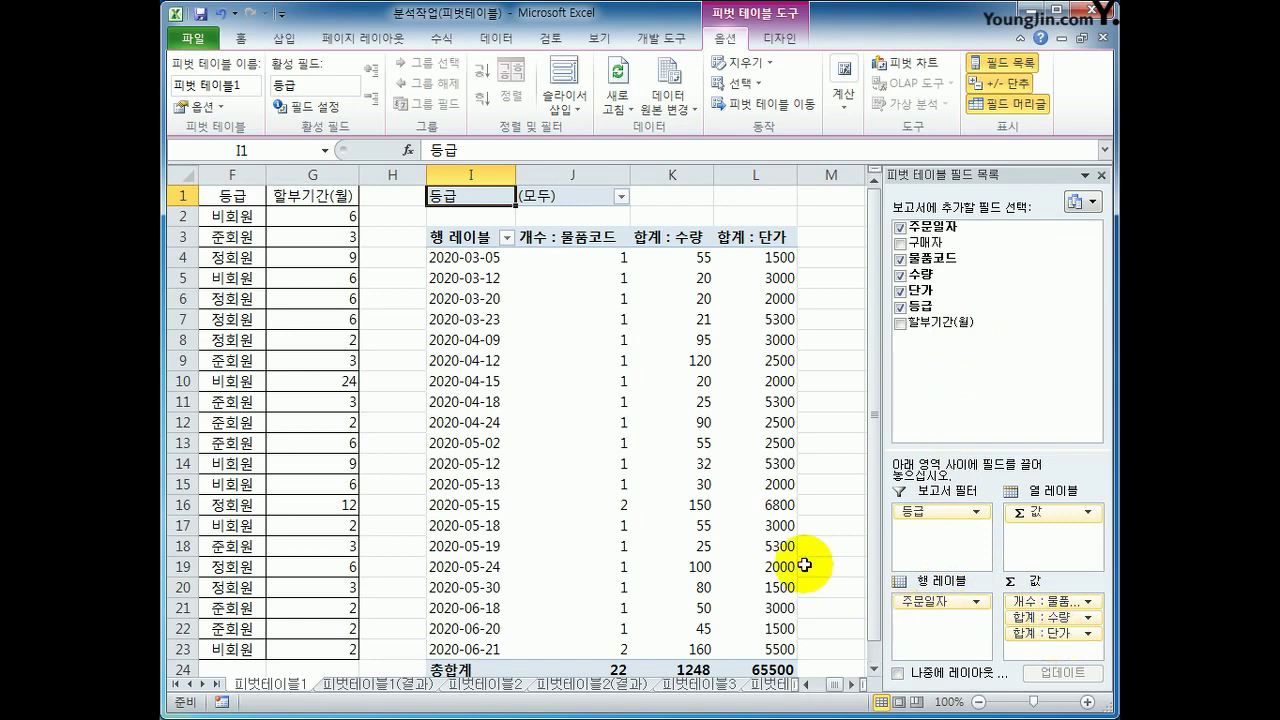
Change the pivot table's report layout to outline form (개요 형식으로 표시).
click(805, 37)
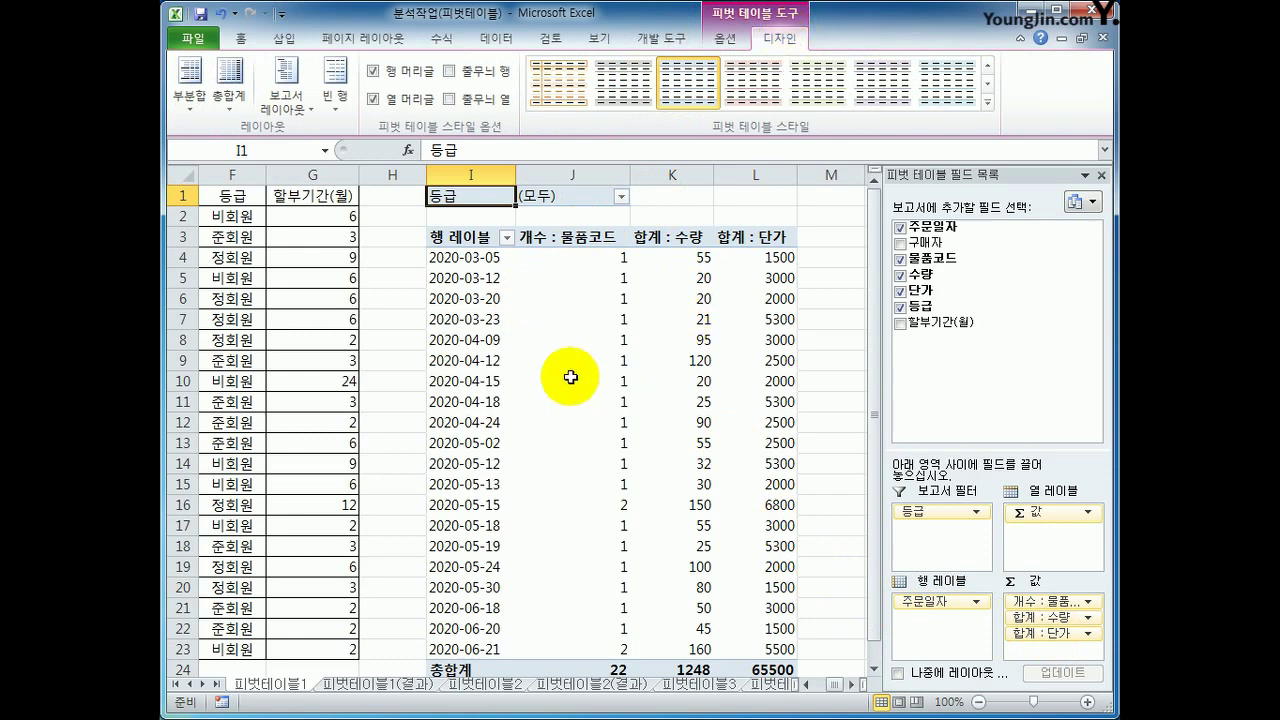
click(297, 115)
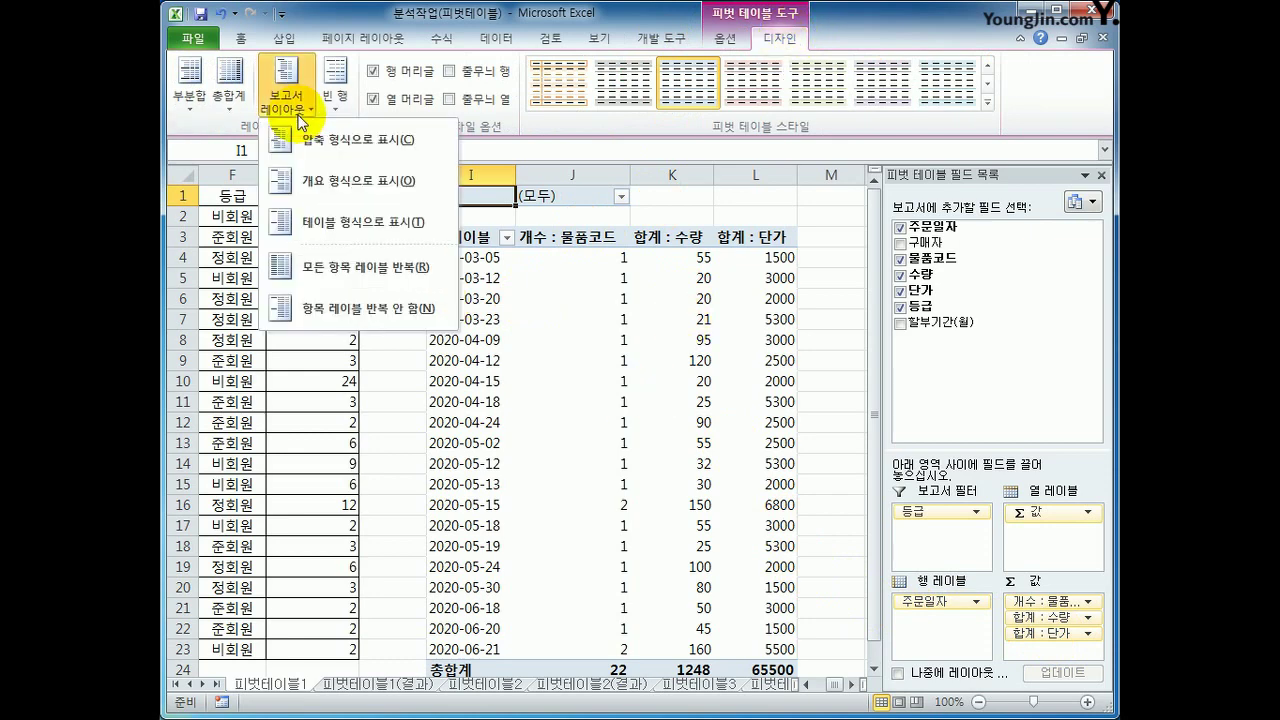
click(348, 187)
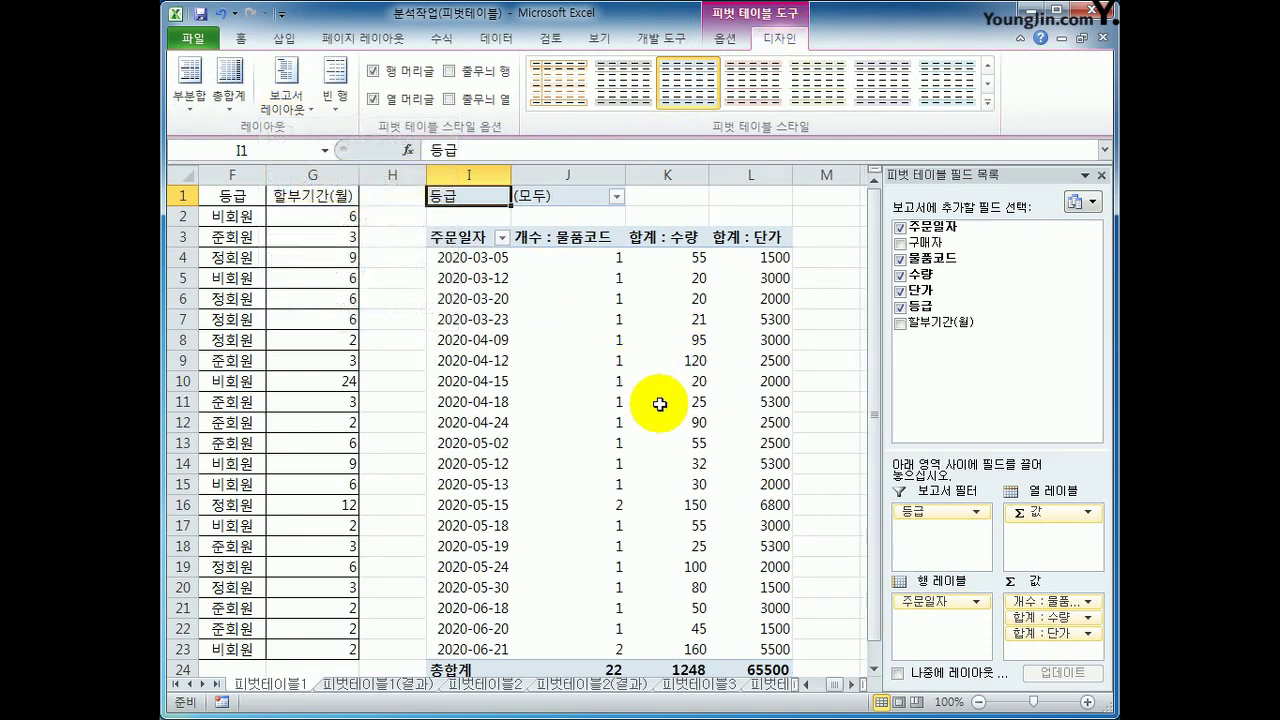
mouse_move(664, 402)
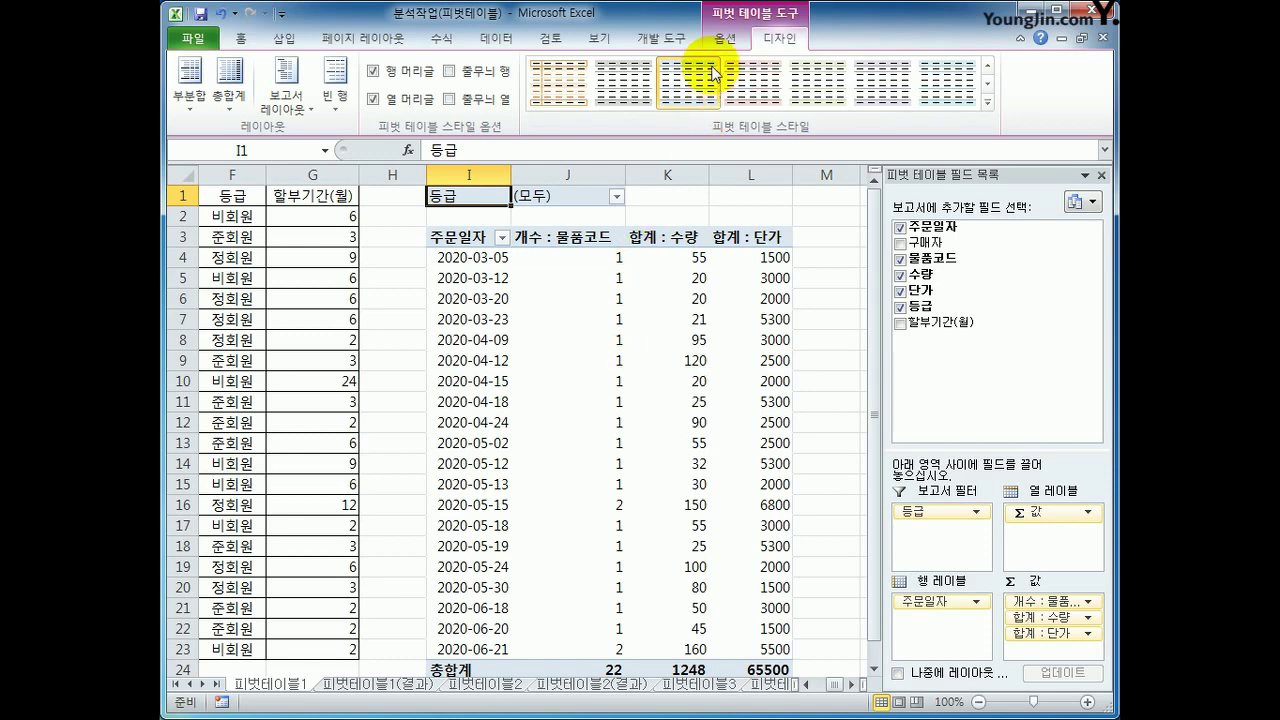
Start a new calculated field for the pivot table and name it 판매금액.
click(739, 41)
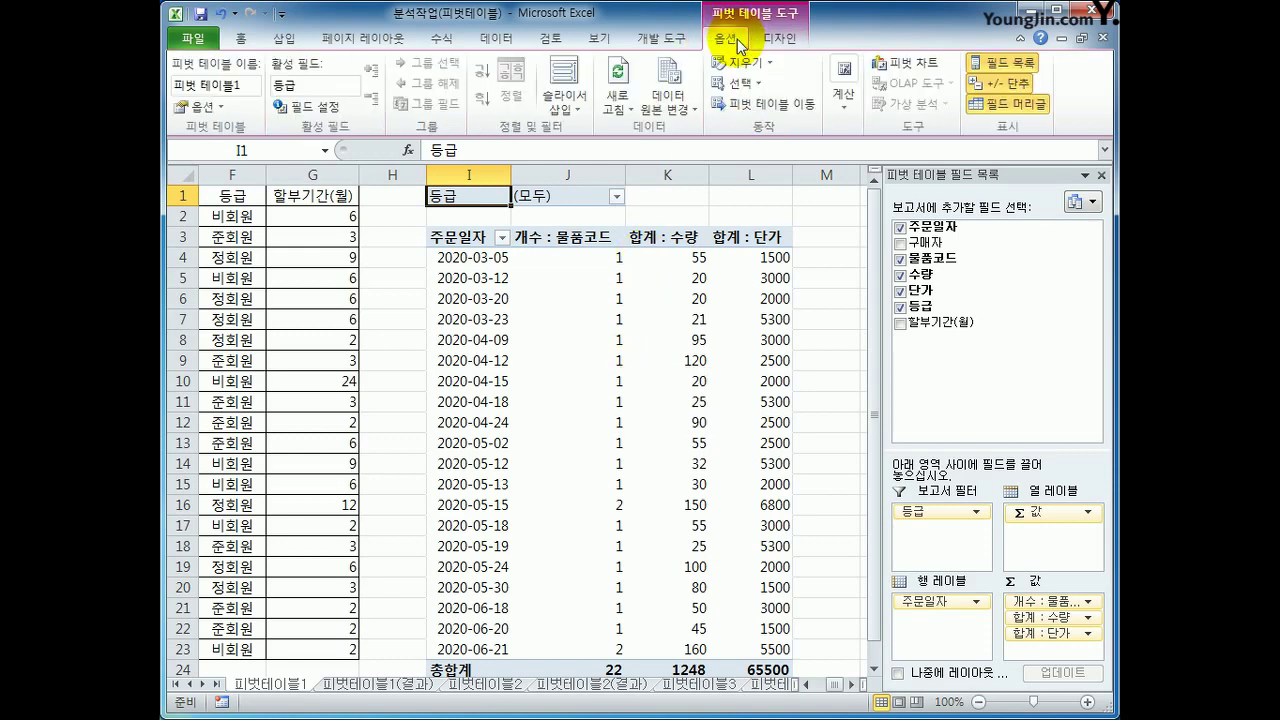
click(843, 95)
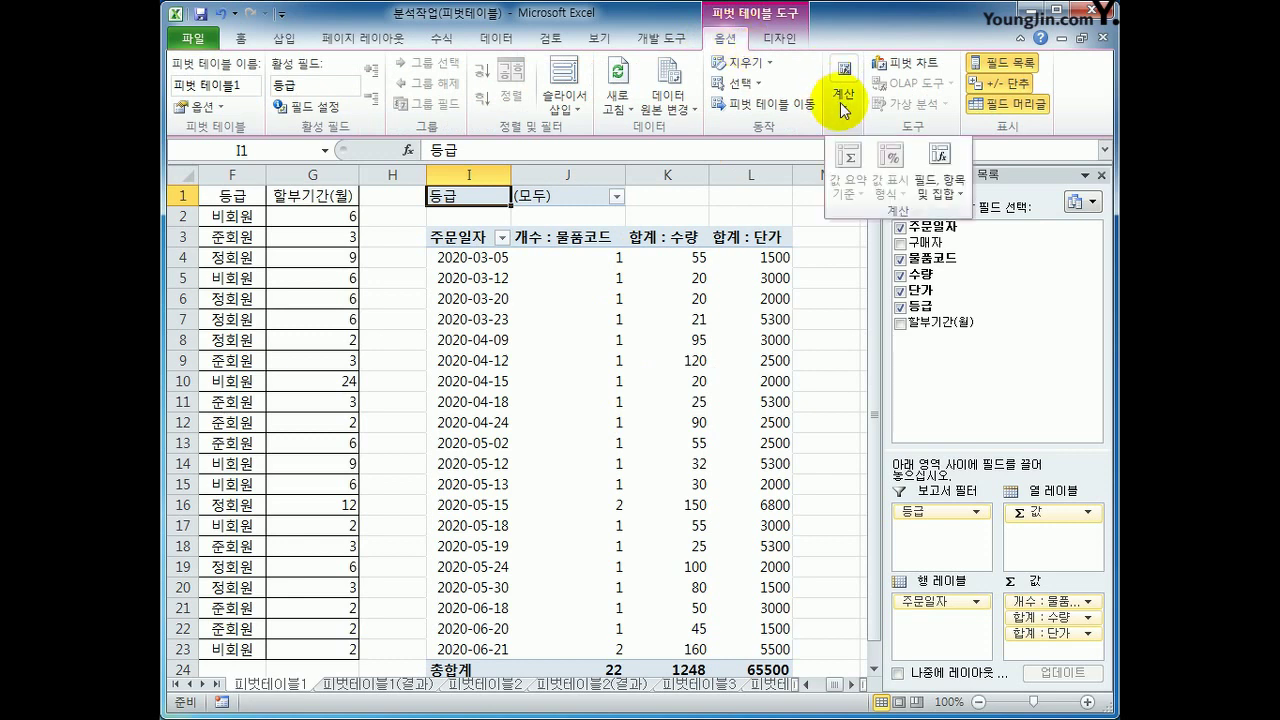
click(961, 190)
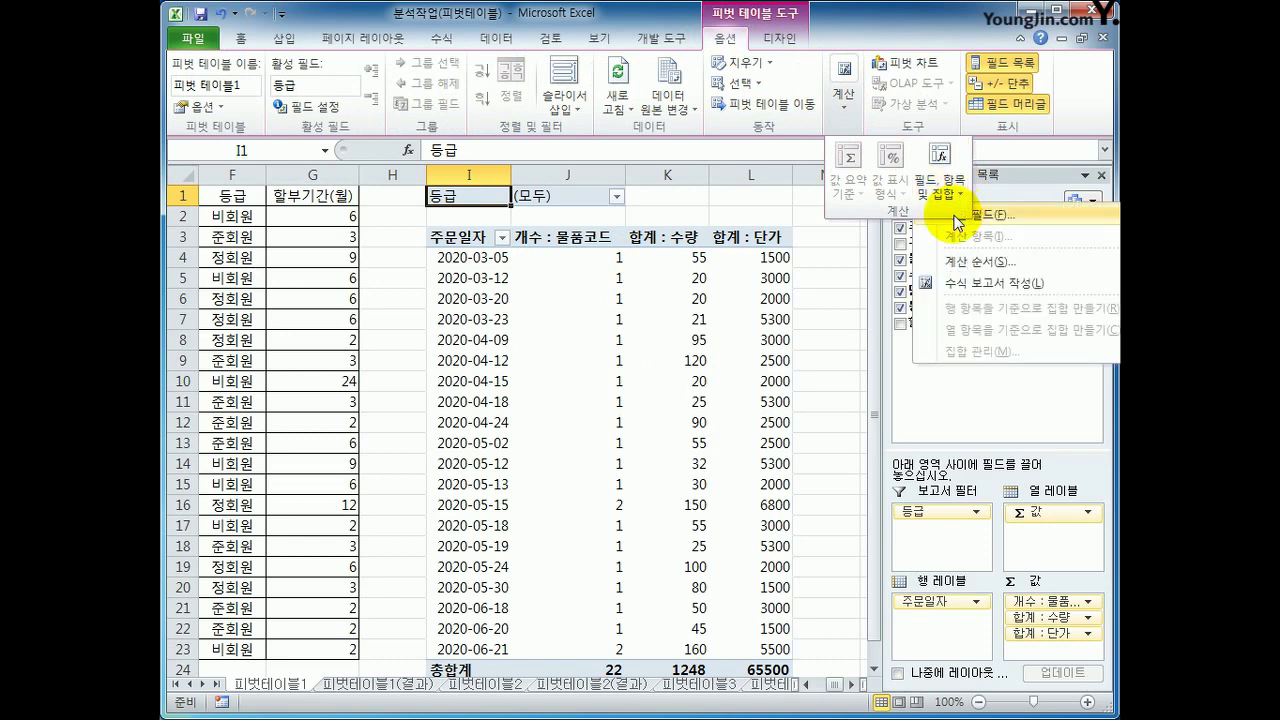
click(958, 216)
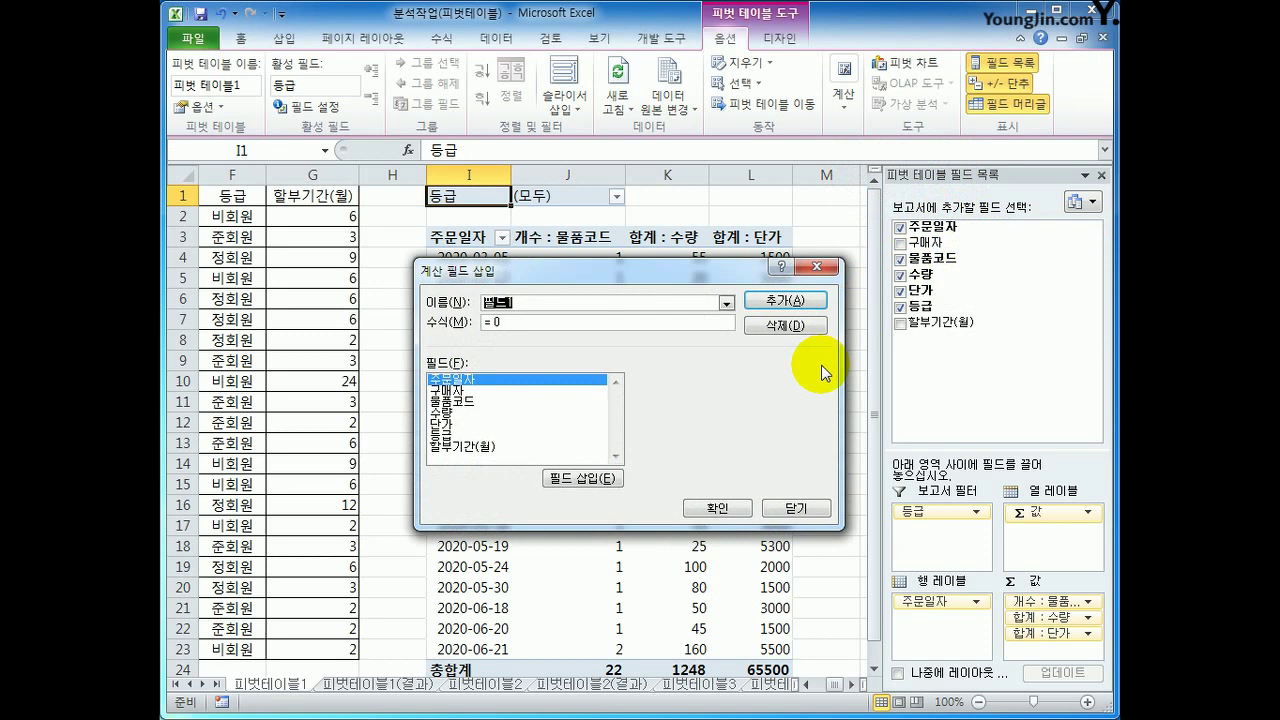
key(BackSpace)
text(판매금액)
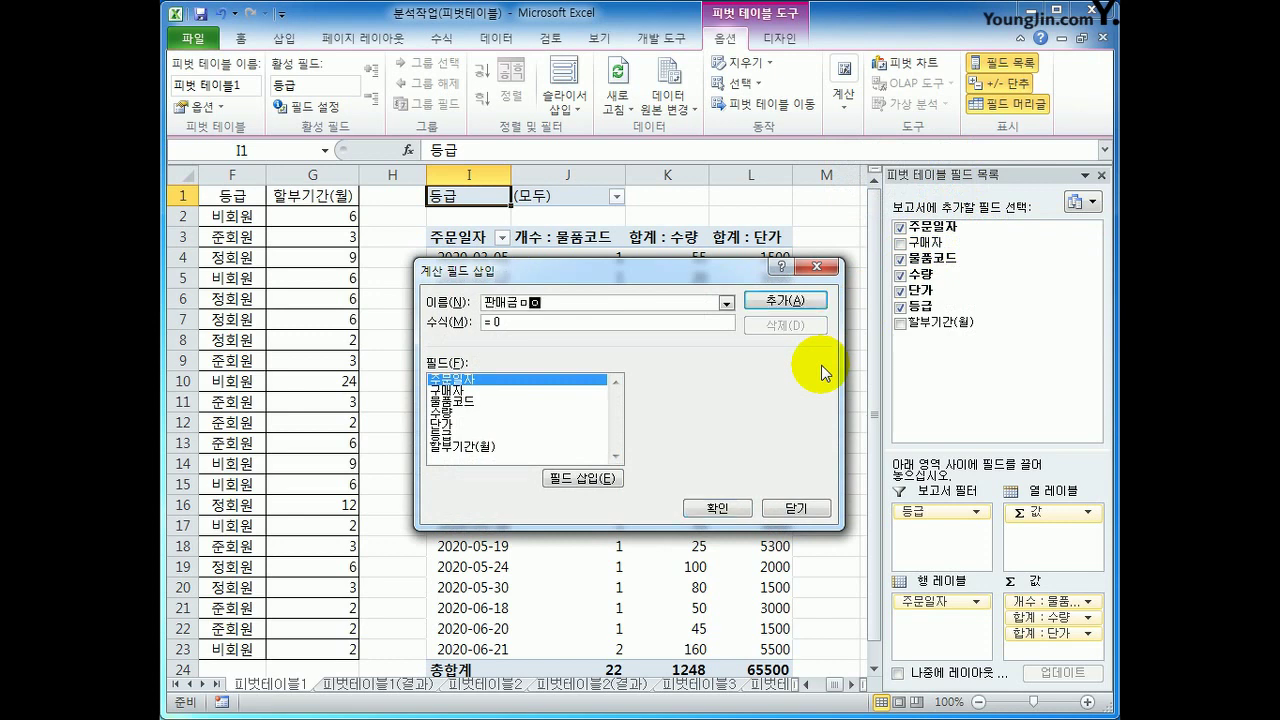
Set the 판매금액 field's formula to =수량*단가 and add the field to the pivot table.
key(Tab)
text(ㅋ)
double_click(507, 413)
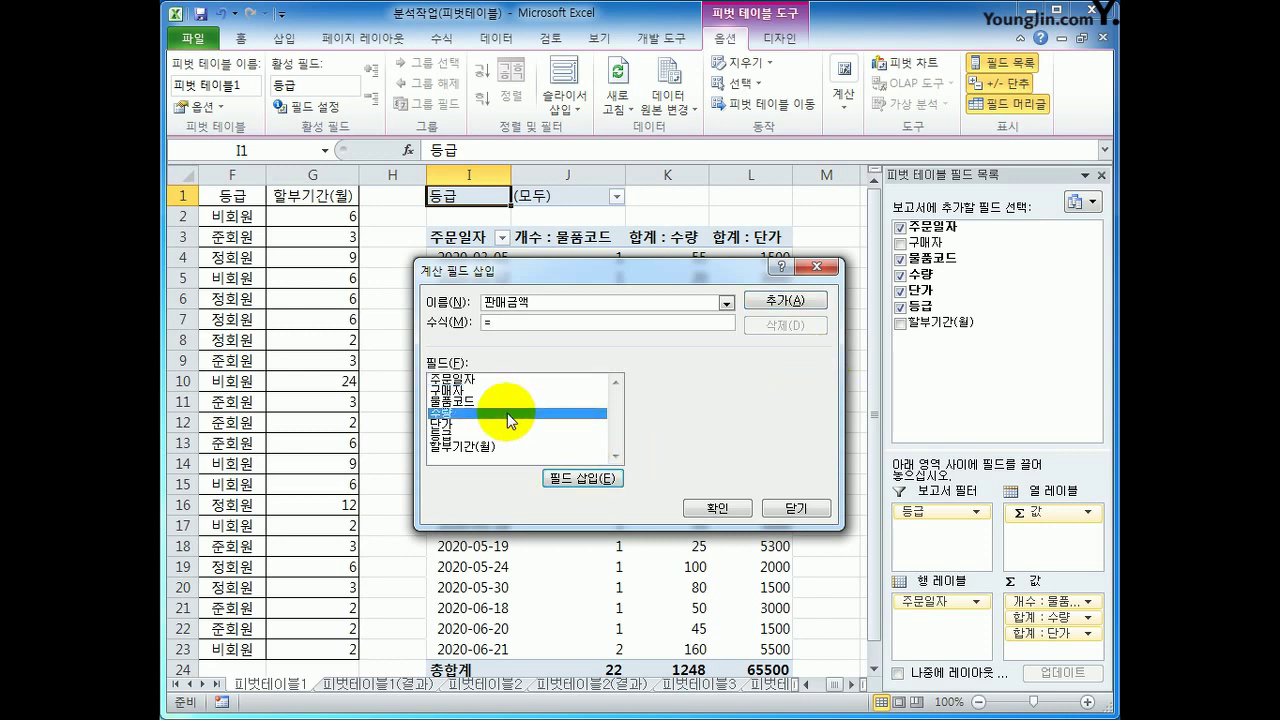
text(*)
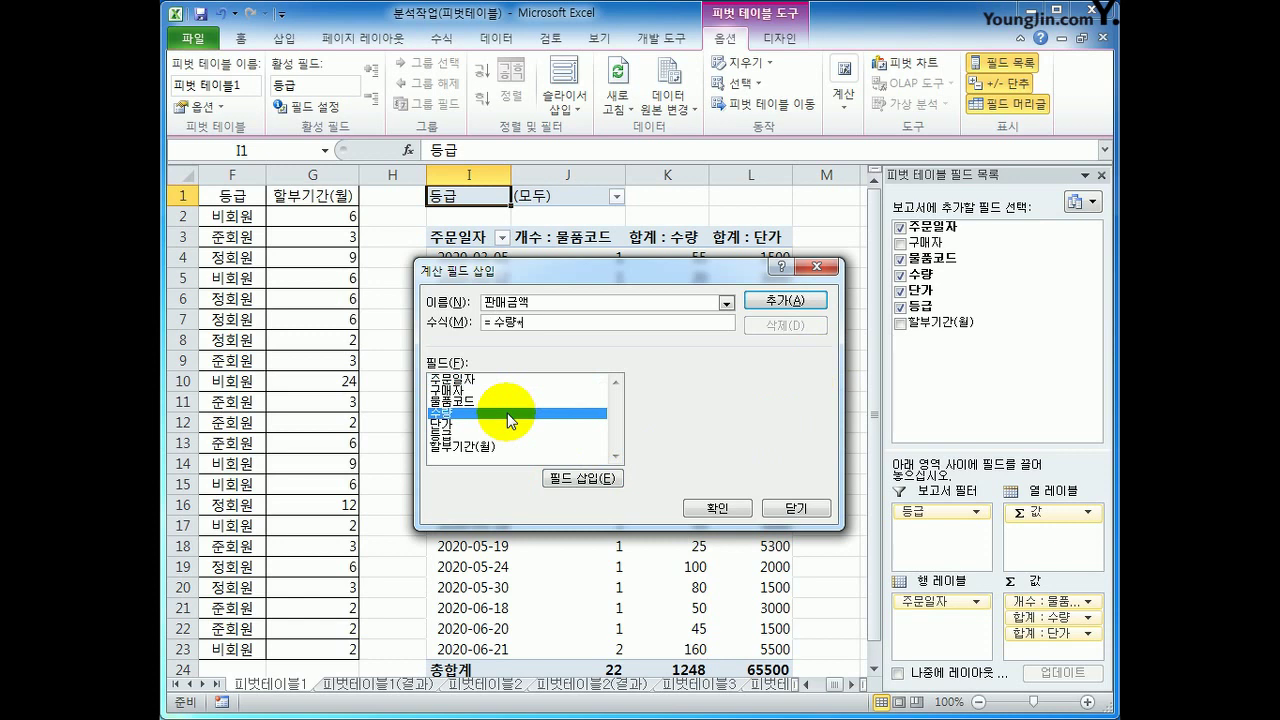
double_click(500, 425)
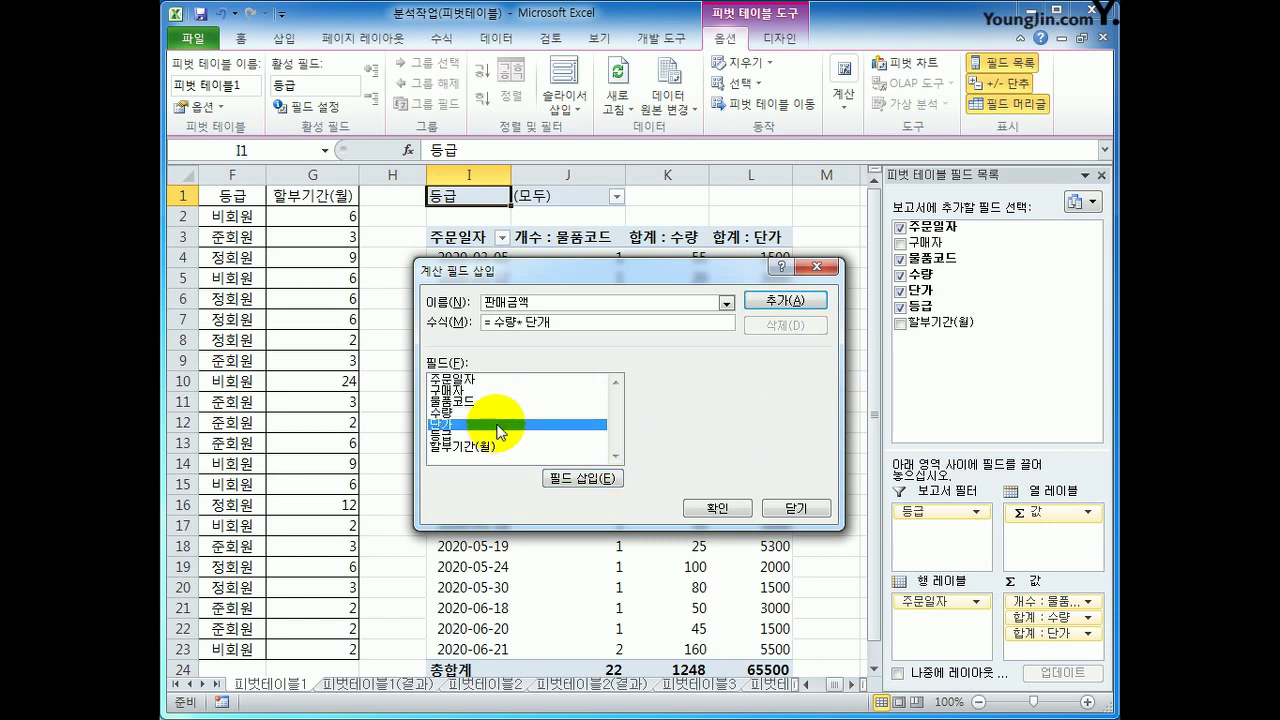
click(793, 302)
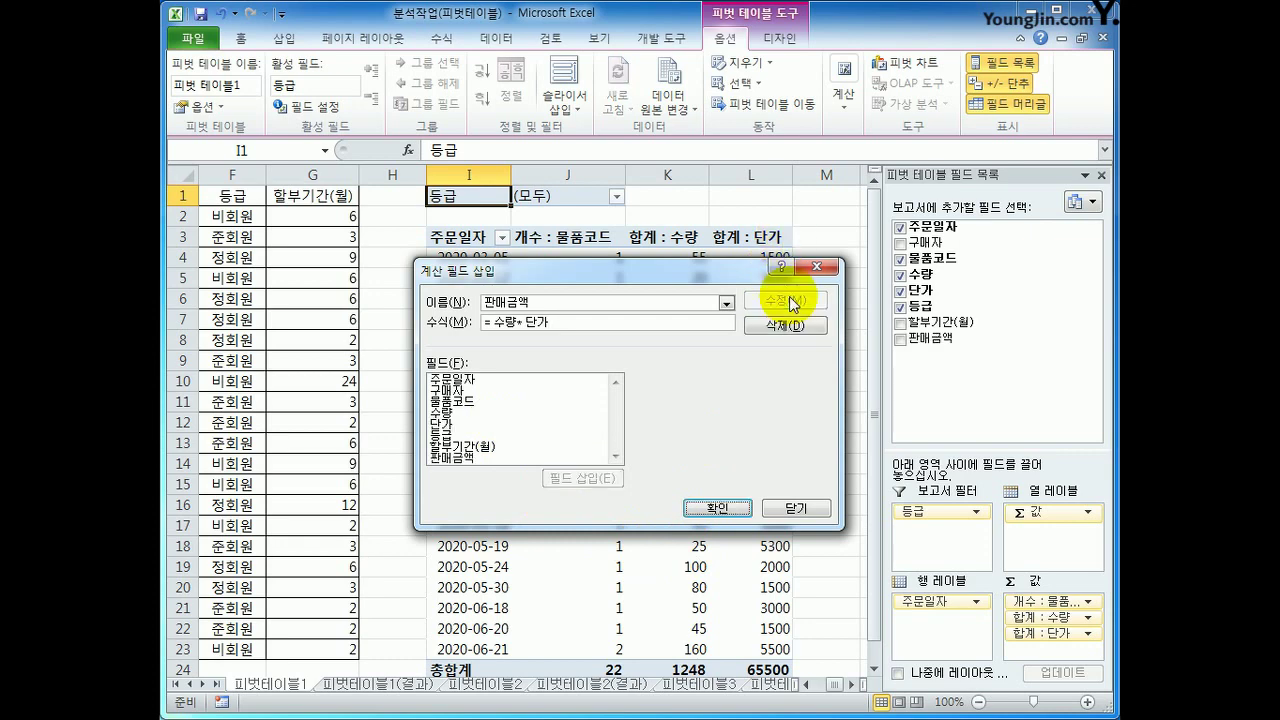
click(722, 513)
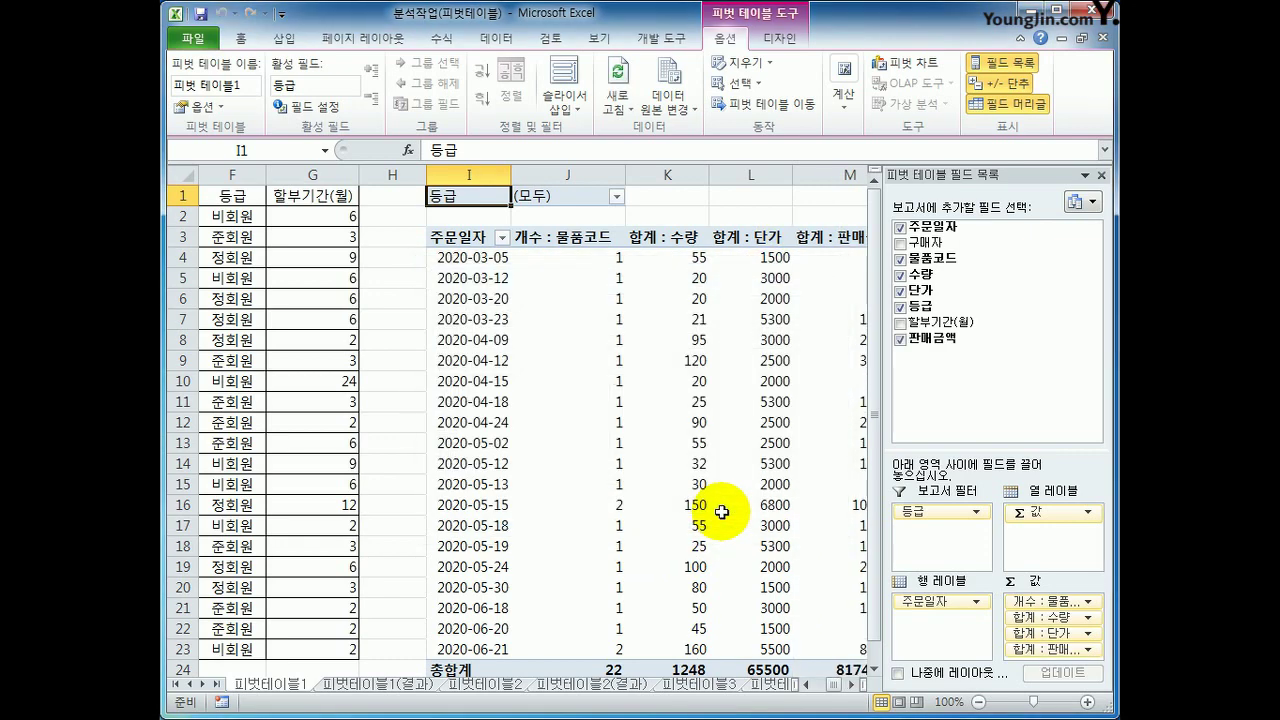
Select the 합계 : 판매금액 heading in cell M3 and examine the values in its column.
click(850, 688)
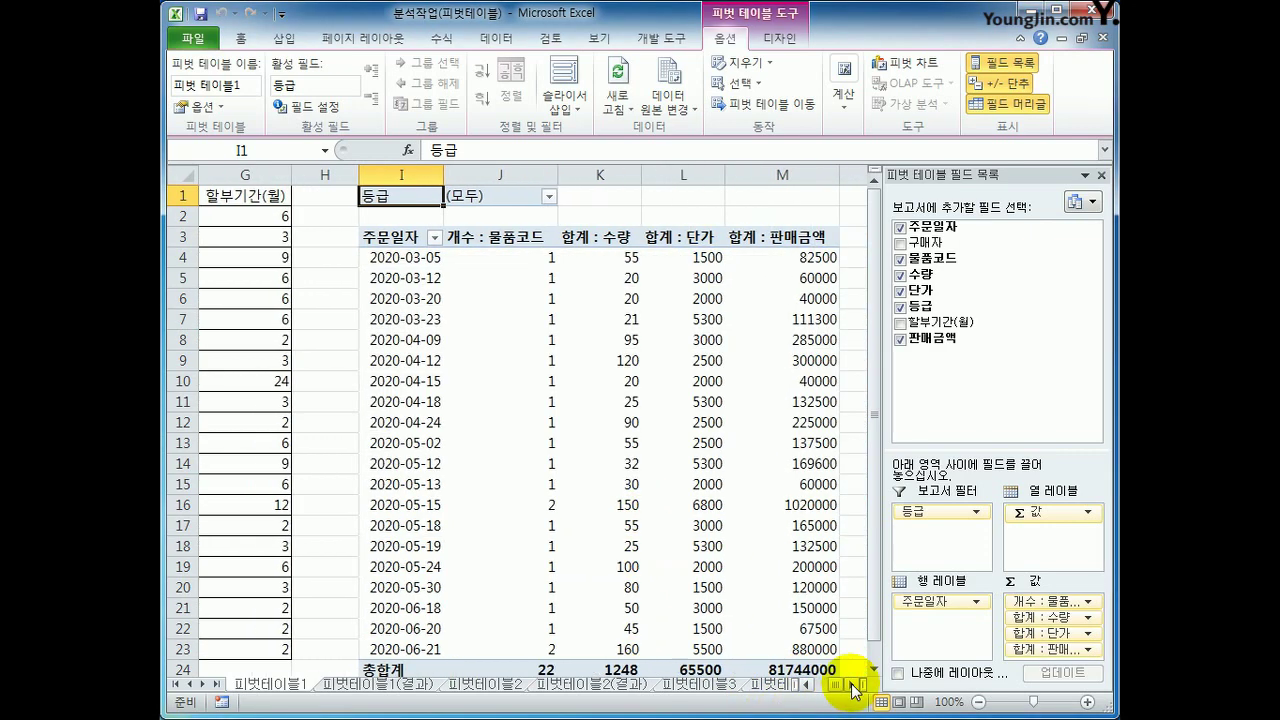
click(850, 688)
click(665, 236)
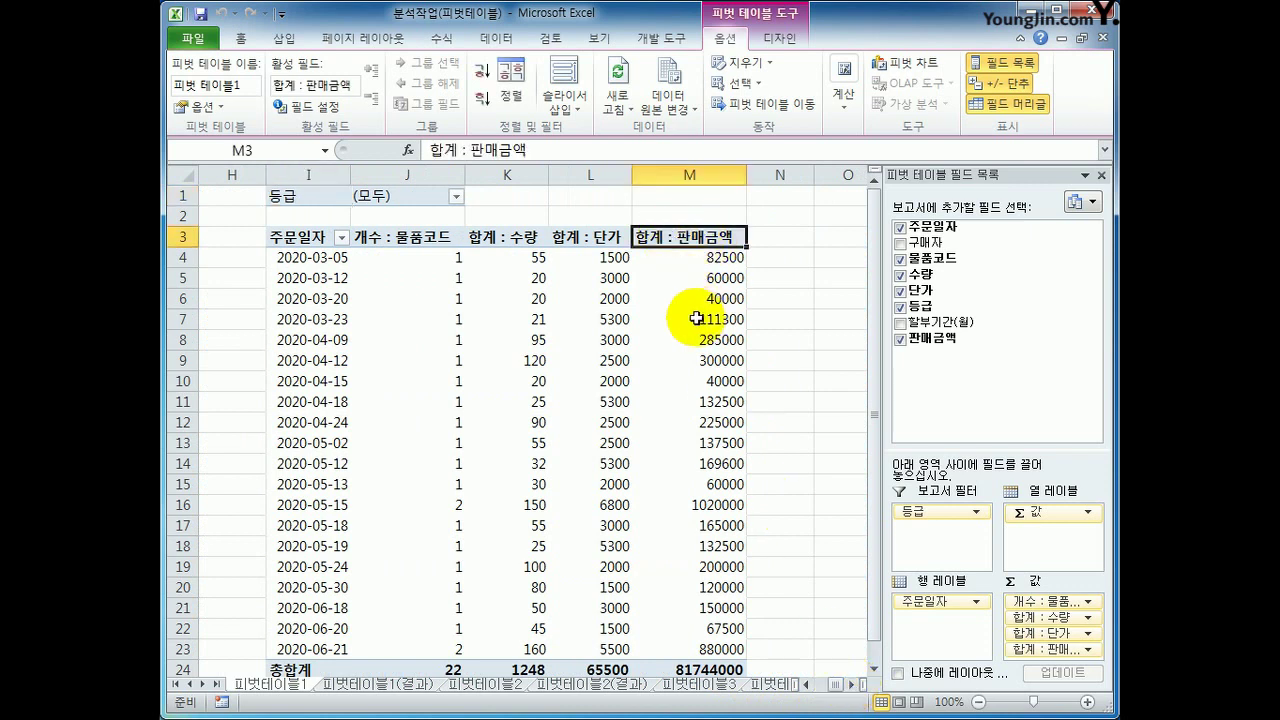
mouse_move(697, 318)
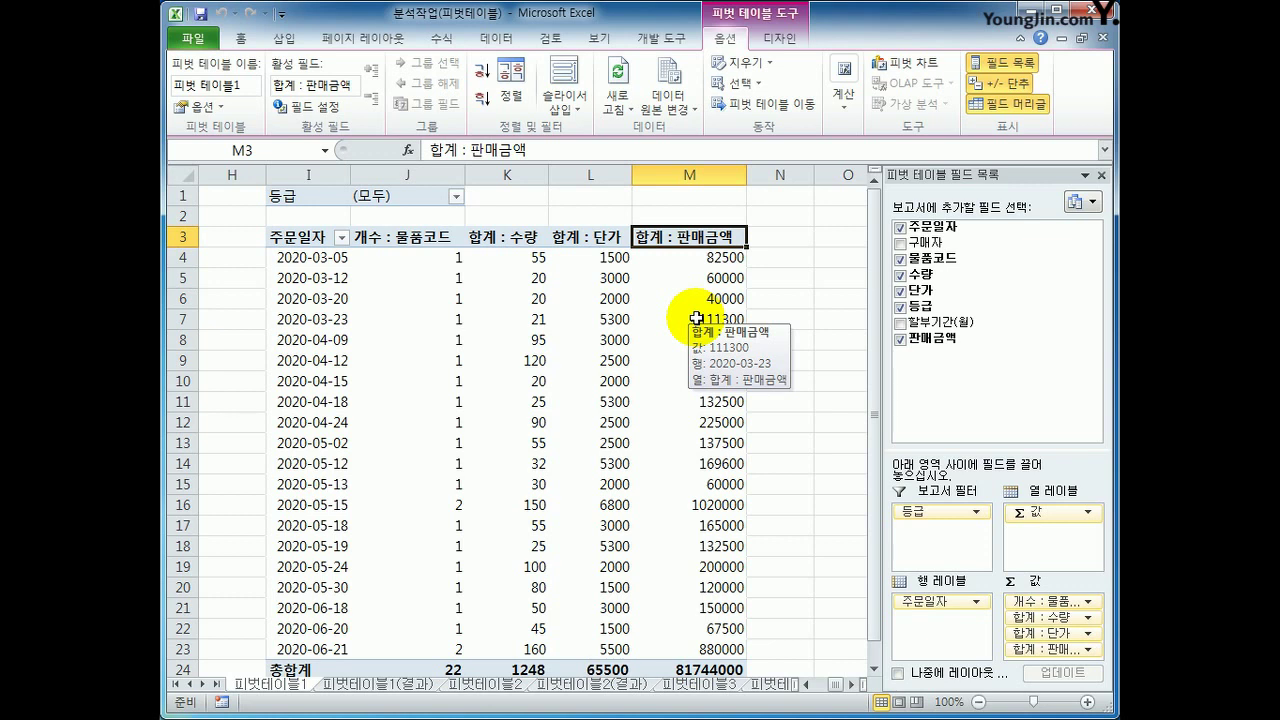
Group the 주문일자 dates in the pivot table by month (월).
click(312, 258)
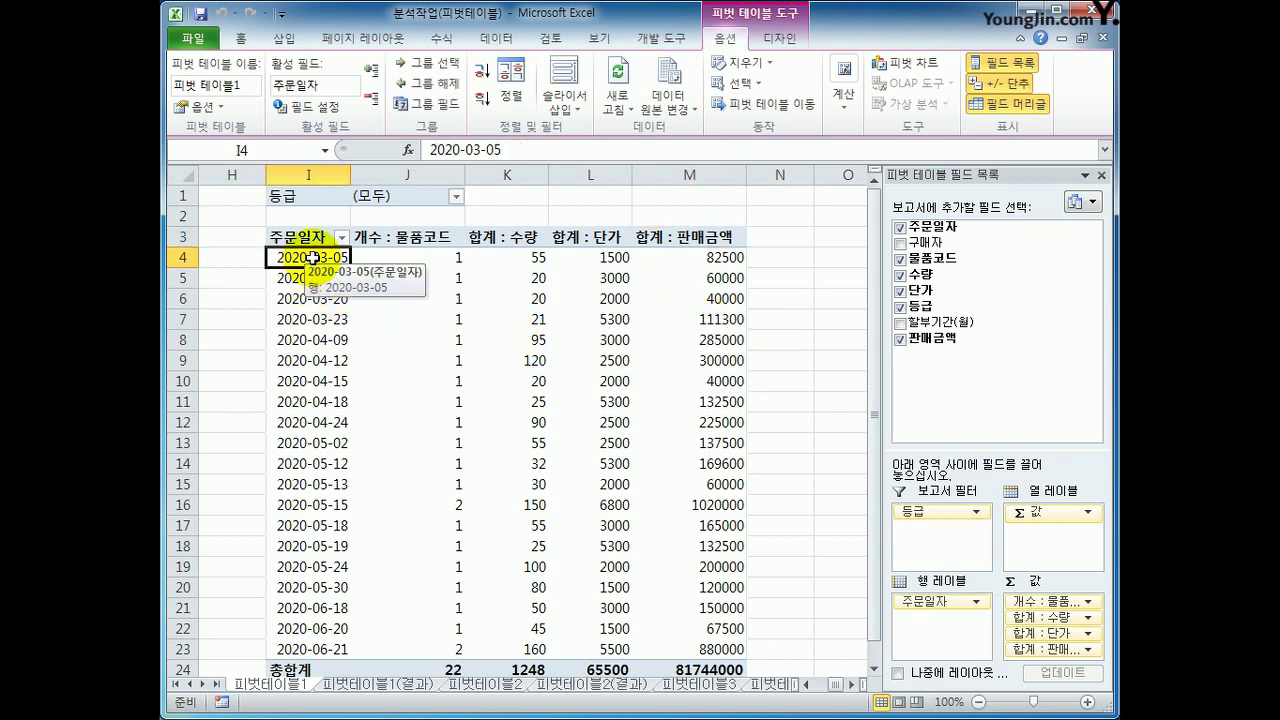
click(290, 238)
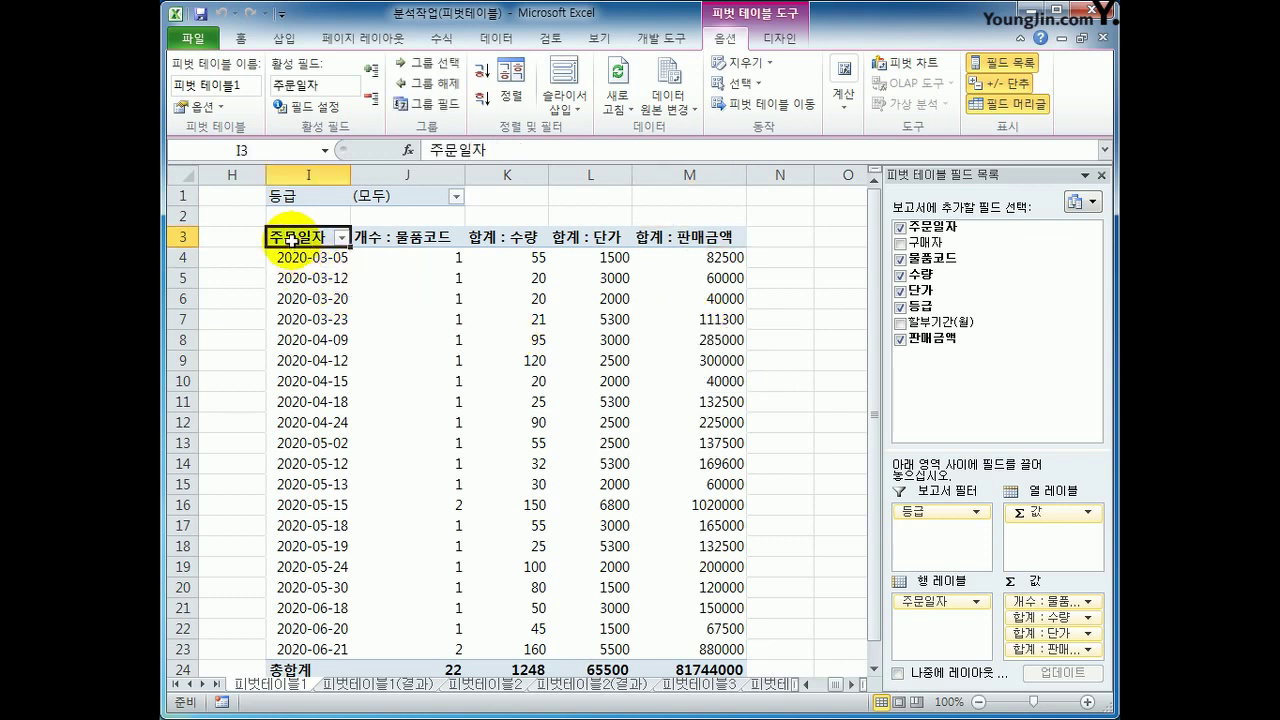
click(302, 258)
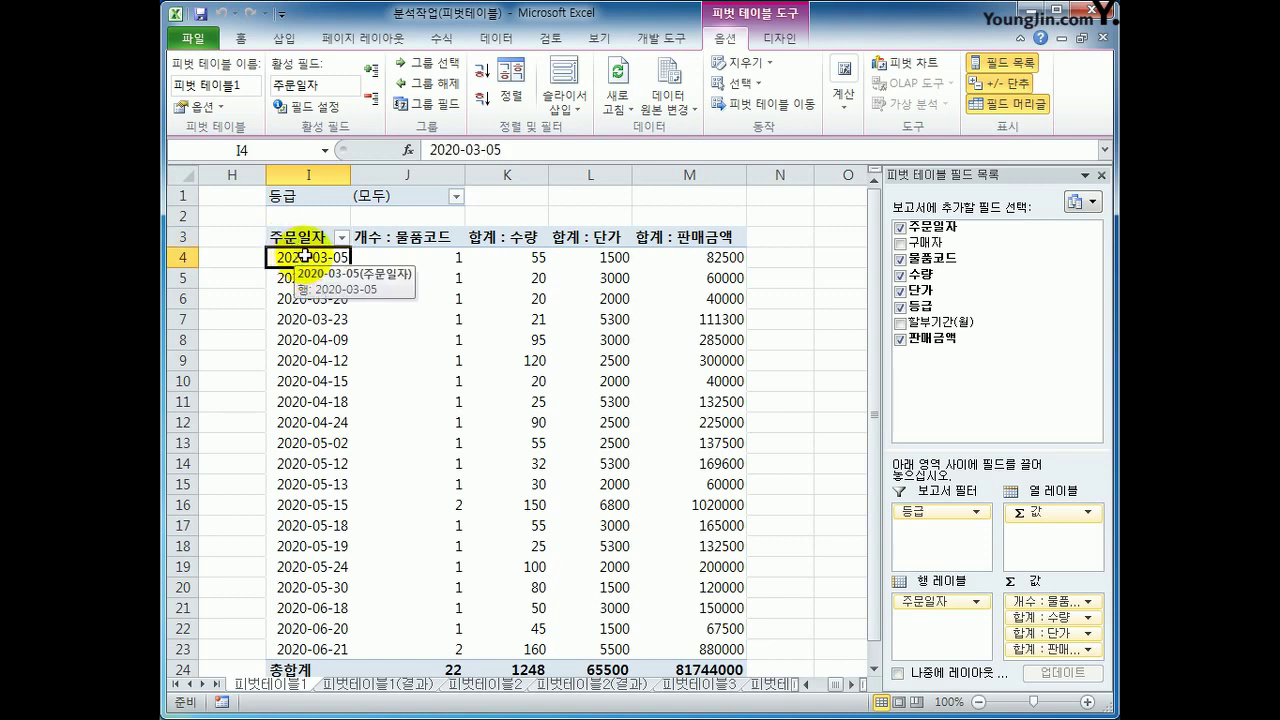
right_click(305, 256)
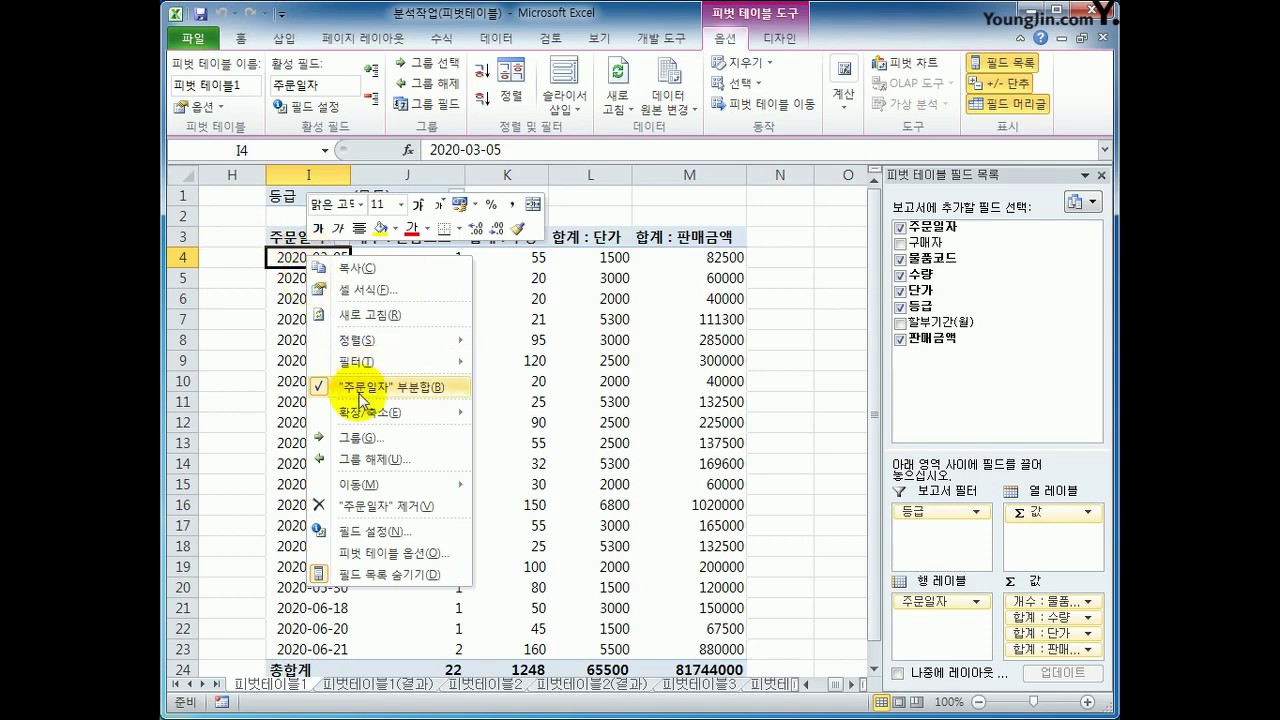
click(358, 437)
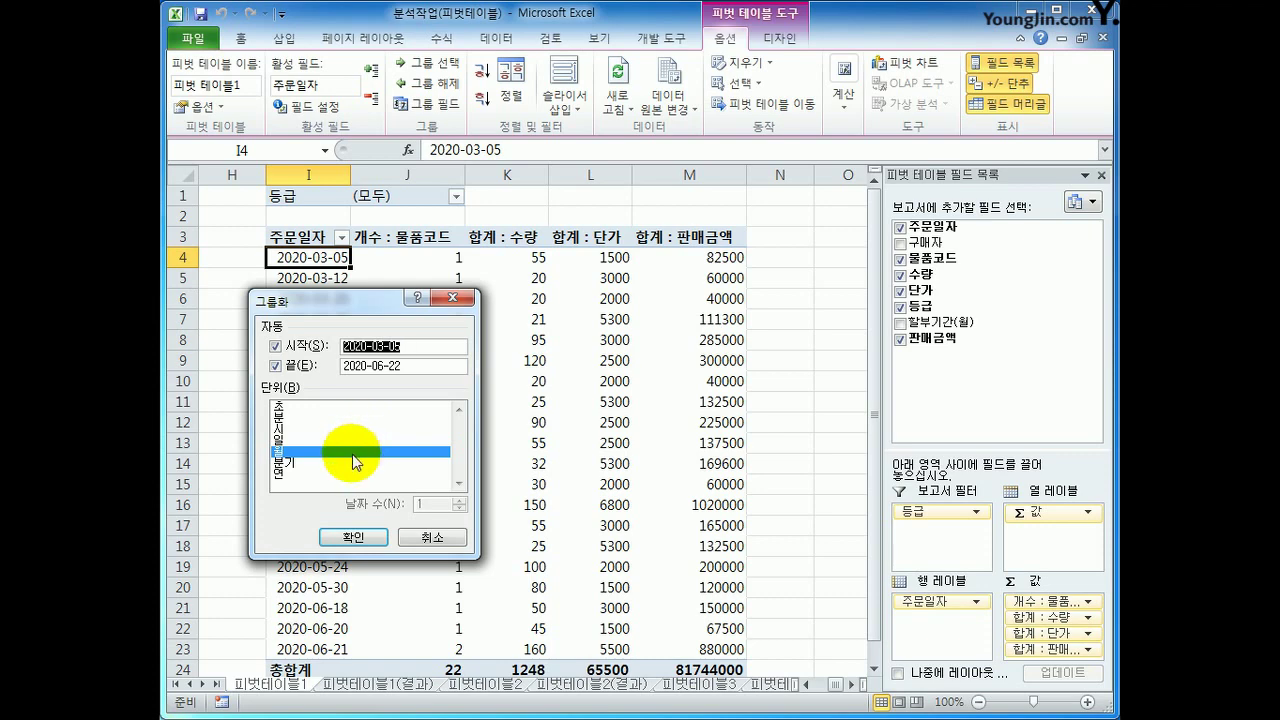
click(345, 536)
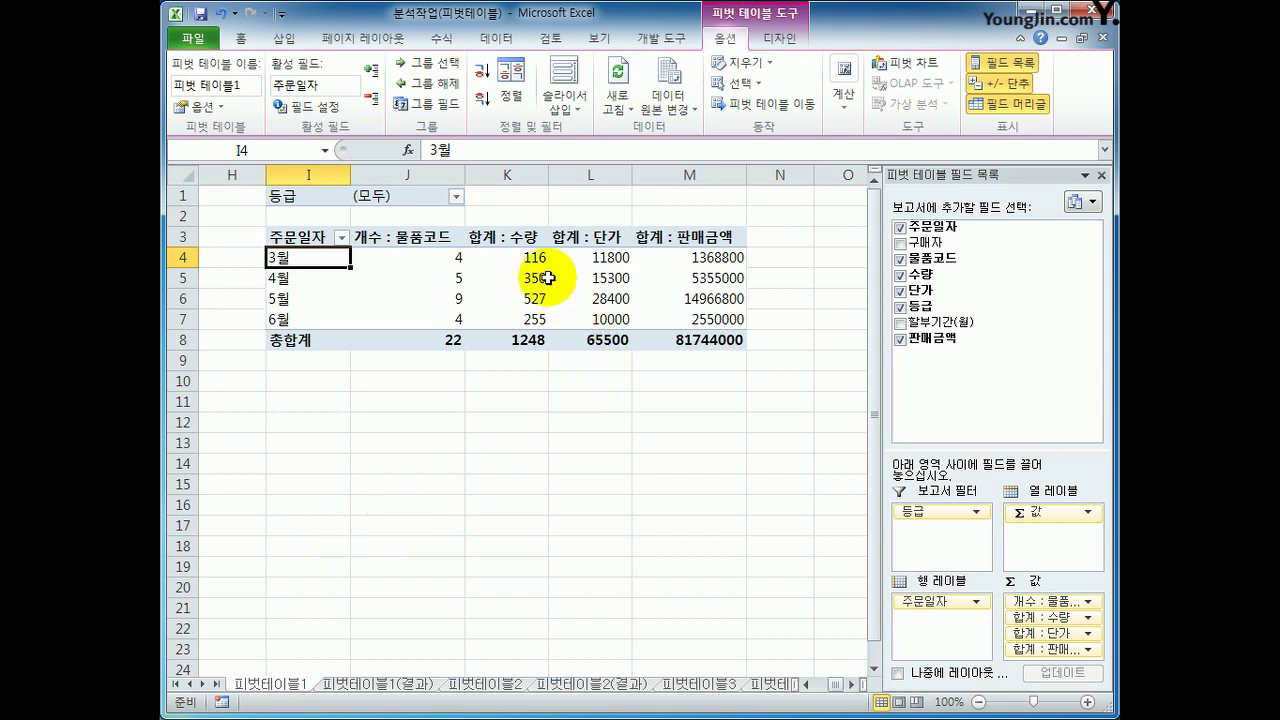
Format the 합계 : 수량 value field as 숫자 with 0 decimal places and the thousands separator.
click(512, 238)
click(571, 238)
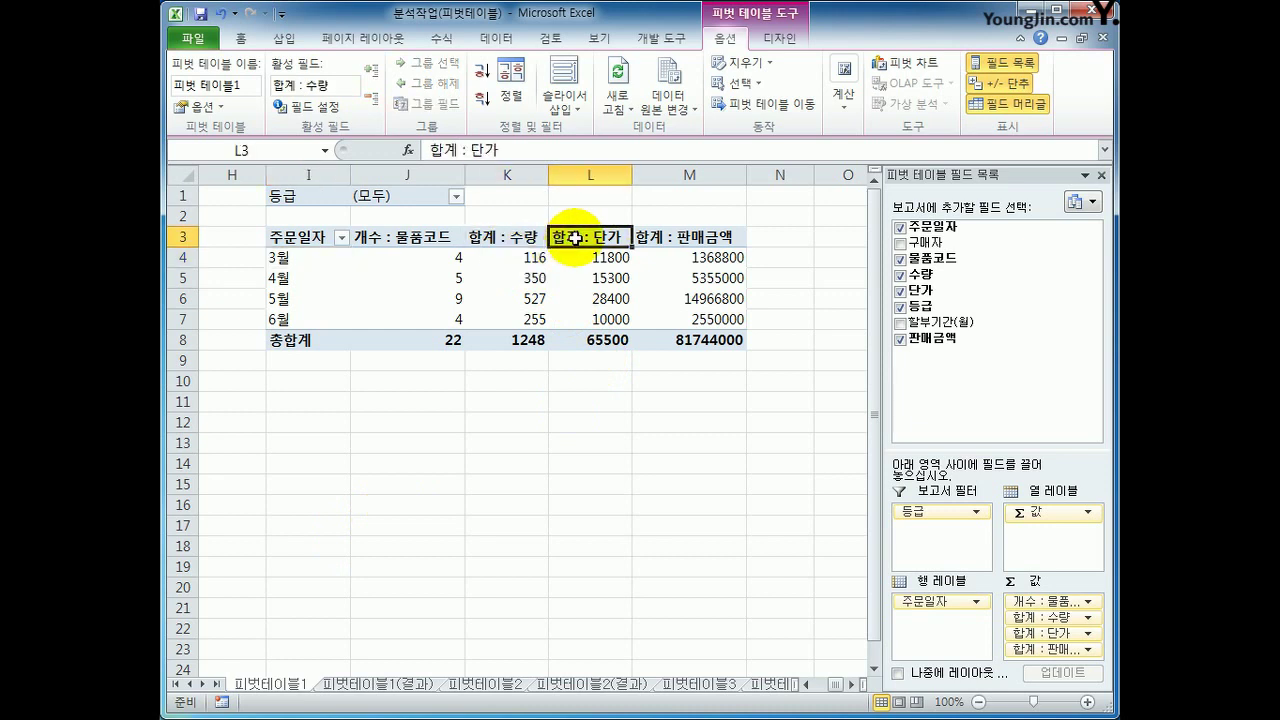
click(672, 238)
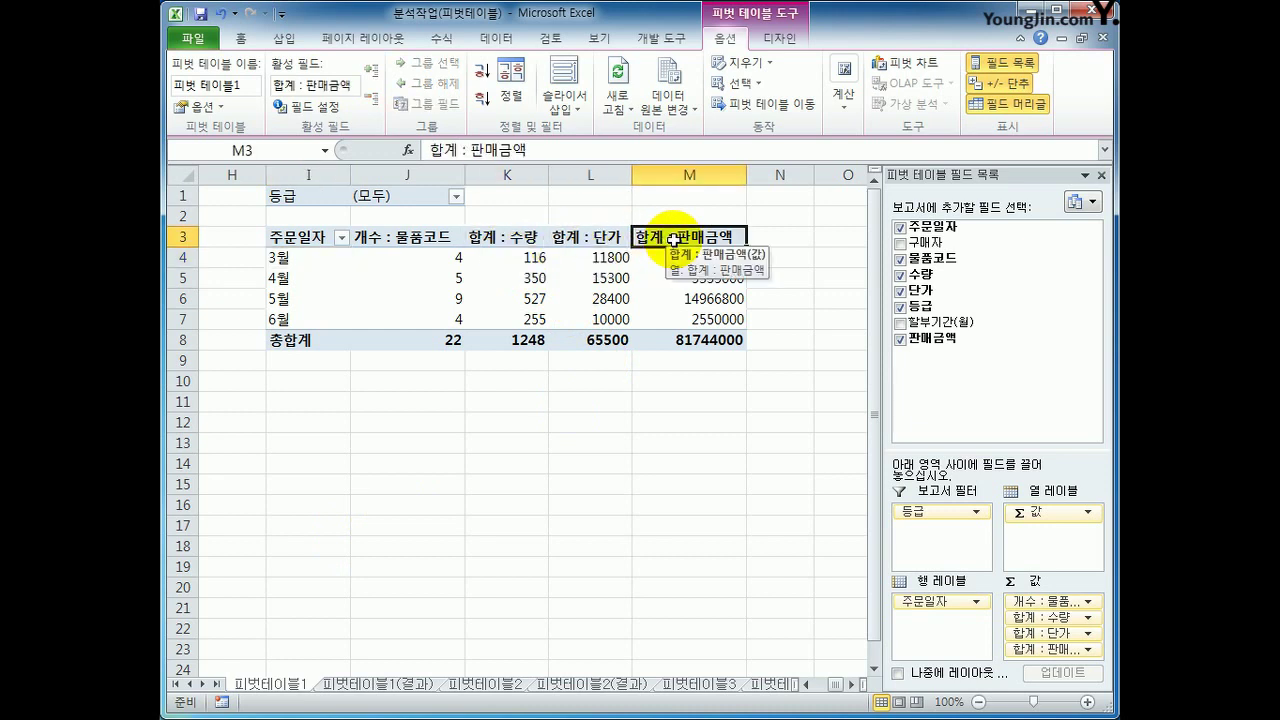
click(523, 242)
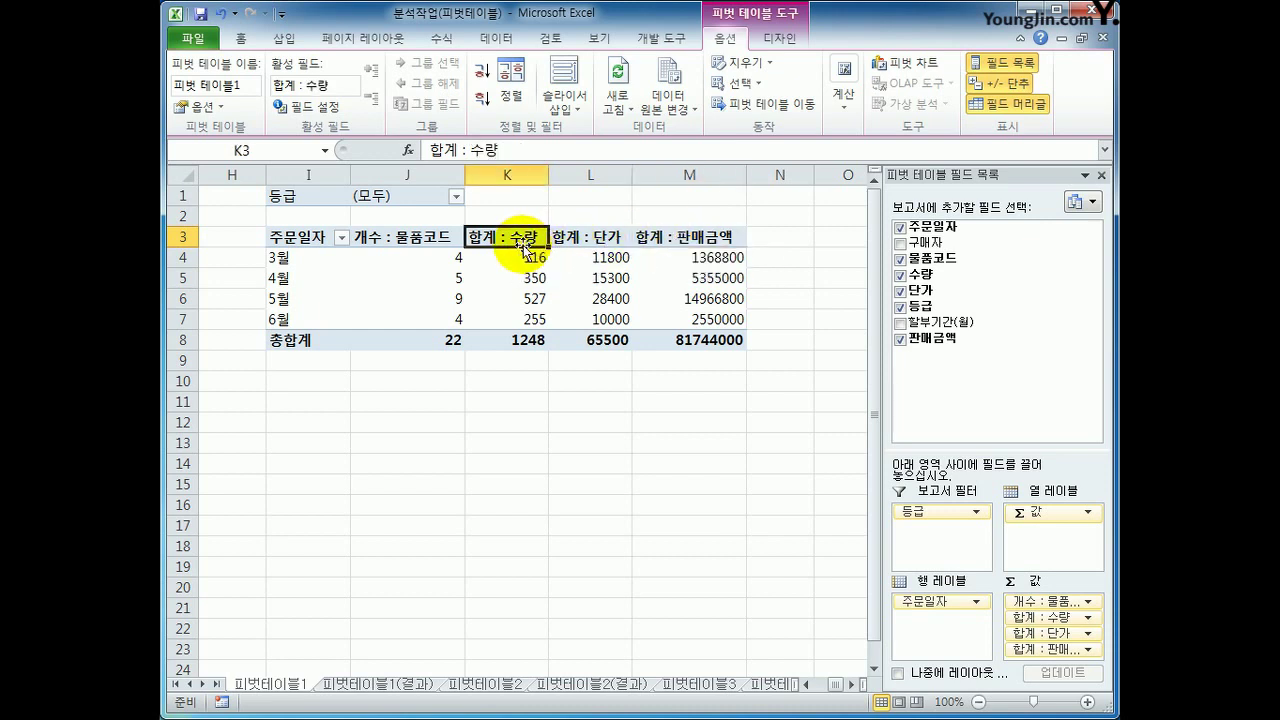
right_click(519, 246)
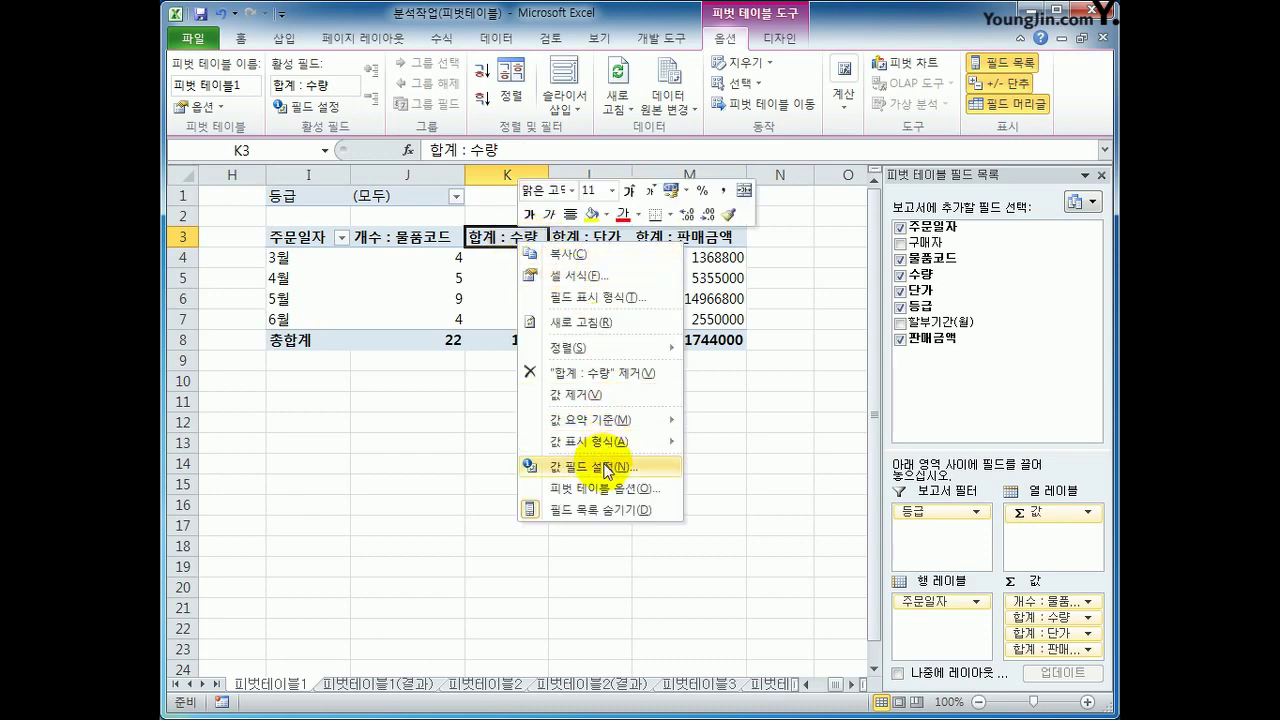
click(600, 467)
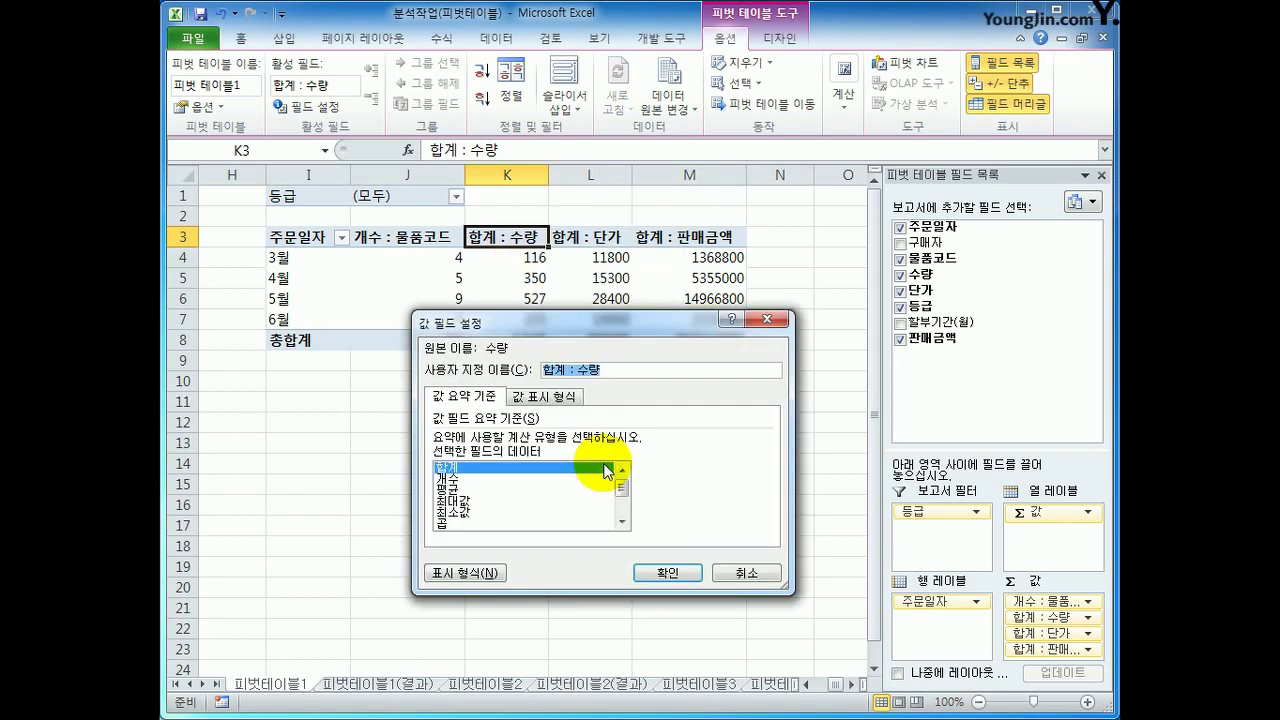
drag(571, 332, 575, 217)
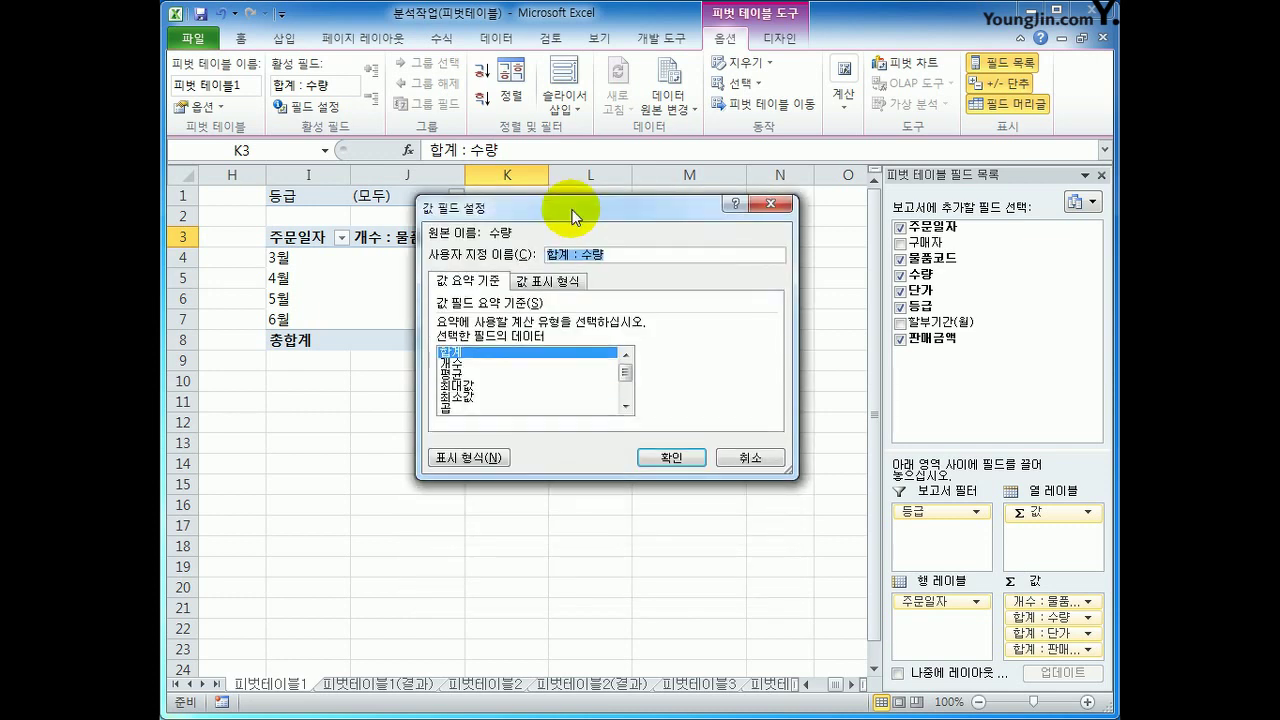
click(472, 459)
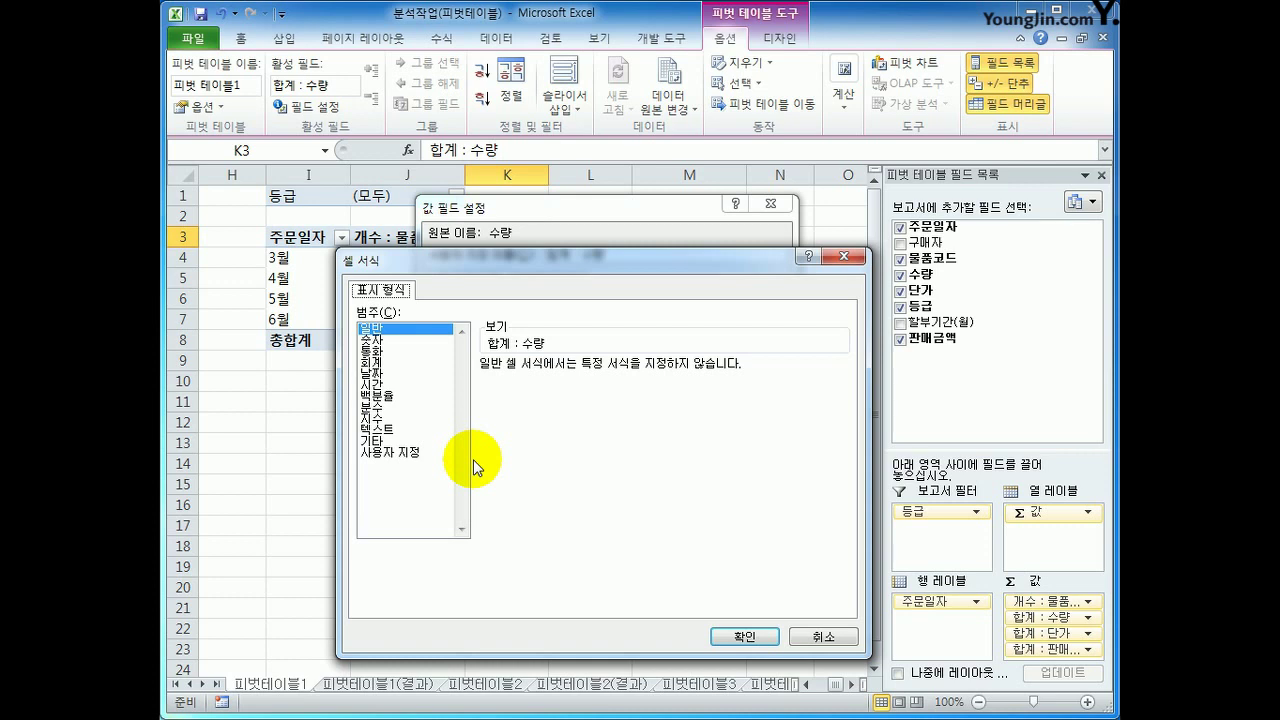
click(395, 340)
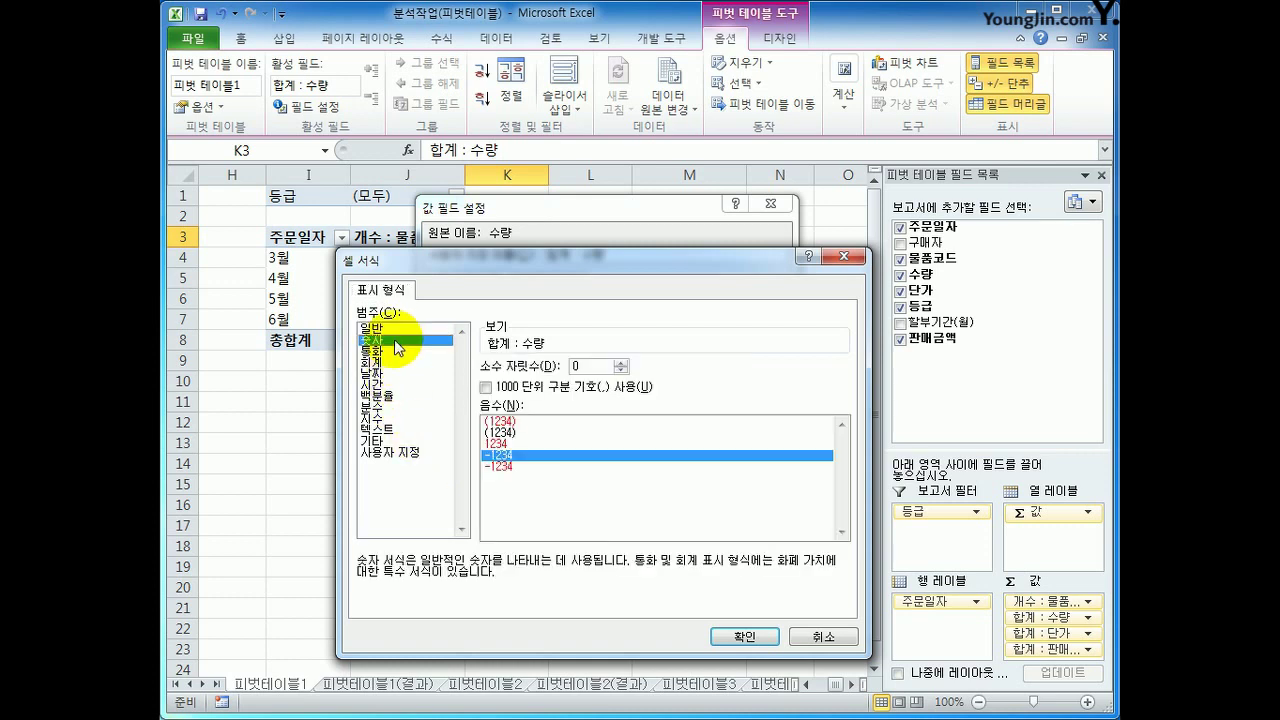
click(536, 390)
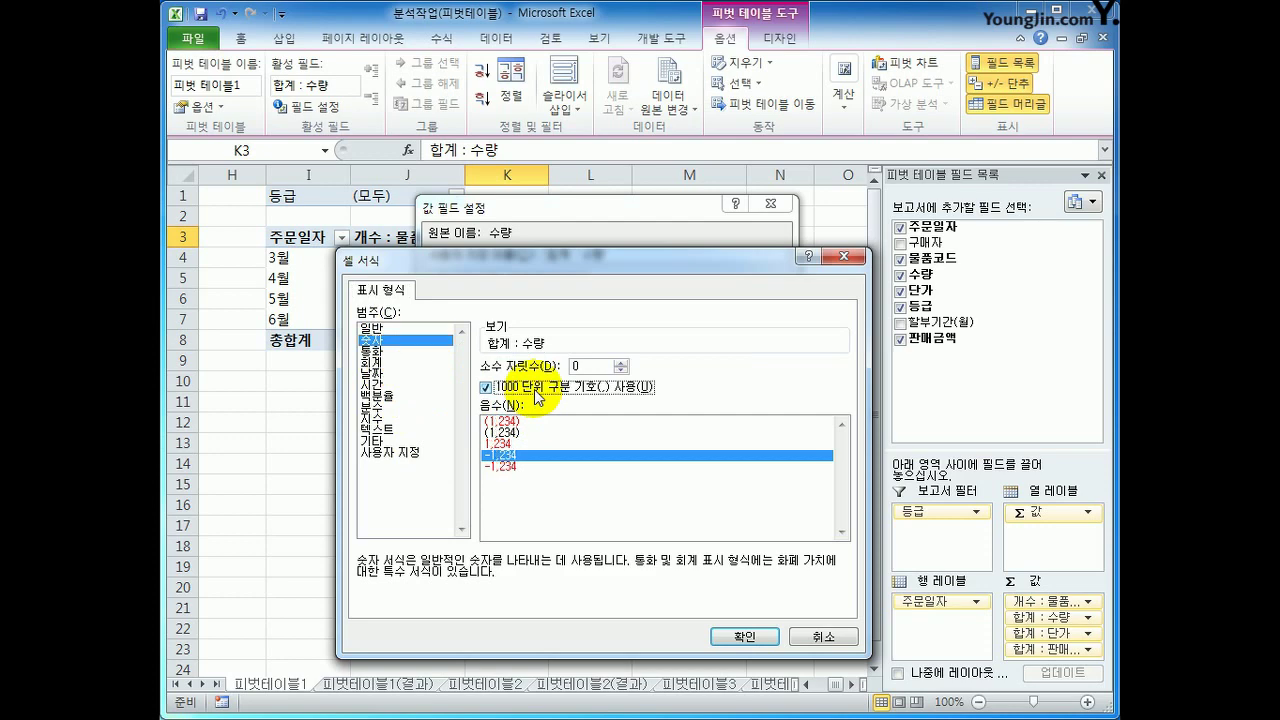
click(733, 639)
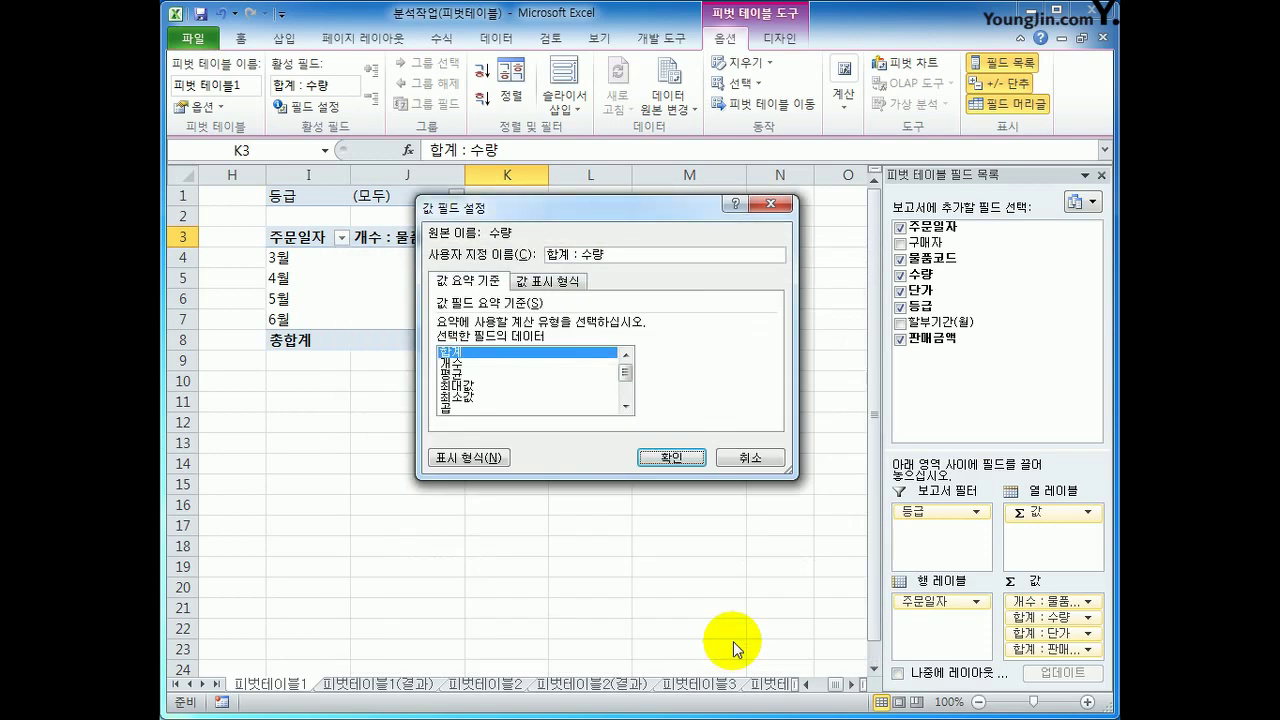
click(655, 460)
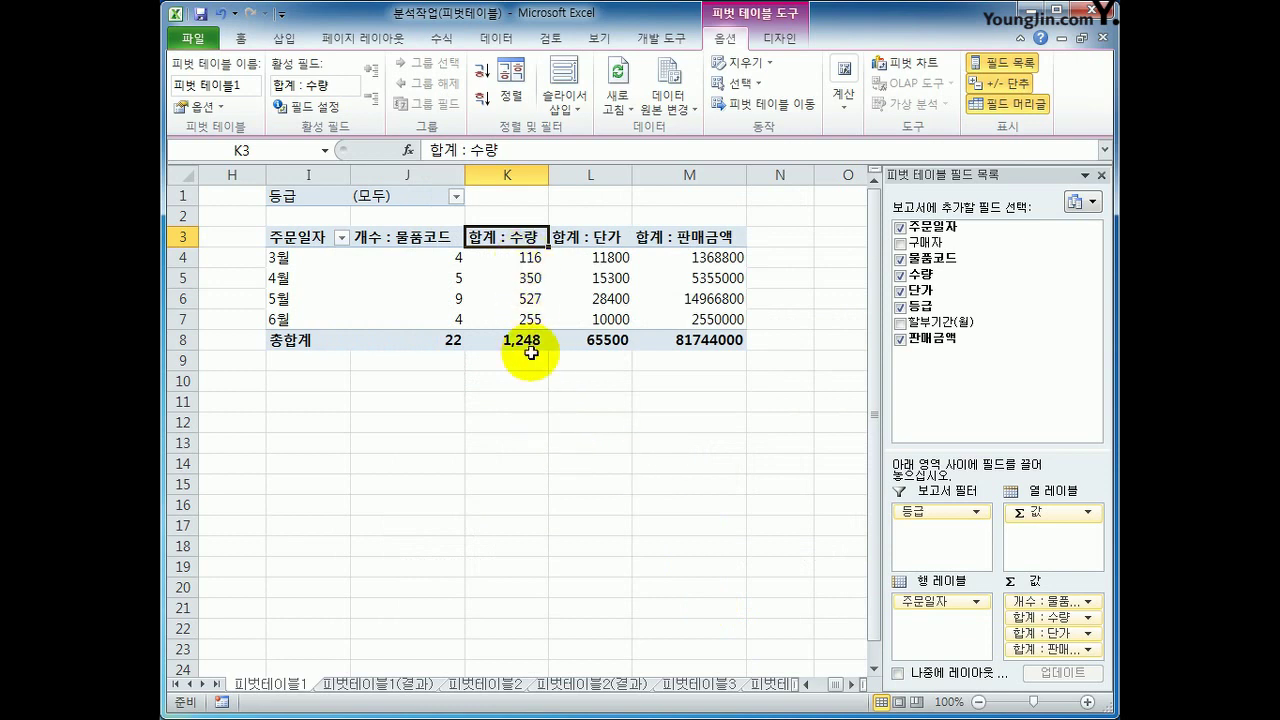
Format the 합계 : 단가 value field as 숫자 with 0 decimal places and the thousands separator.
click(589, 236)
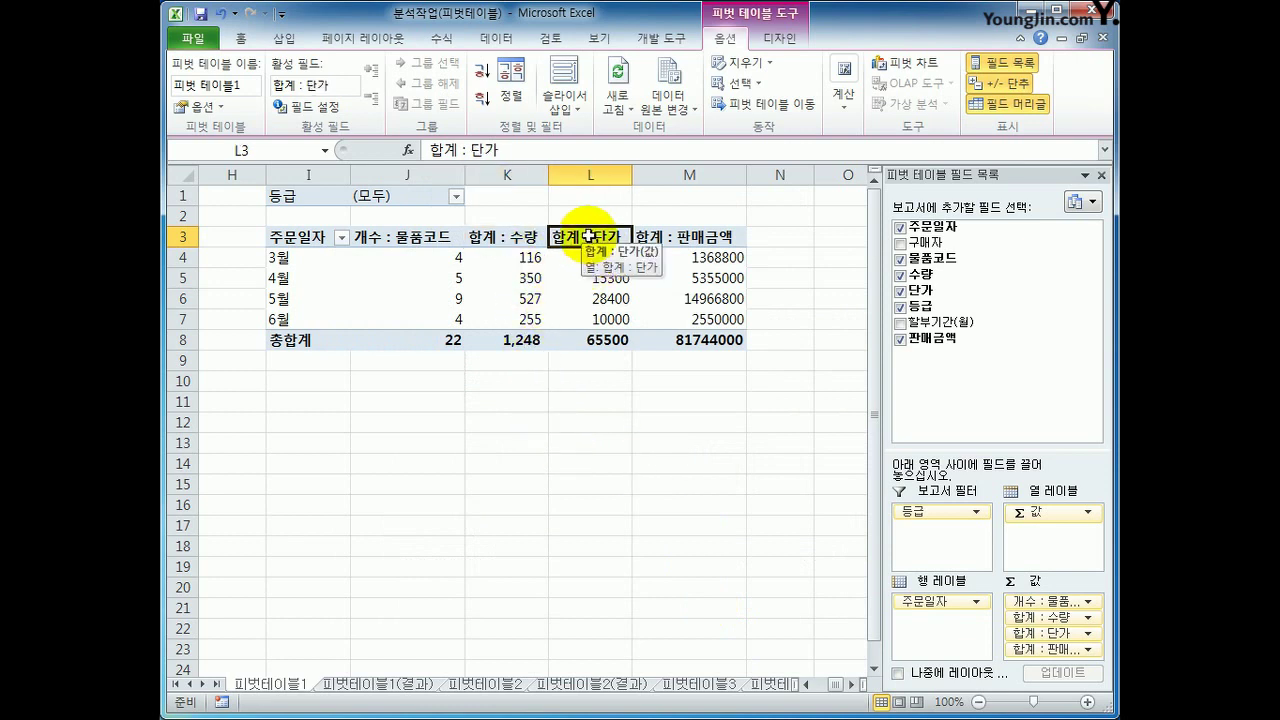
right_click(589, 236)
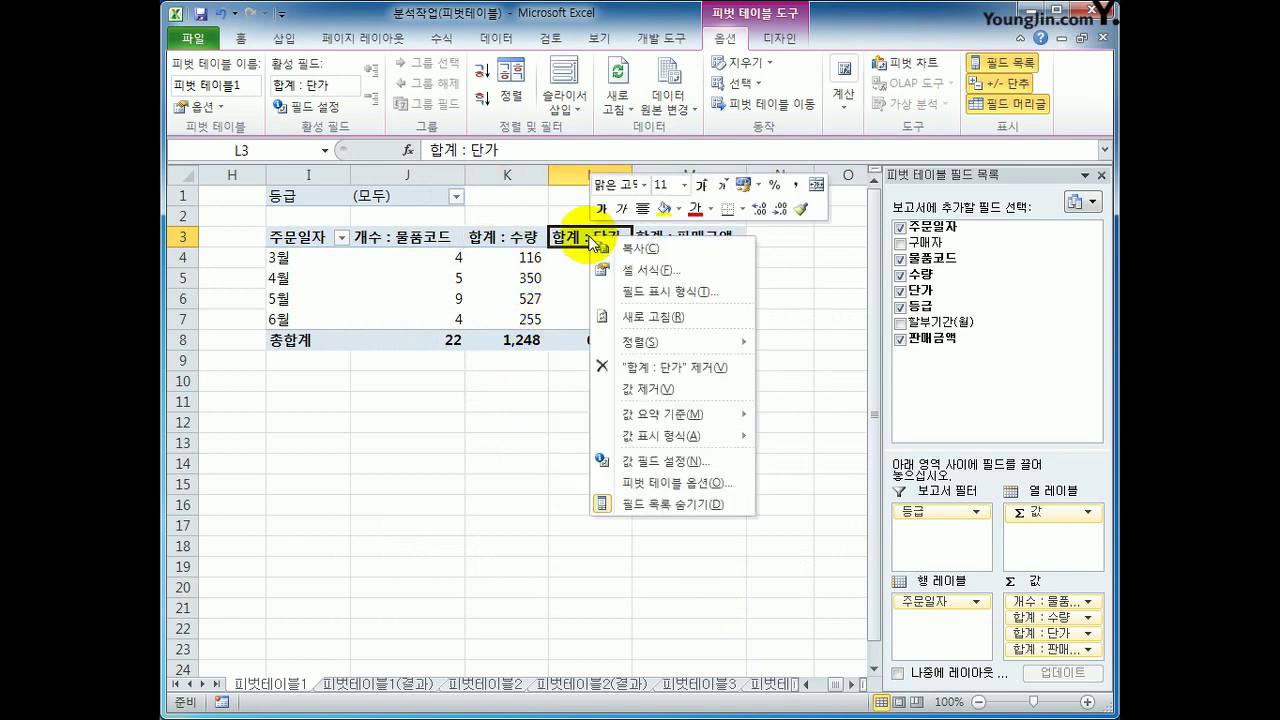
click(667, 470)
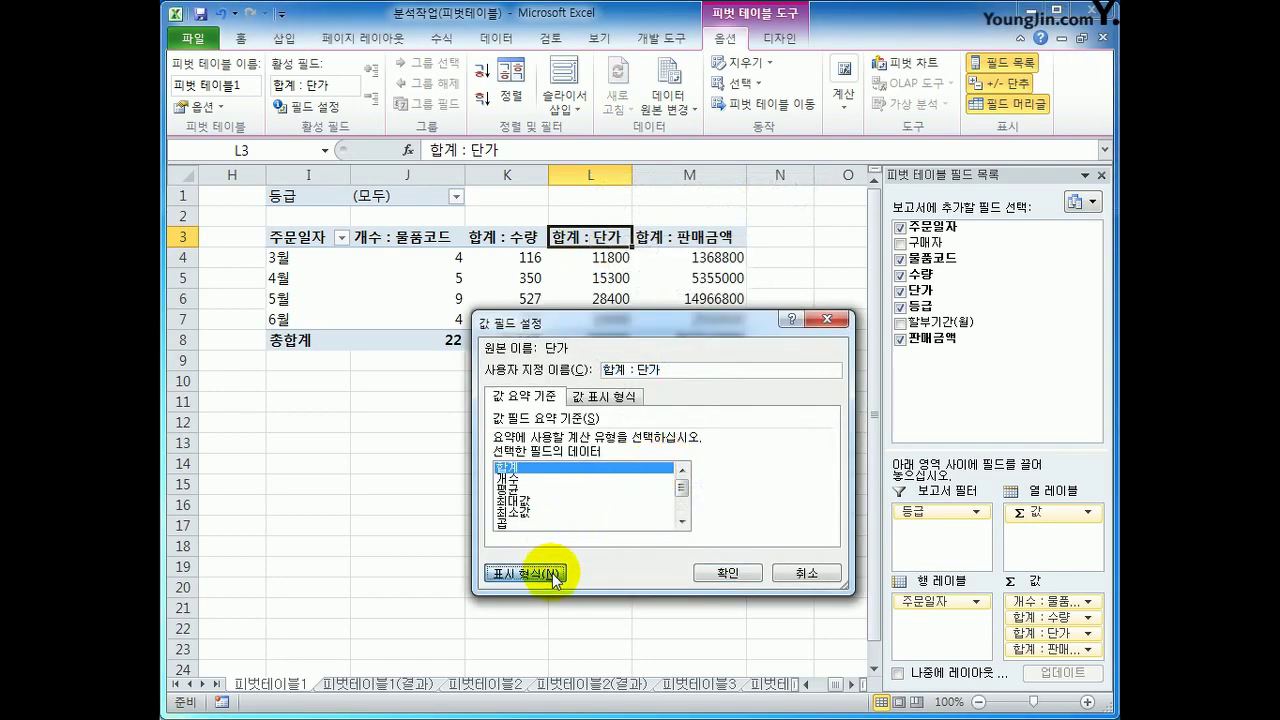
click(552, 575)
click(460, 339)
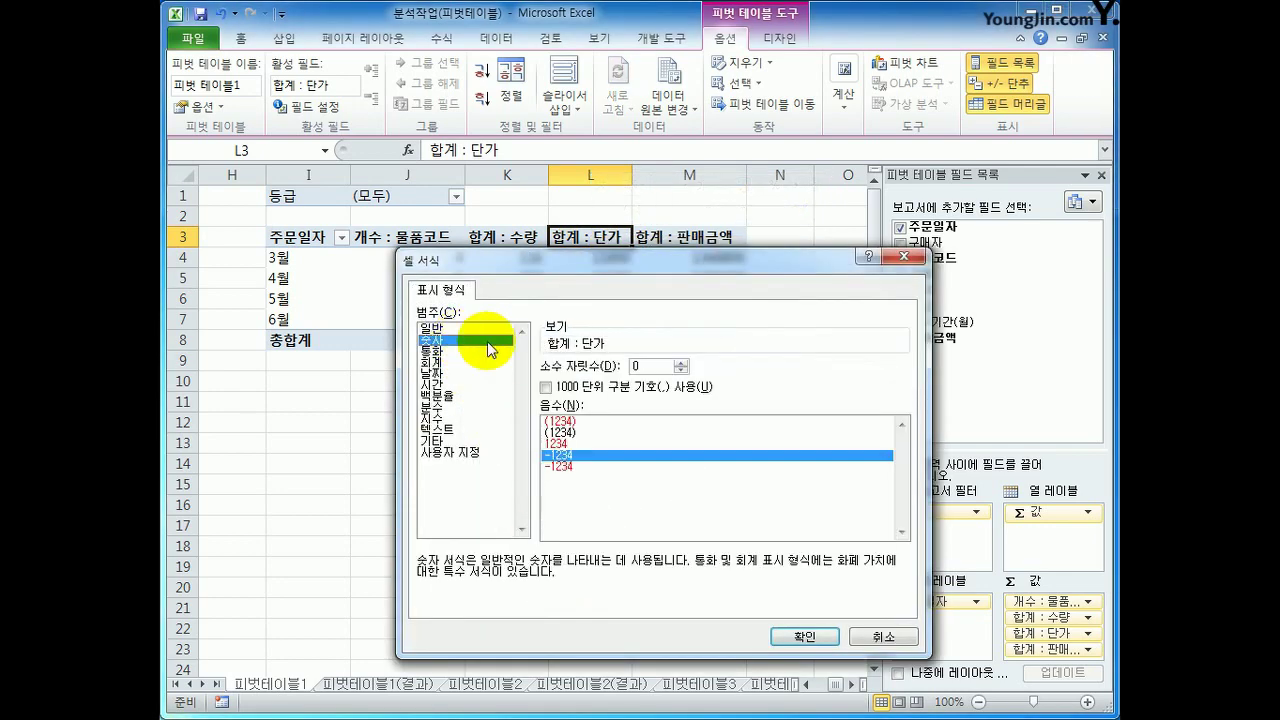
click(664, 388)
click(800, 636)
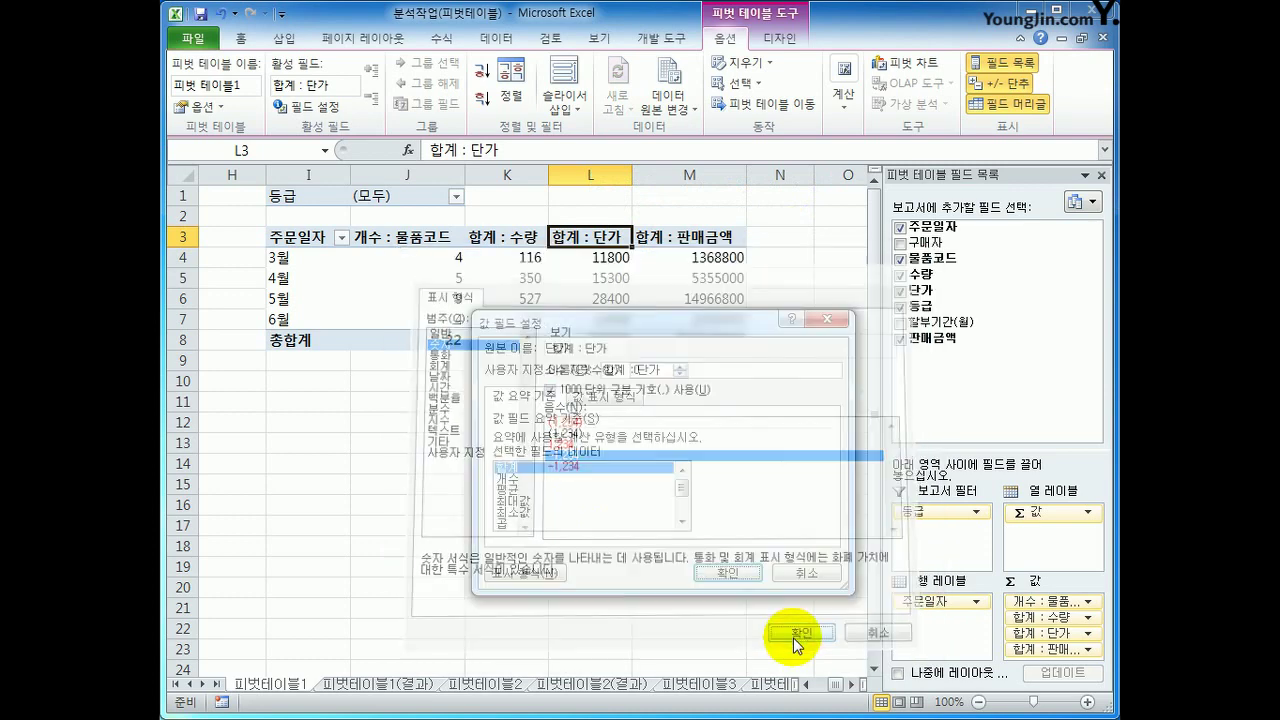
click(735, 573)
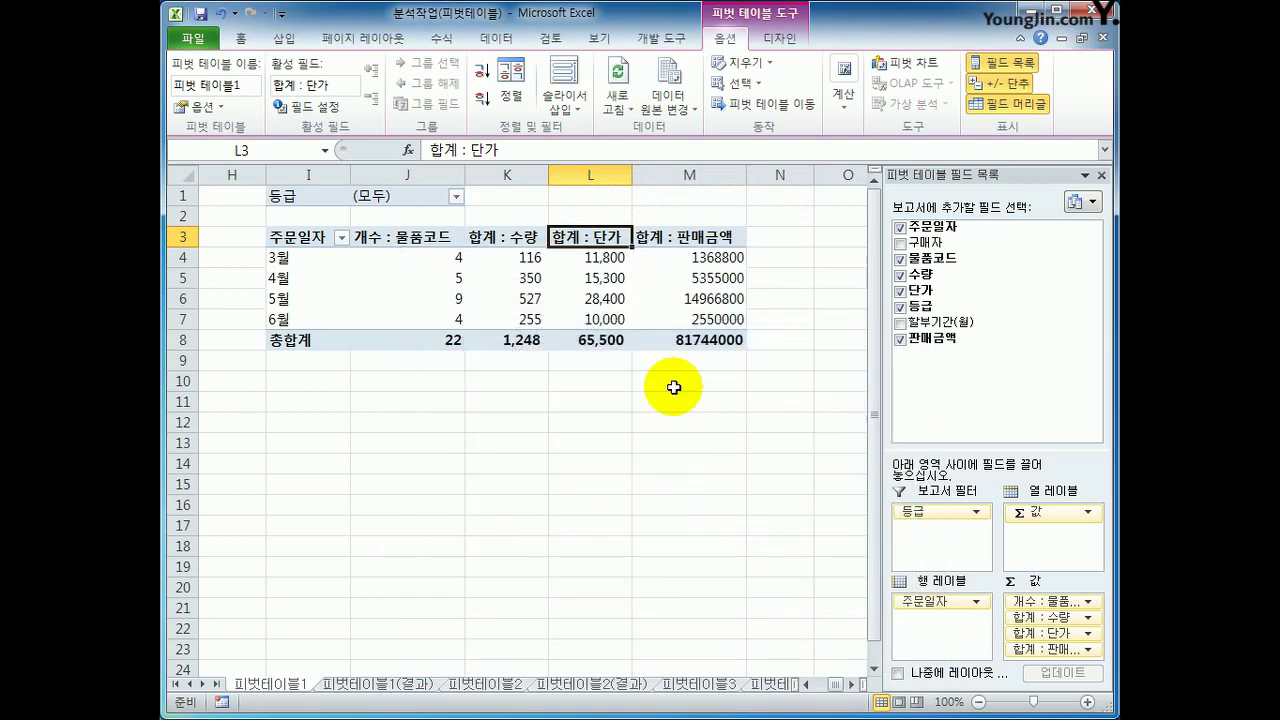
Format the 합계 : 판매금액 value field as 숫자 with 0 decimal places and the thousands separator.
click(688, 237)
right_click(695, 244)
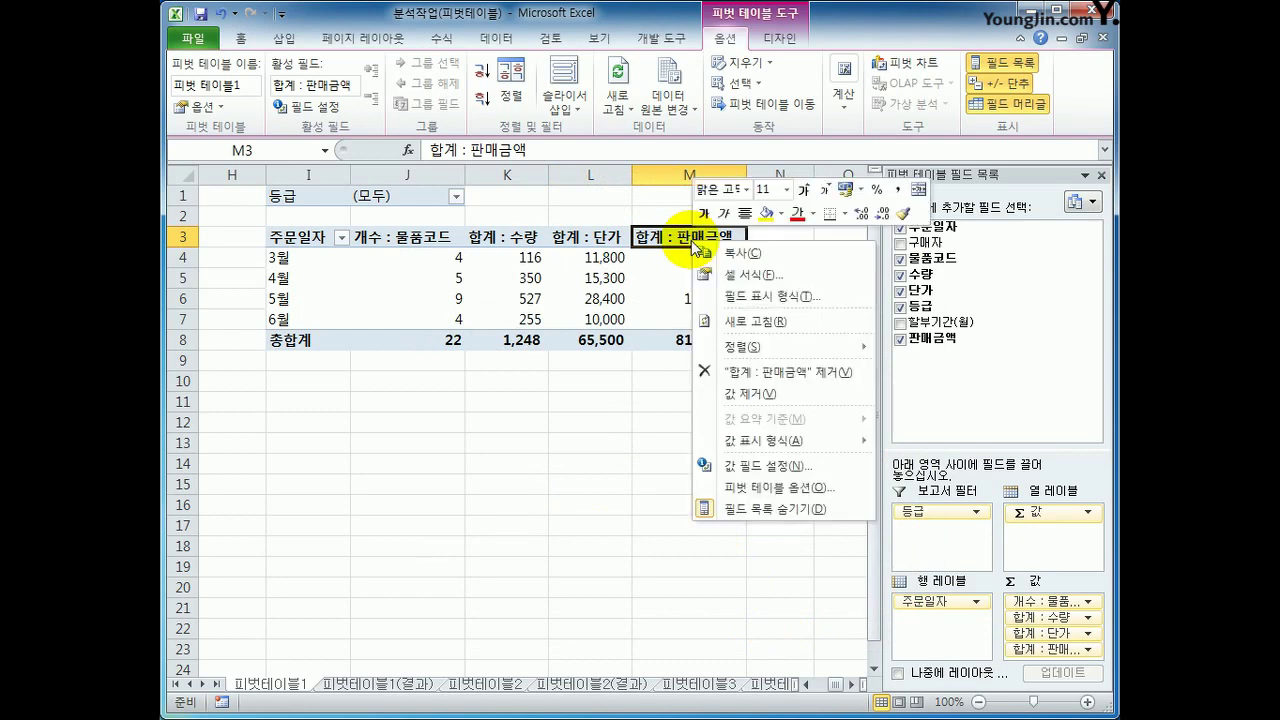
click(750, 466)
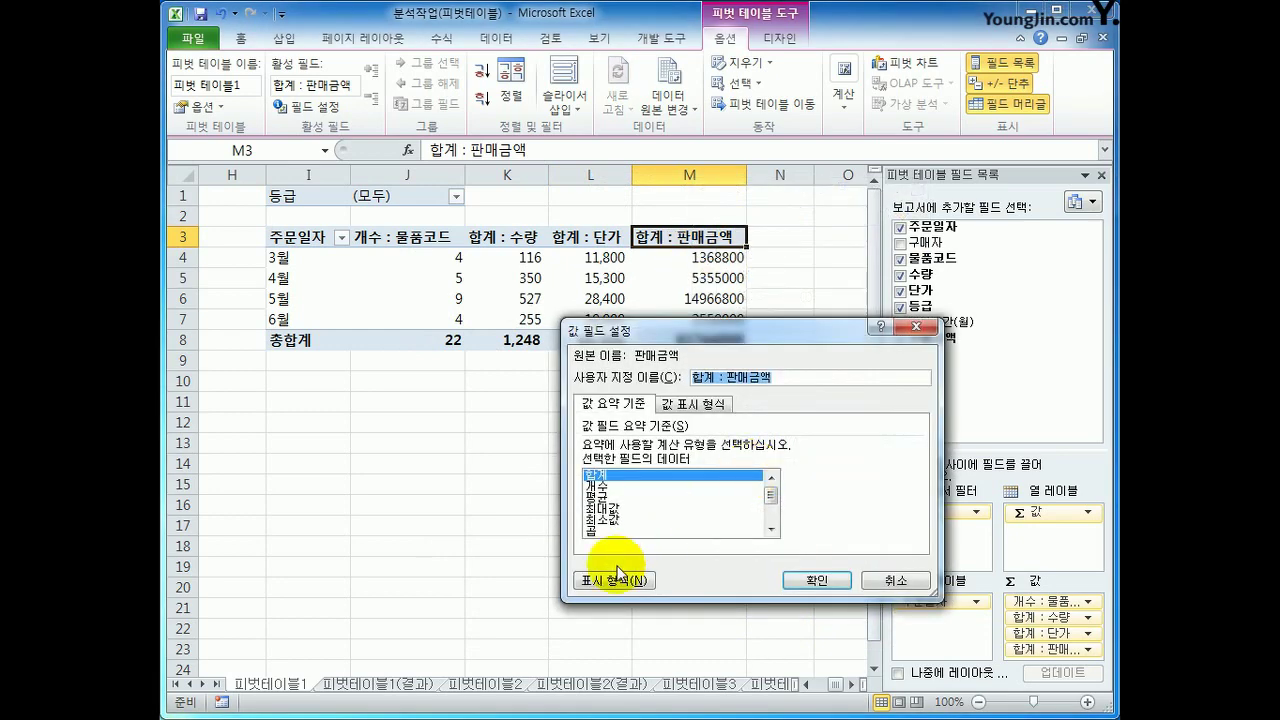
click(614, 578)
click(541, 348)
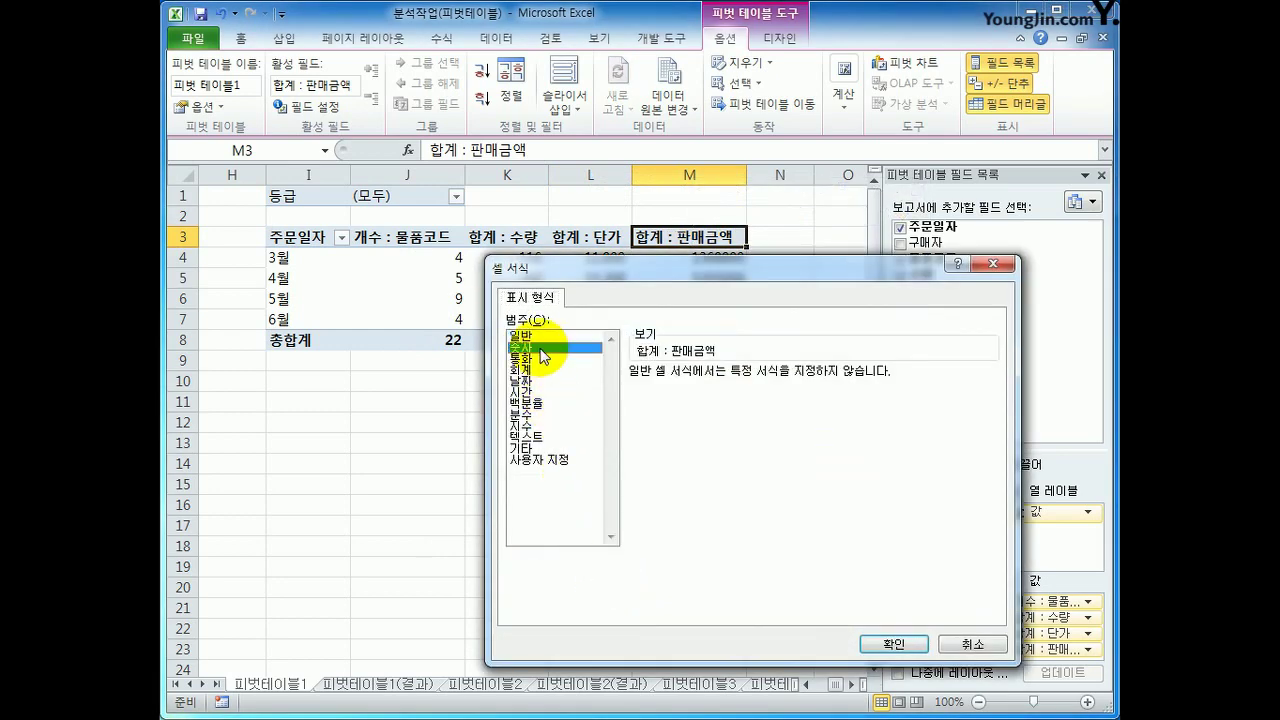
click(635, 395)
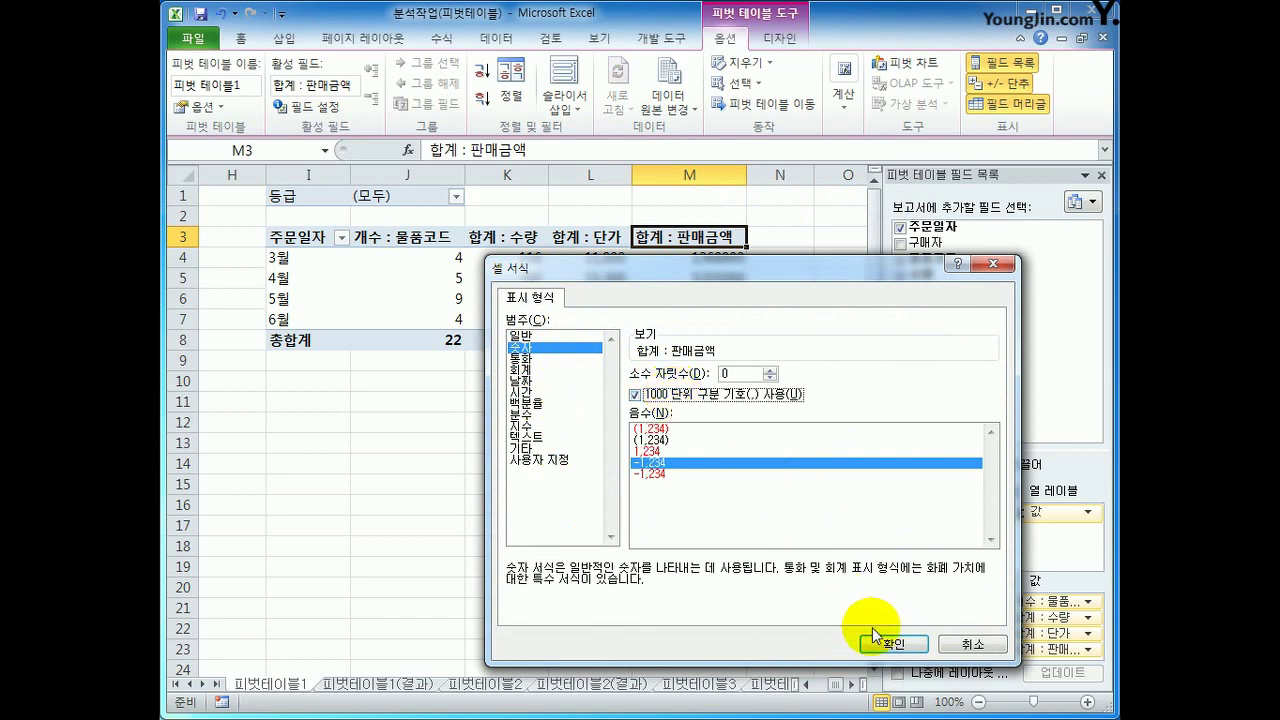
click(880, 645)
click(805, 579)
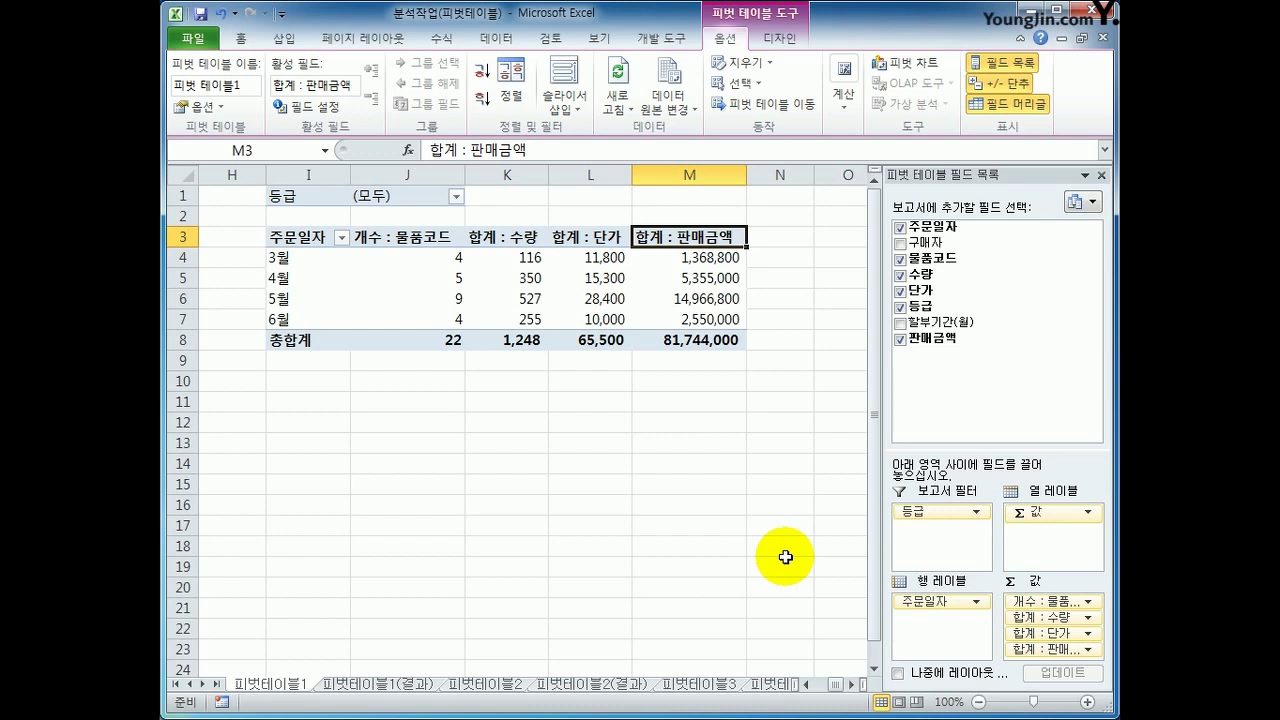
Apply the custom number format G/표준"건" to the 개수 : 물품코드 value field of the pivot table.
click(428, 238)
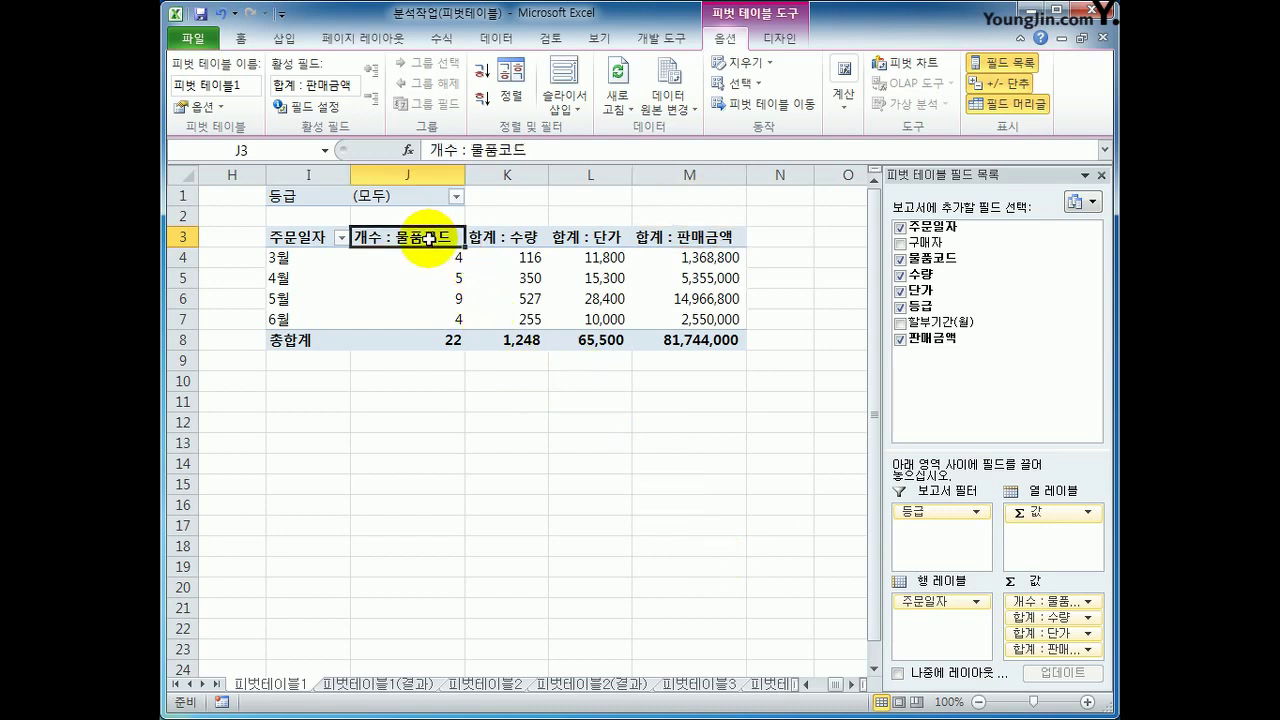
right_click(430, 240)
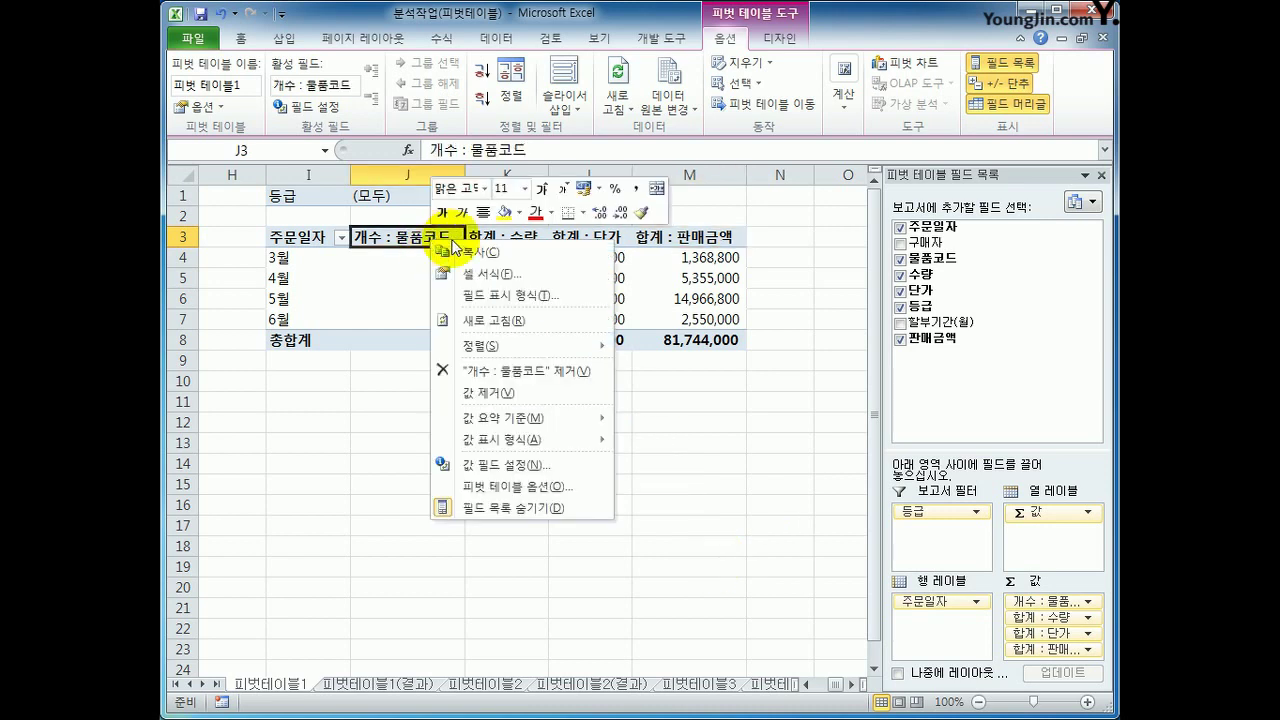
click(530, 464)
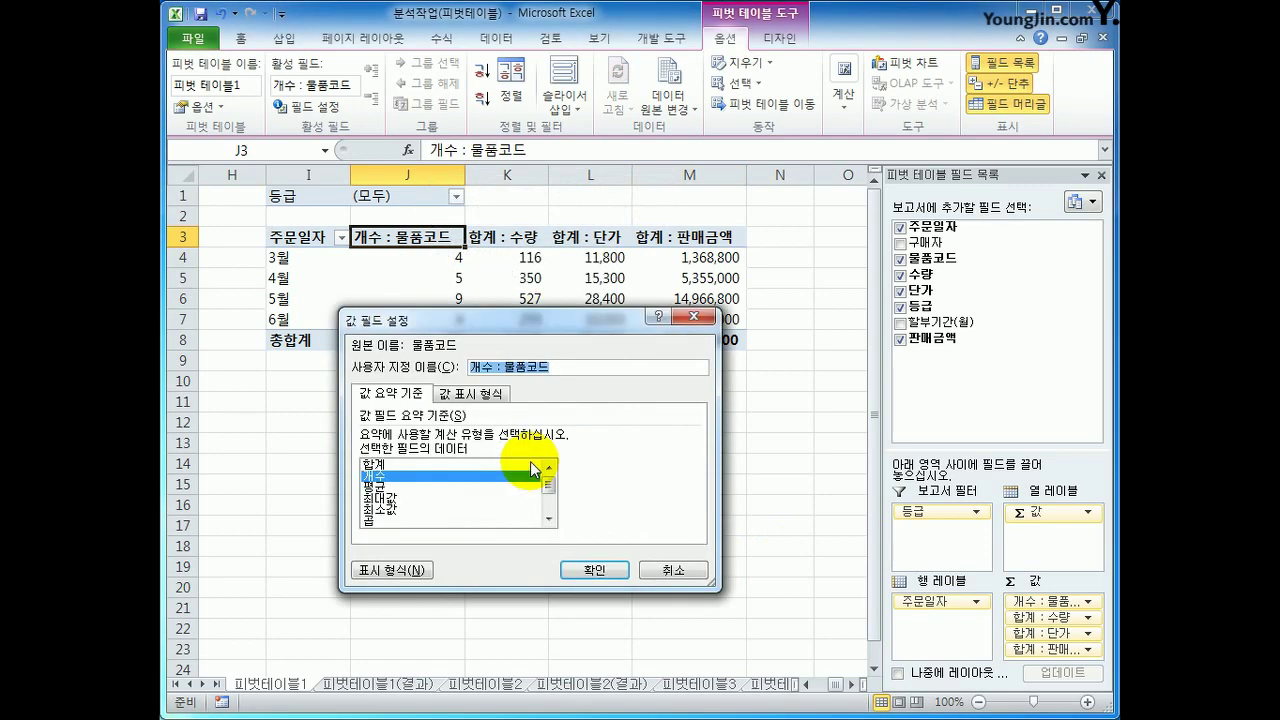
click(387, 572)
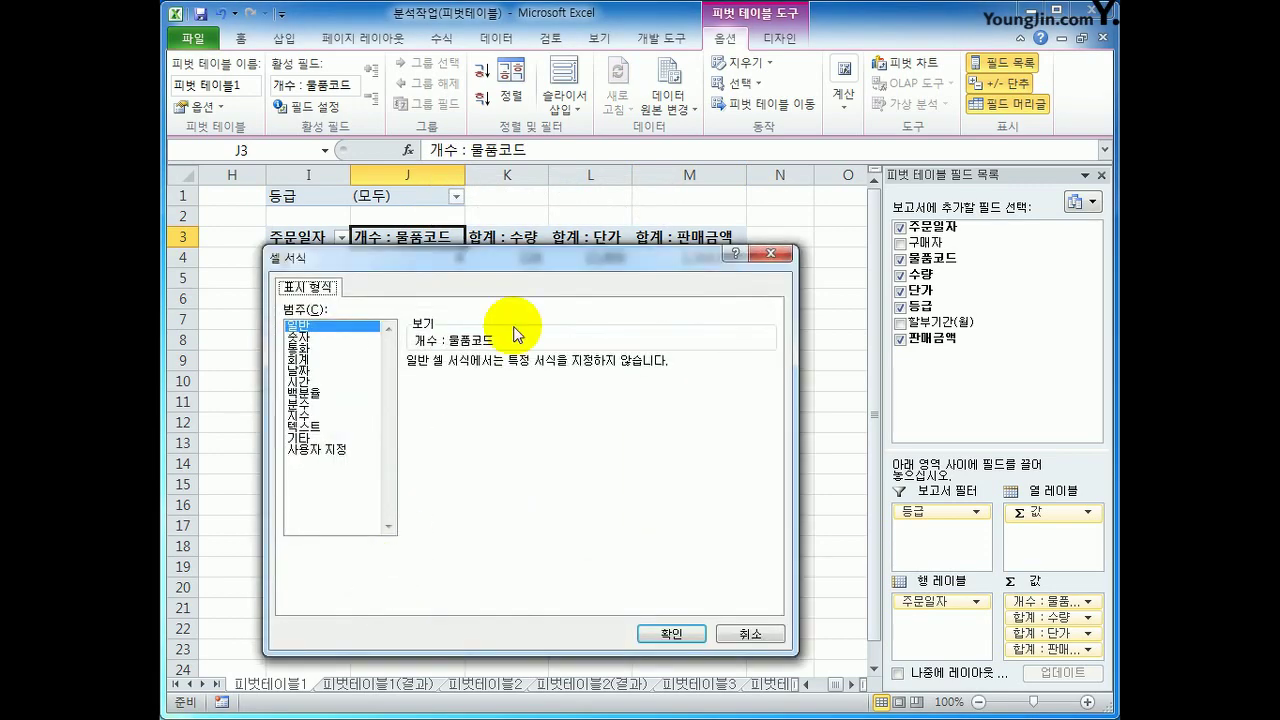
drag(534, 261, 726, 204)
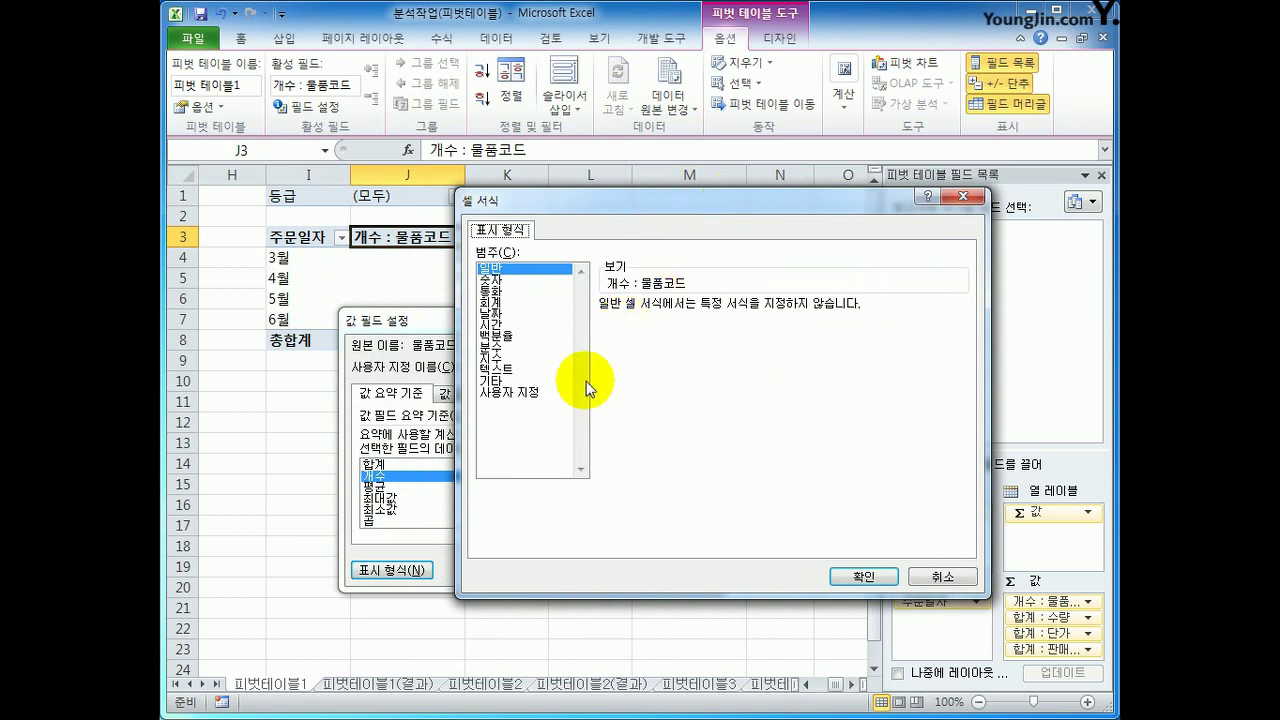
click(534, 393)
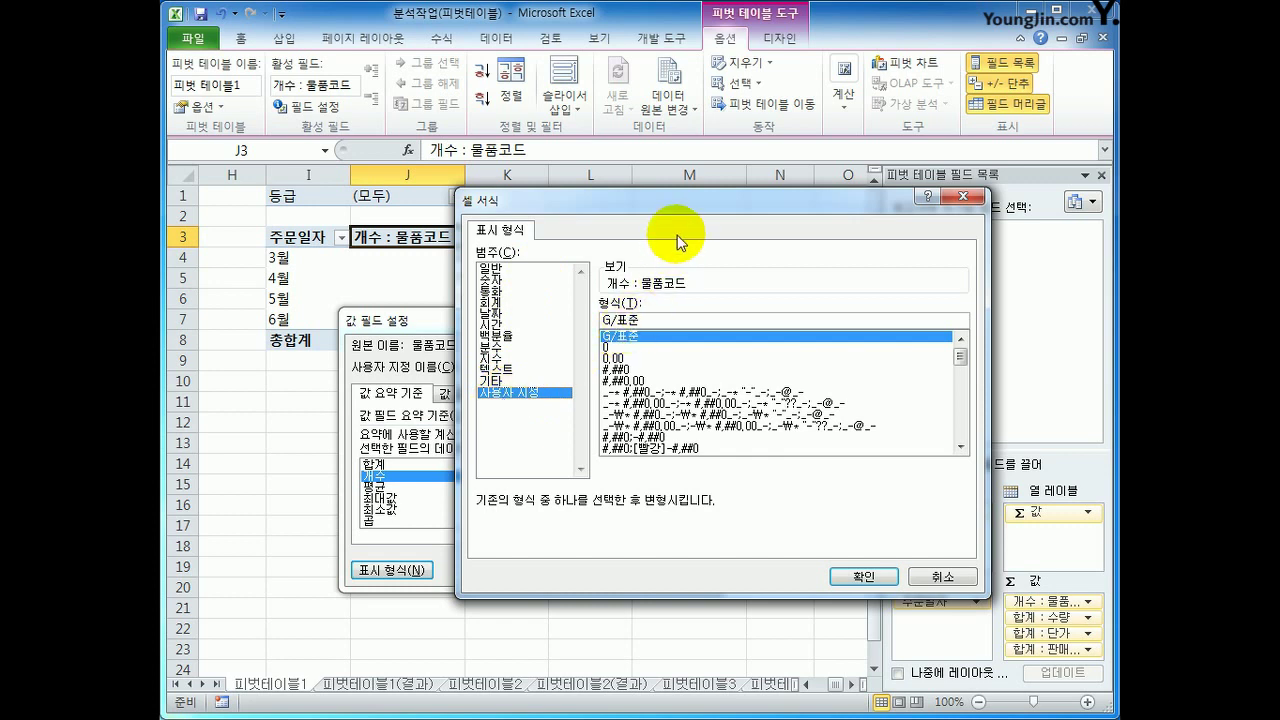
click(683, 320)
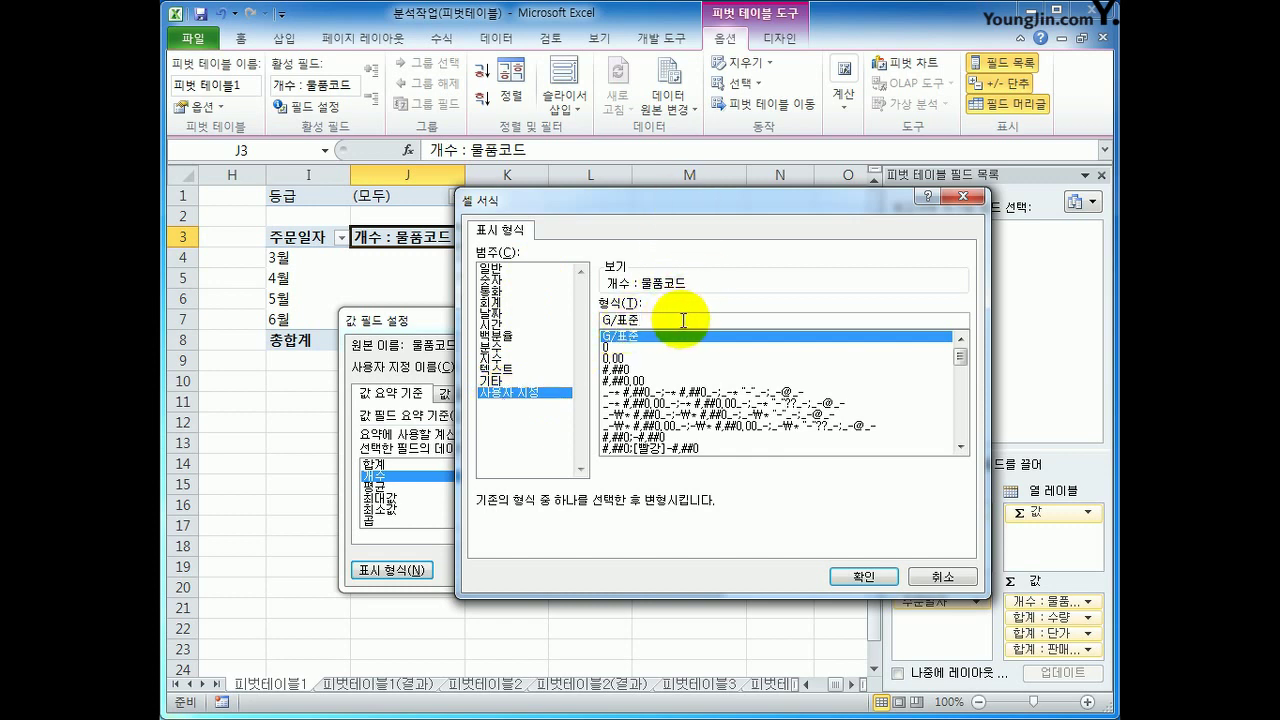
text(")
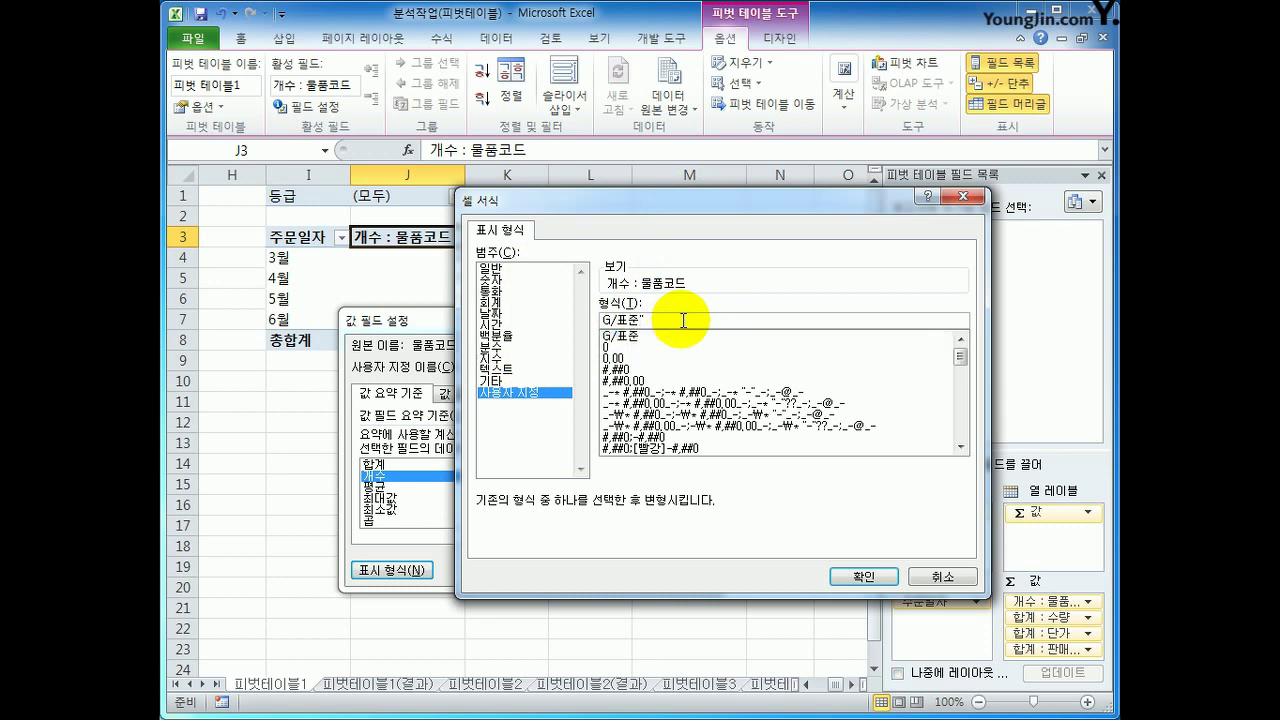
text(개)
text(ㄴ)
text(")
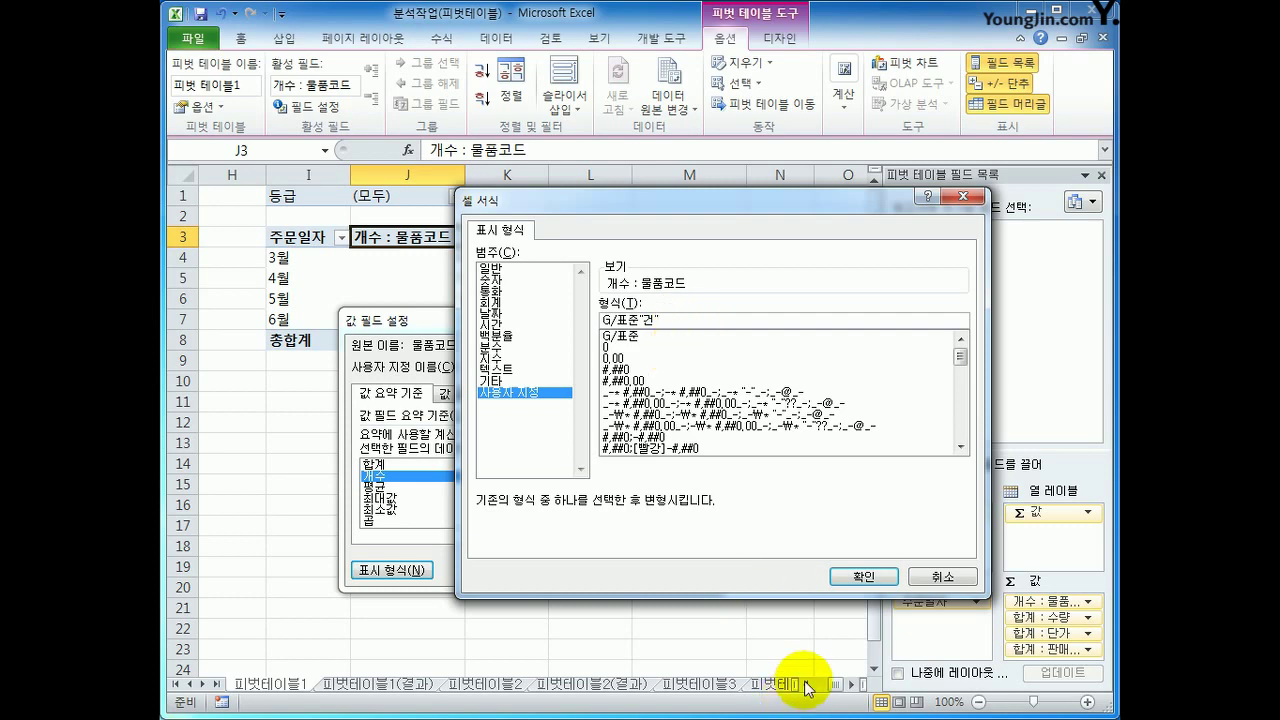
click(842, 578)
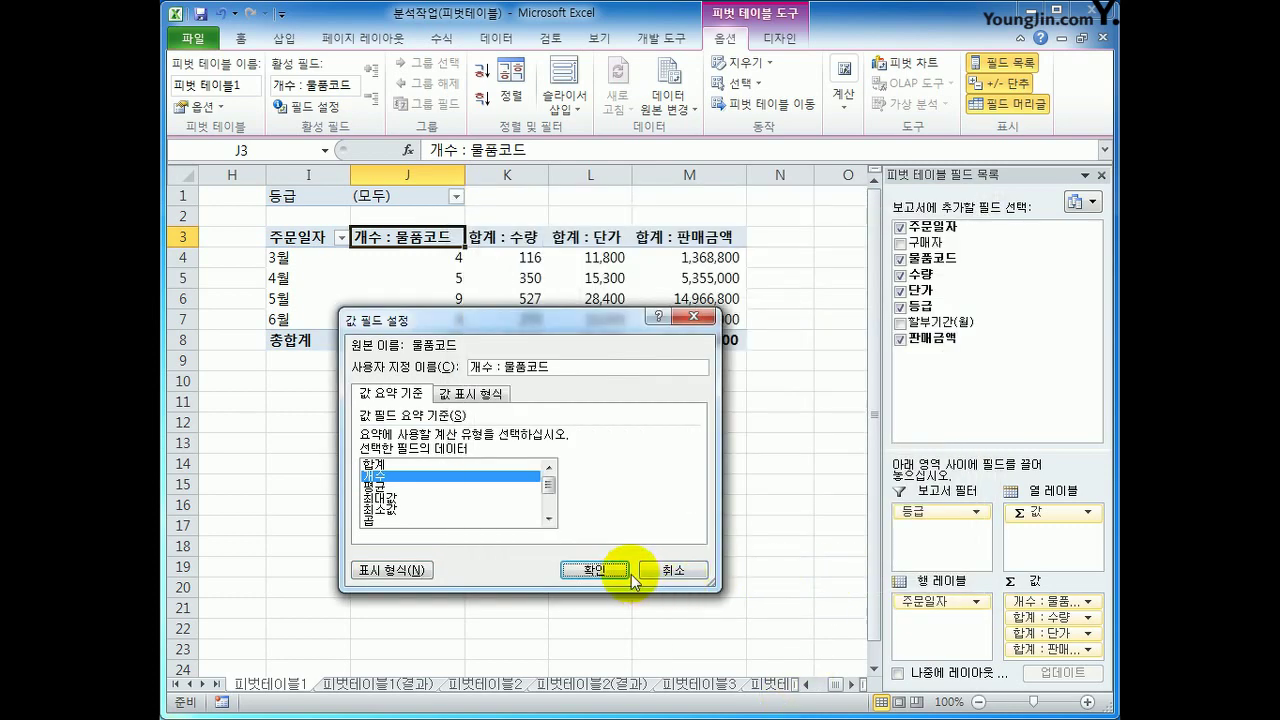
click(605, 570)
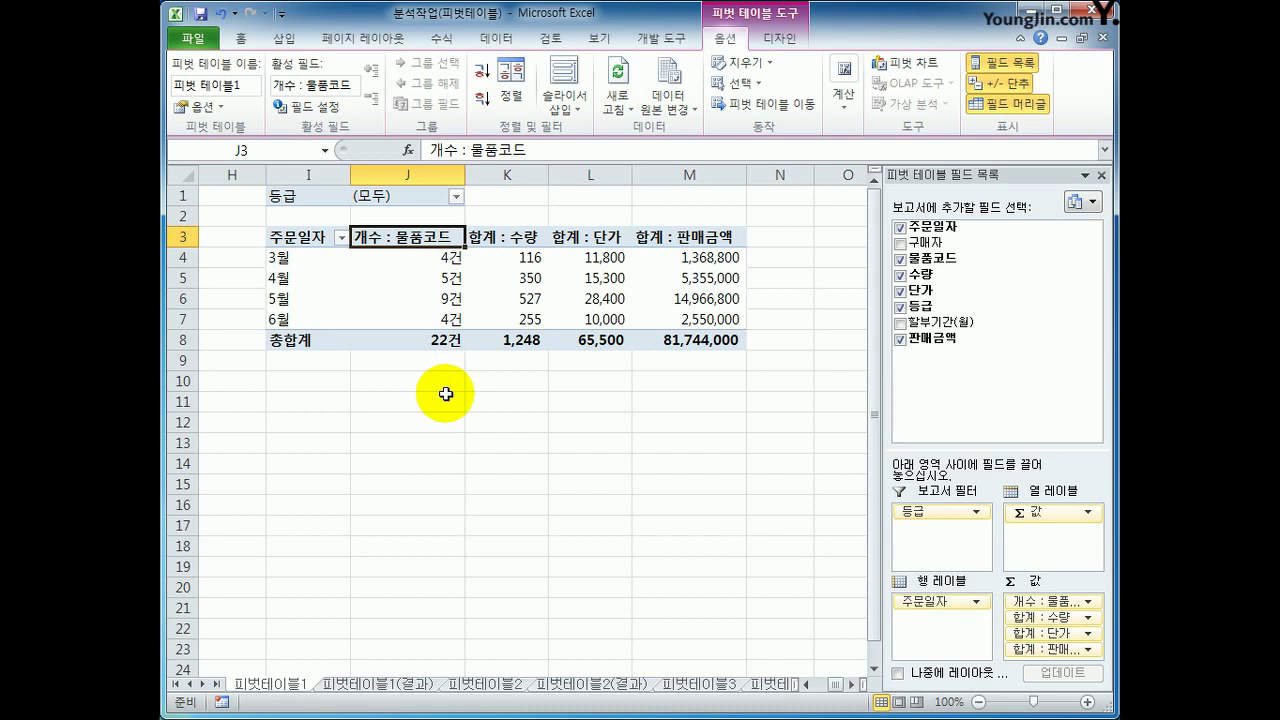
Compare the pivot table on the 피벗테이블1 sheet with the reference result on the 피벗테이블1(결과) sheet.
click(398, 686)
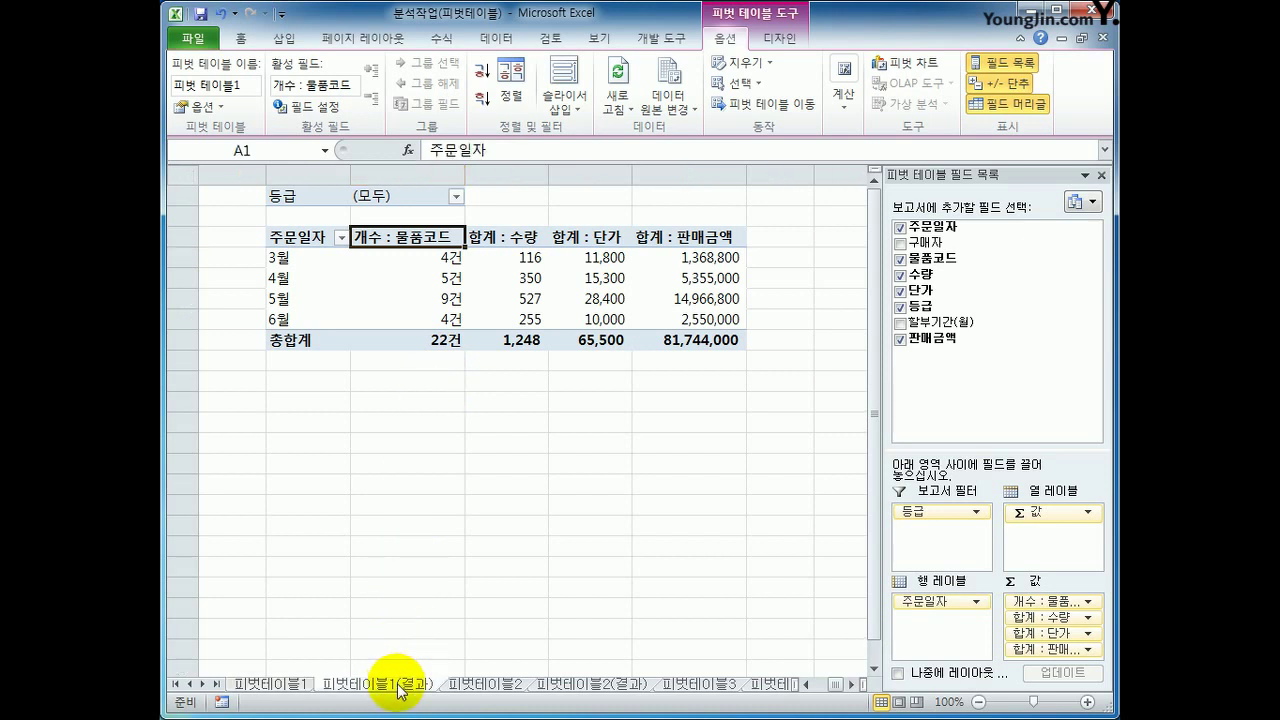
click(294, 684)
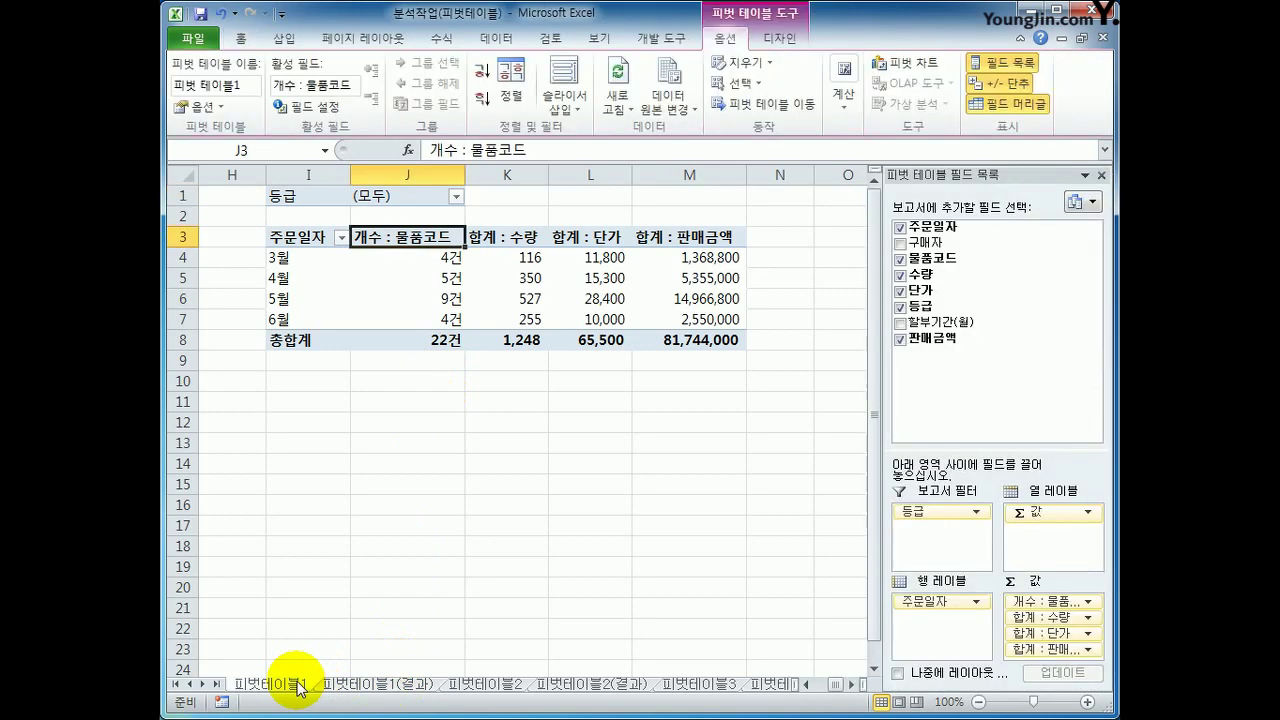
click(357, 686)
click(280, 686)
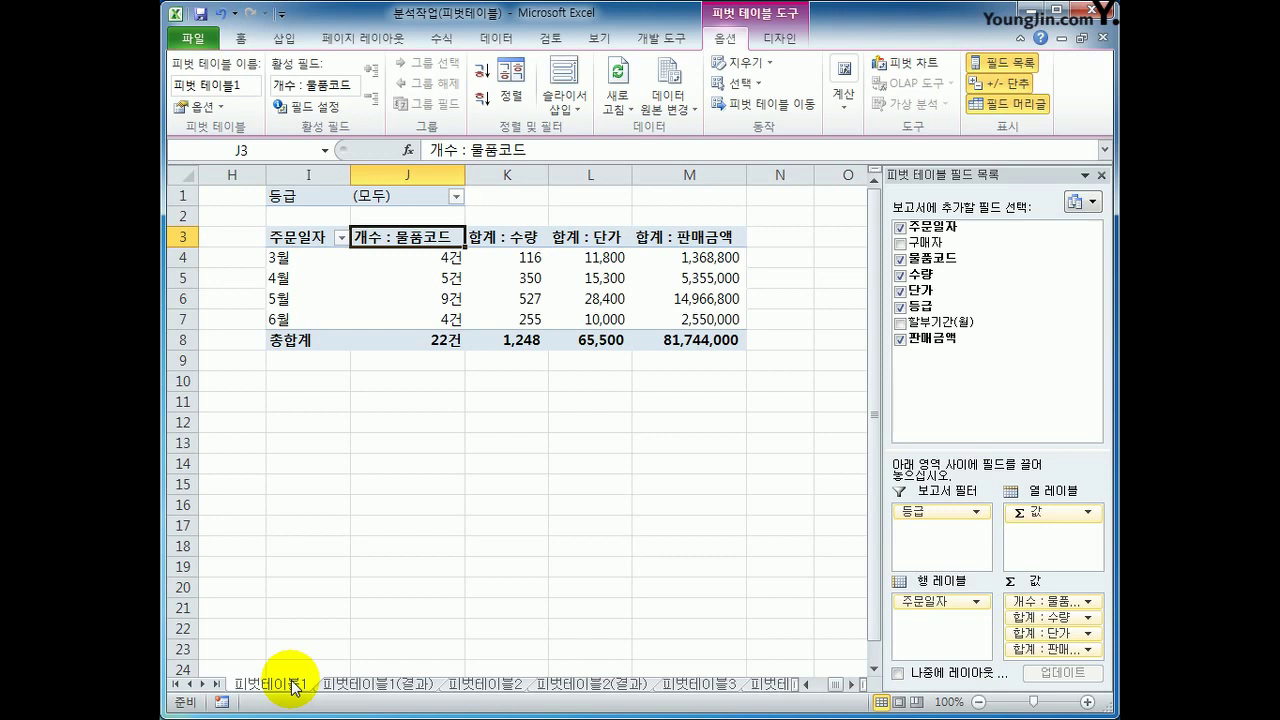
Create a pivot table on a new worksheet from the data range A2:G32 of the 피벗테이블2 sheet.
click(480, 686)
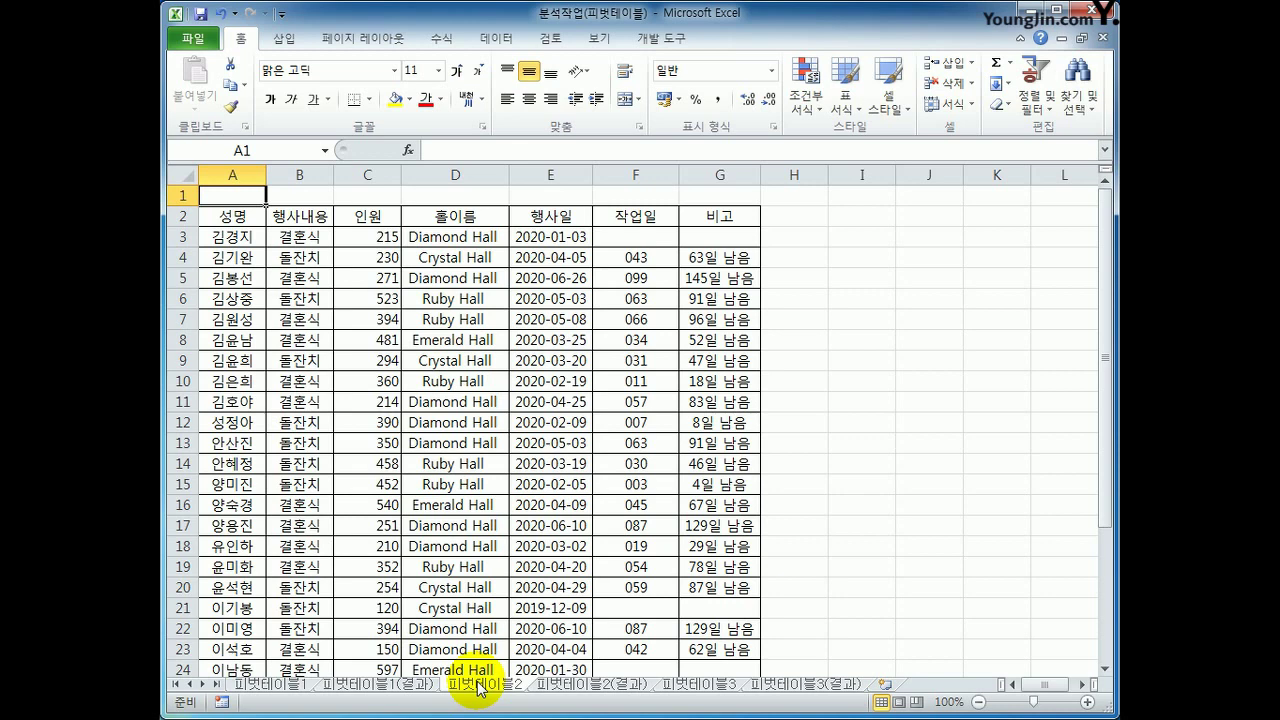
click(242, 230)
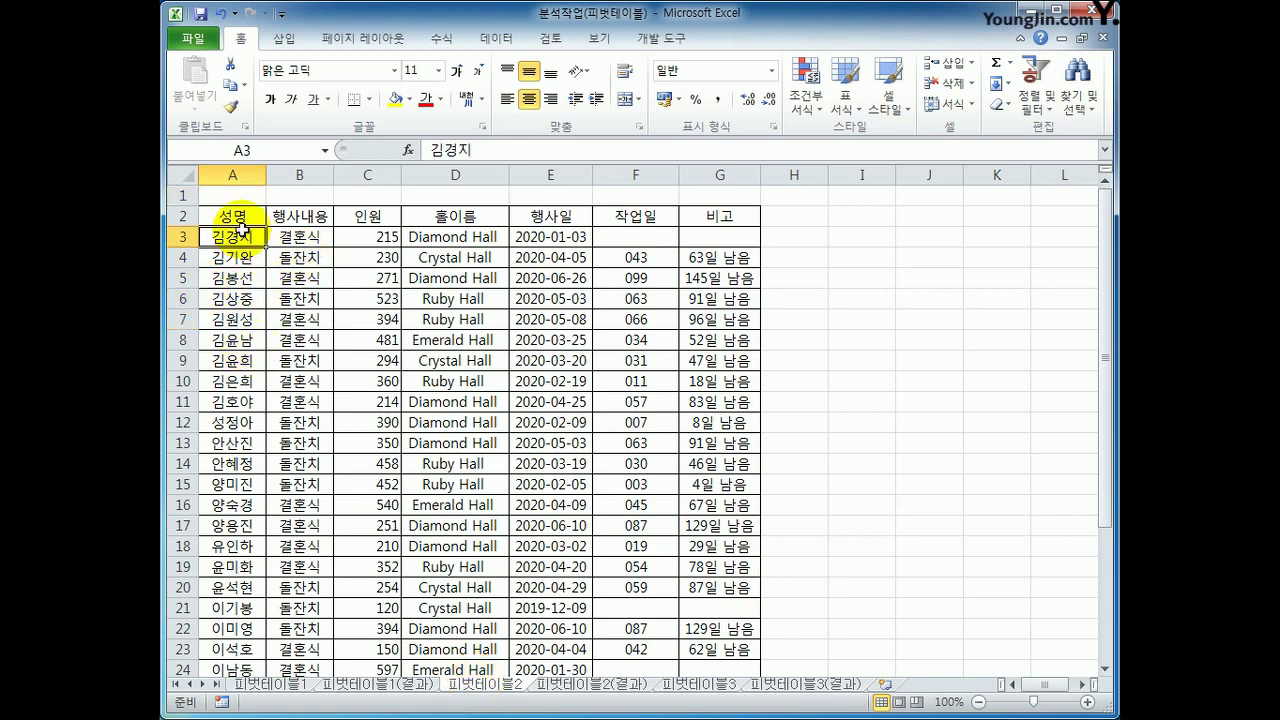
click(279, 43)
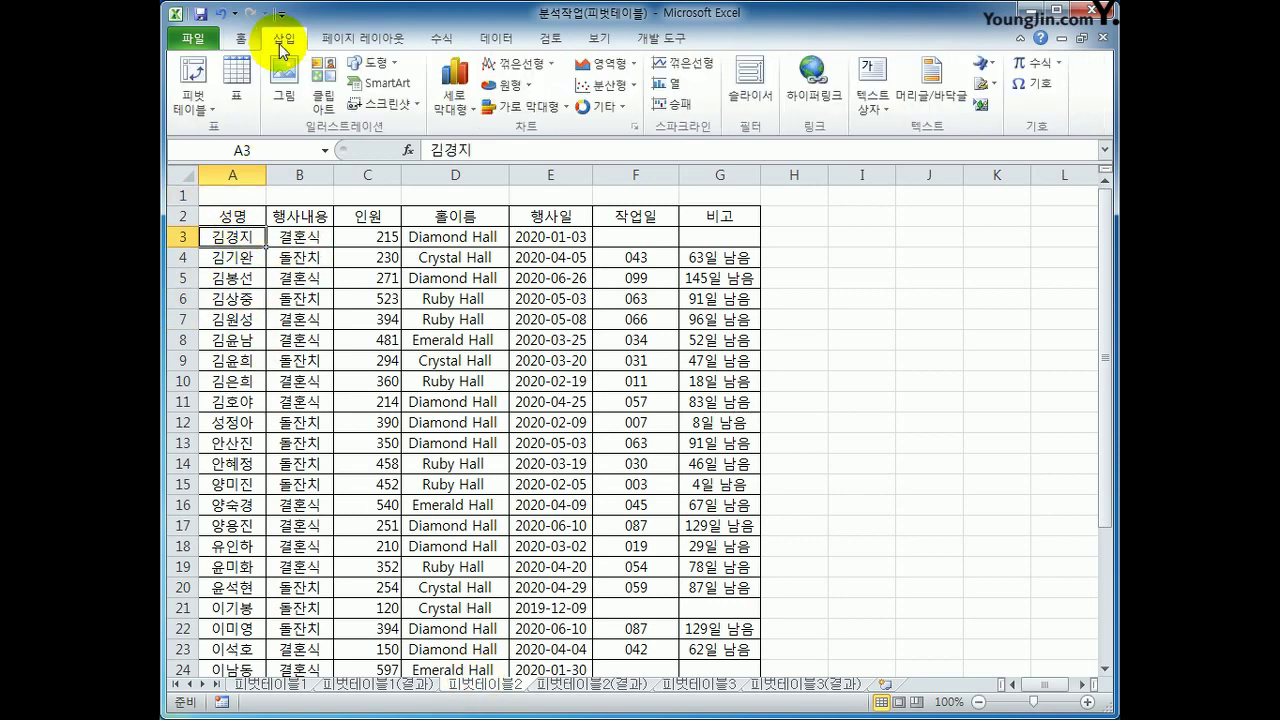
click(196, 70)
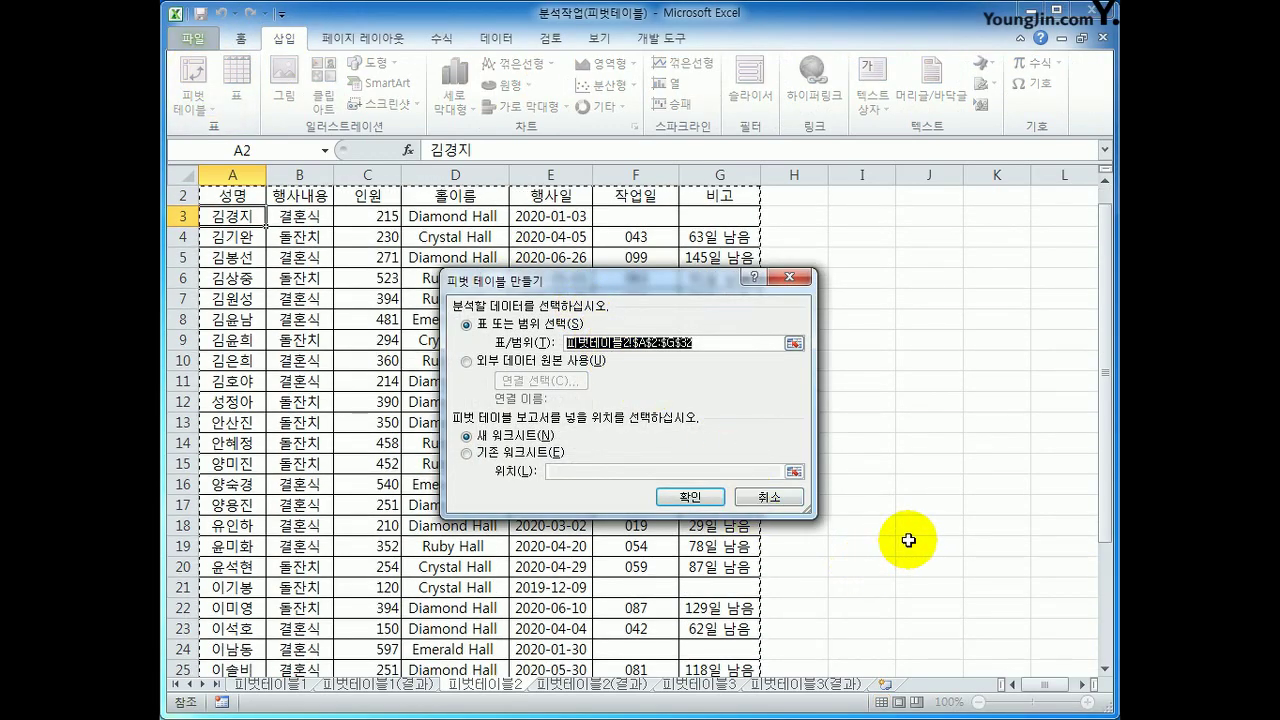
scroll(886, 537, down, 3)
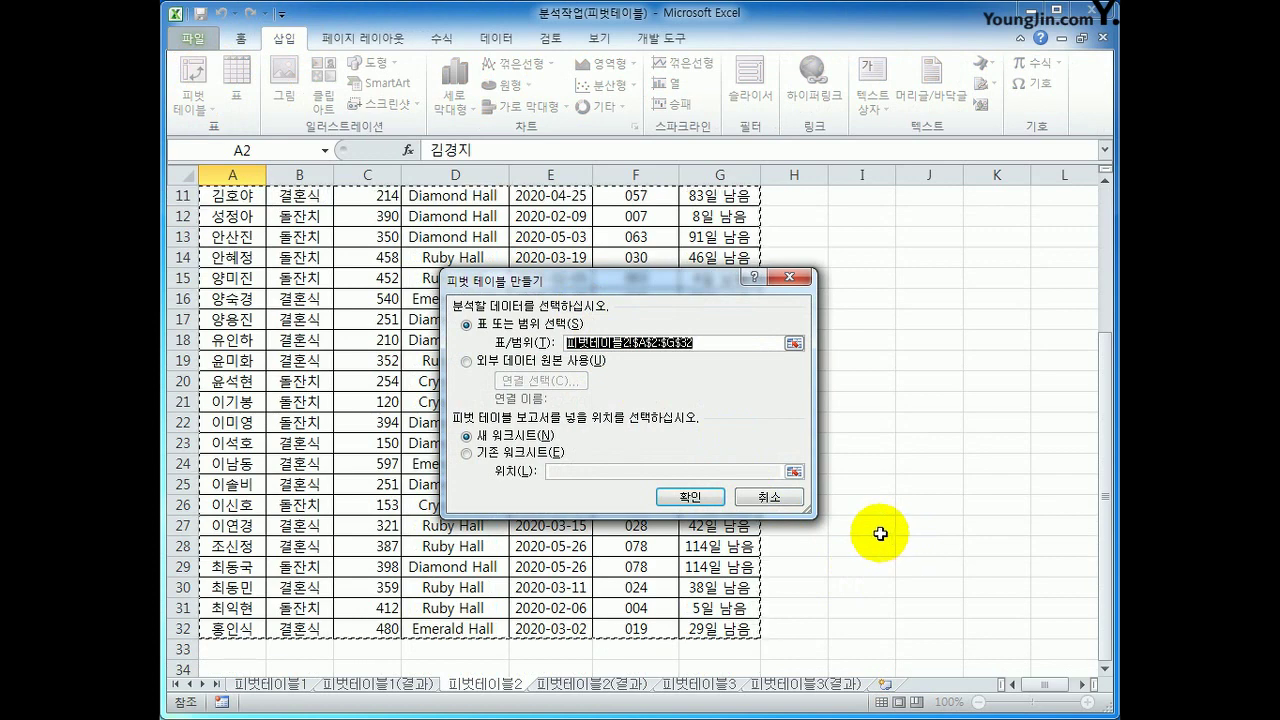
click(668, 494)
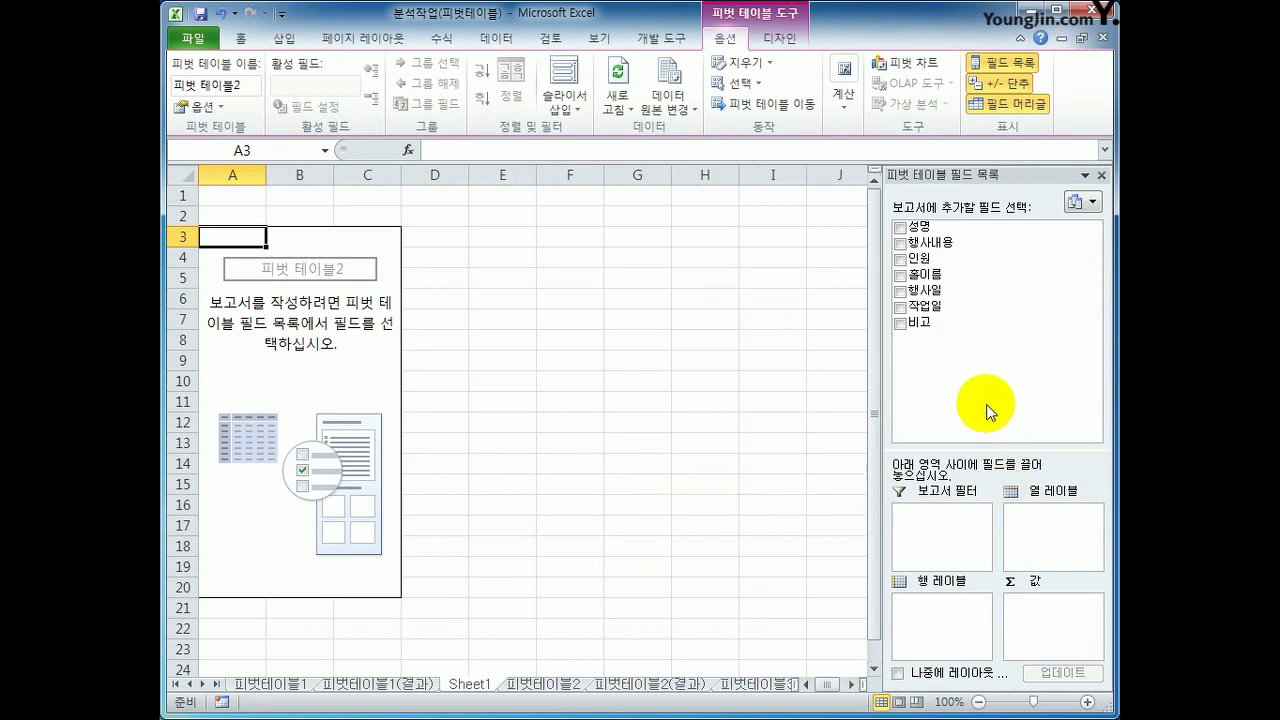
Lay out the pivot table with 행사일 as row labels, 행사내용 as column labels and 인원 as values.
drag(922, 290, 943, 620)
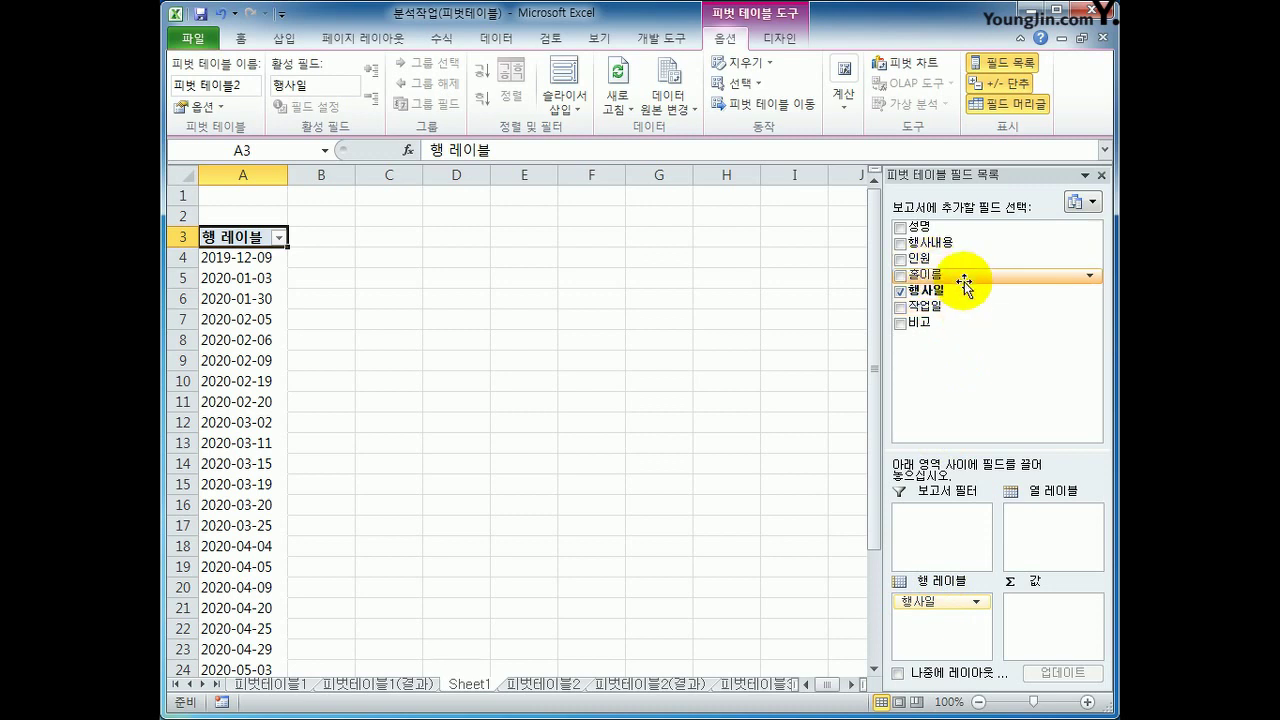
drag(957, 250, 1052, 543)
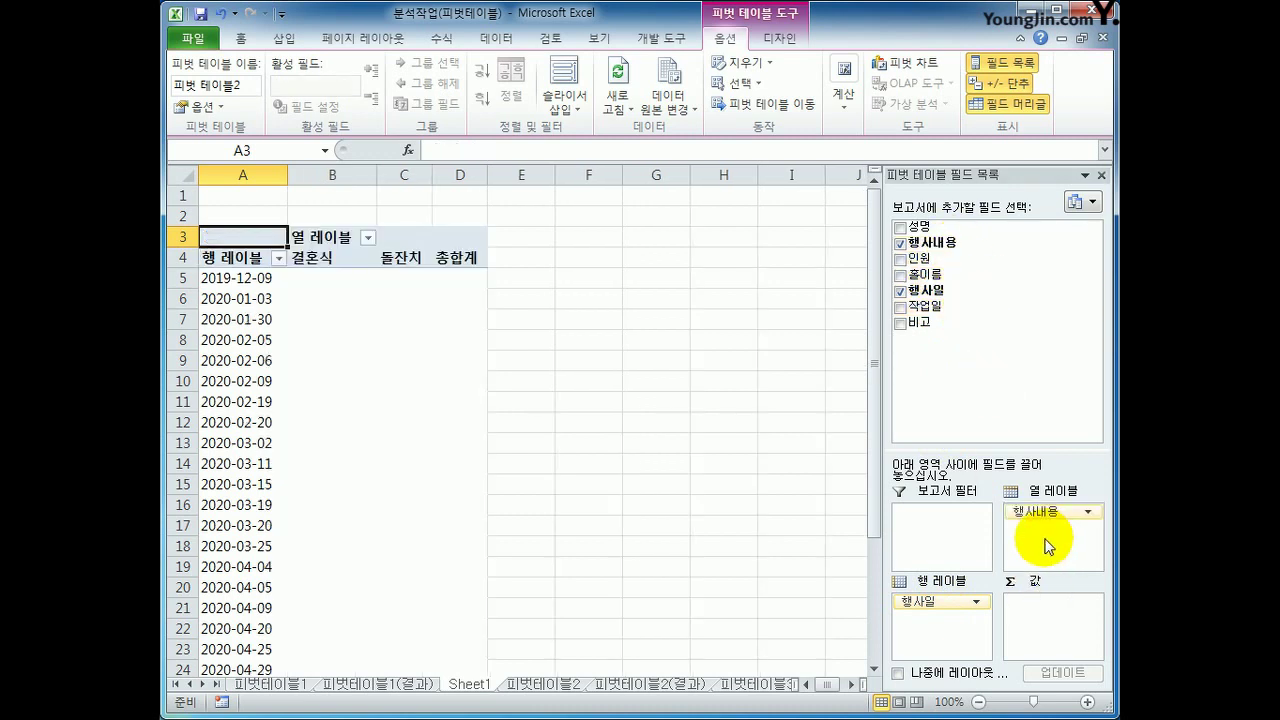
drag(928, 260, 1030, 612)
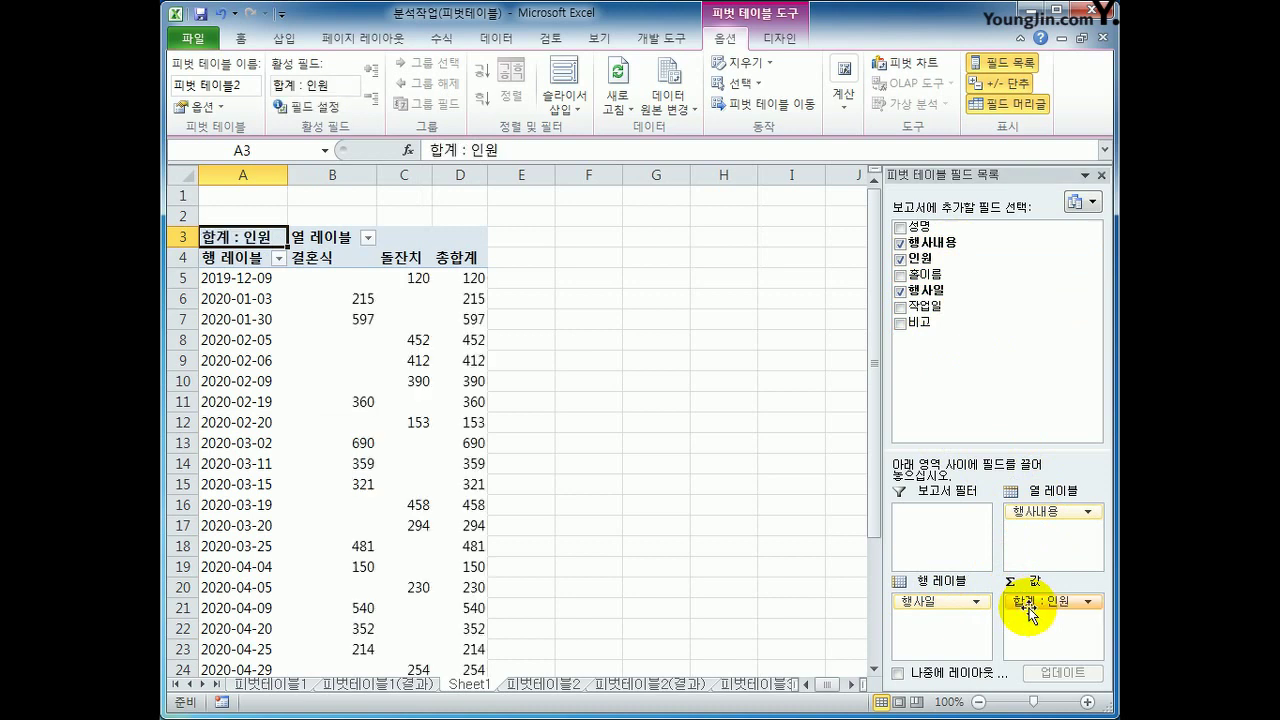
Summarize the 인원 value field by average (평균).
right_click(245, 236)
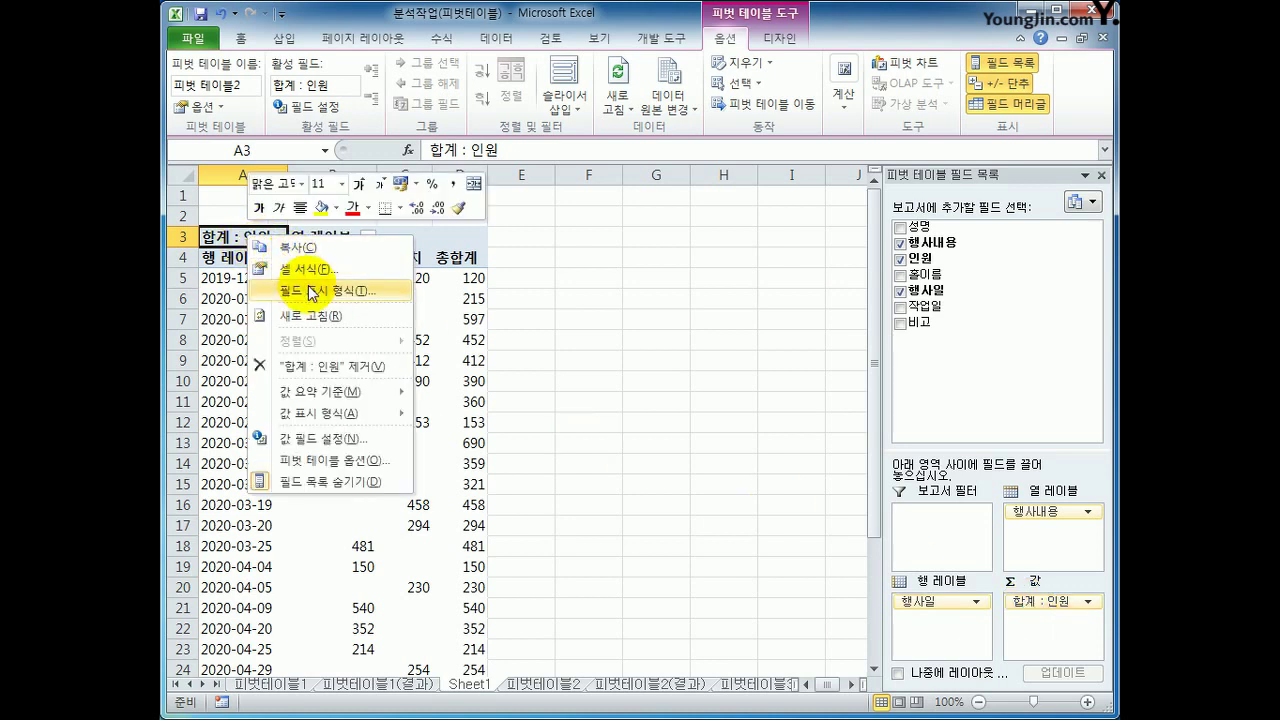
mouse_move(343, 394)
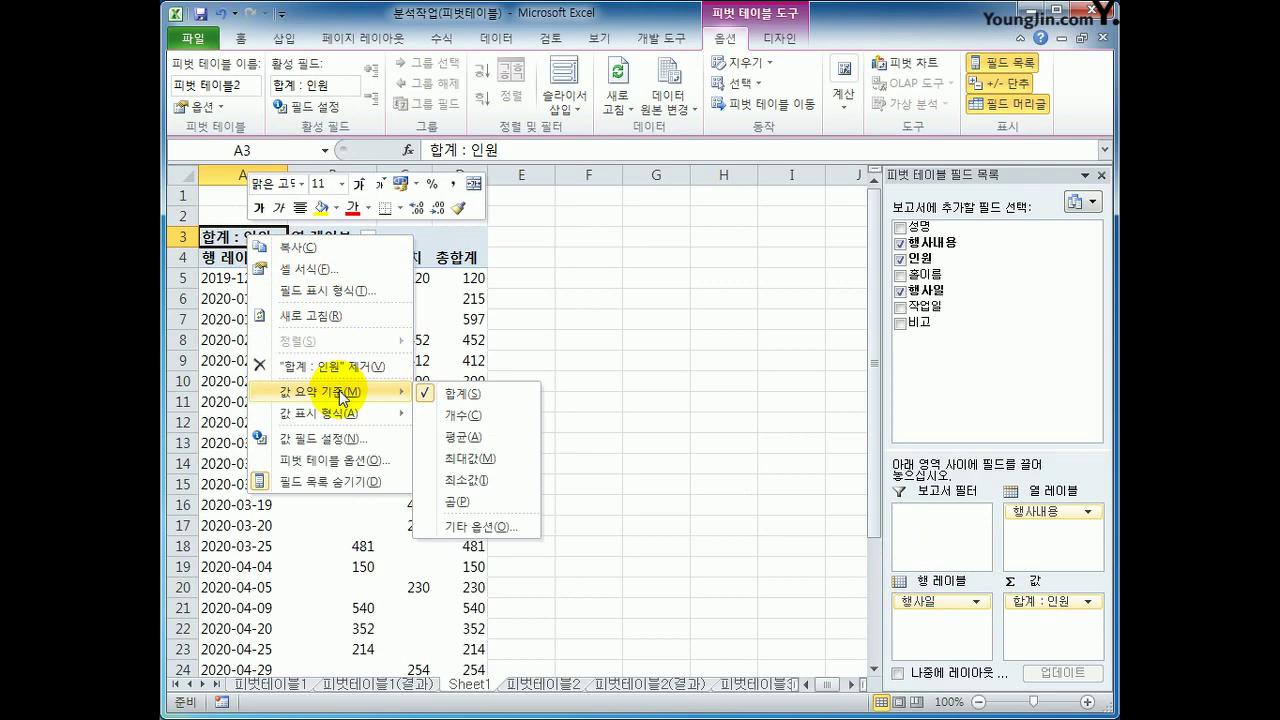
click(483, 436)
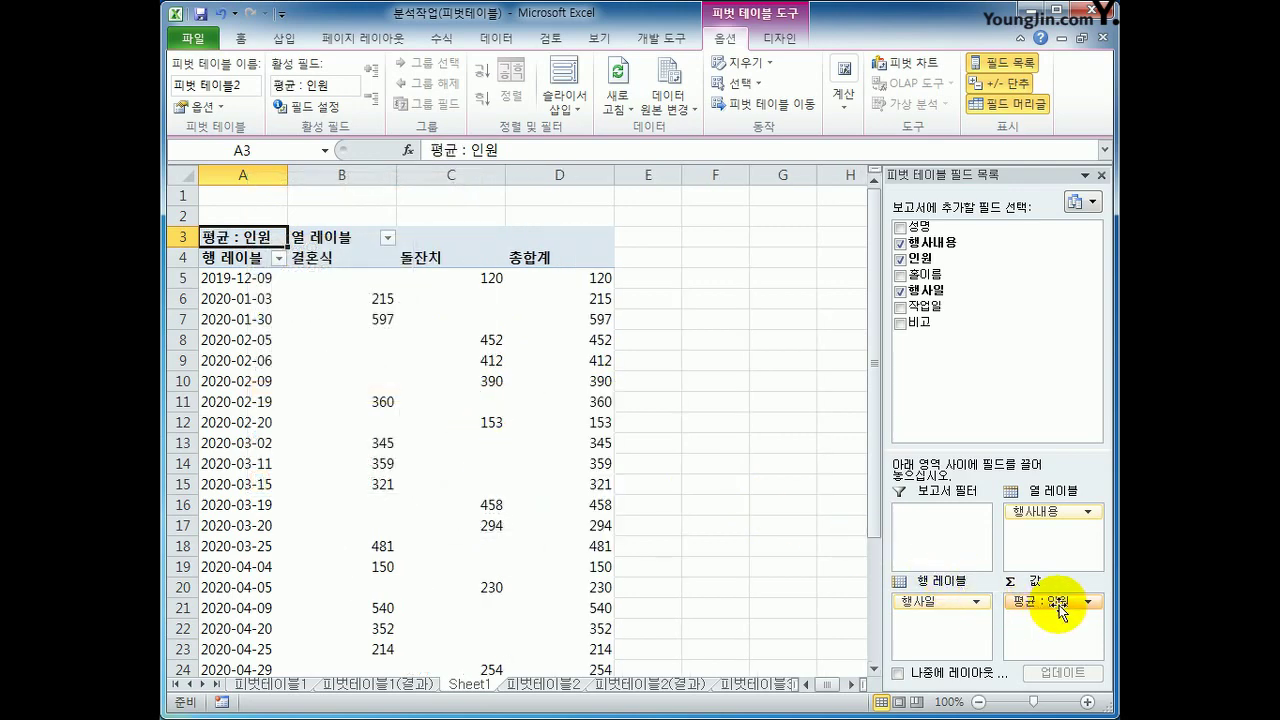
Review the summary function settings and choices available for the 평균 : 인원 value field.
click(1059, 608)
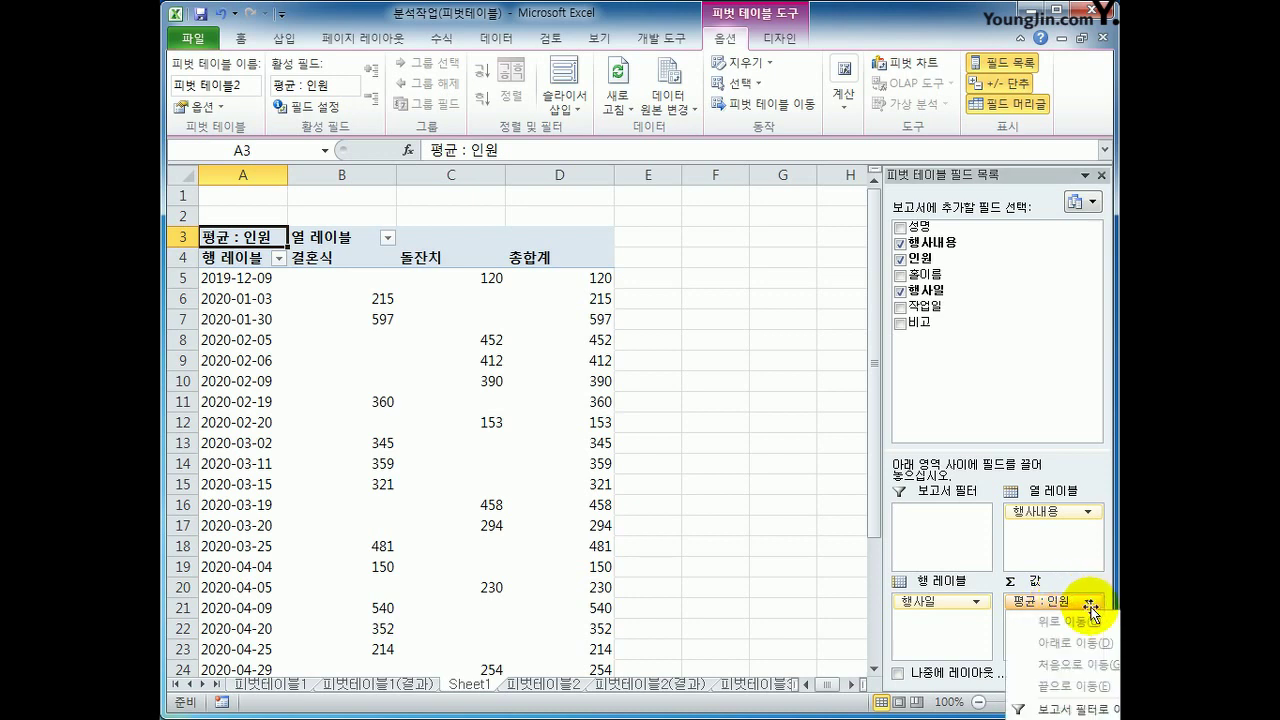
click(1060, 716)
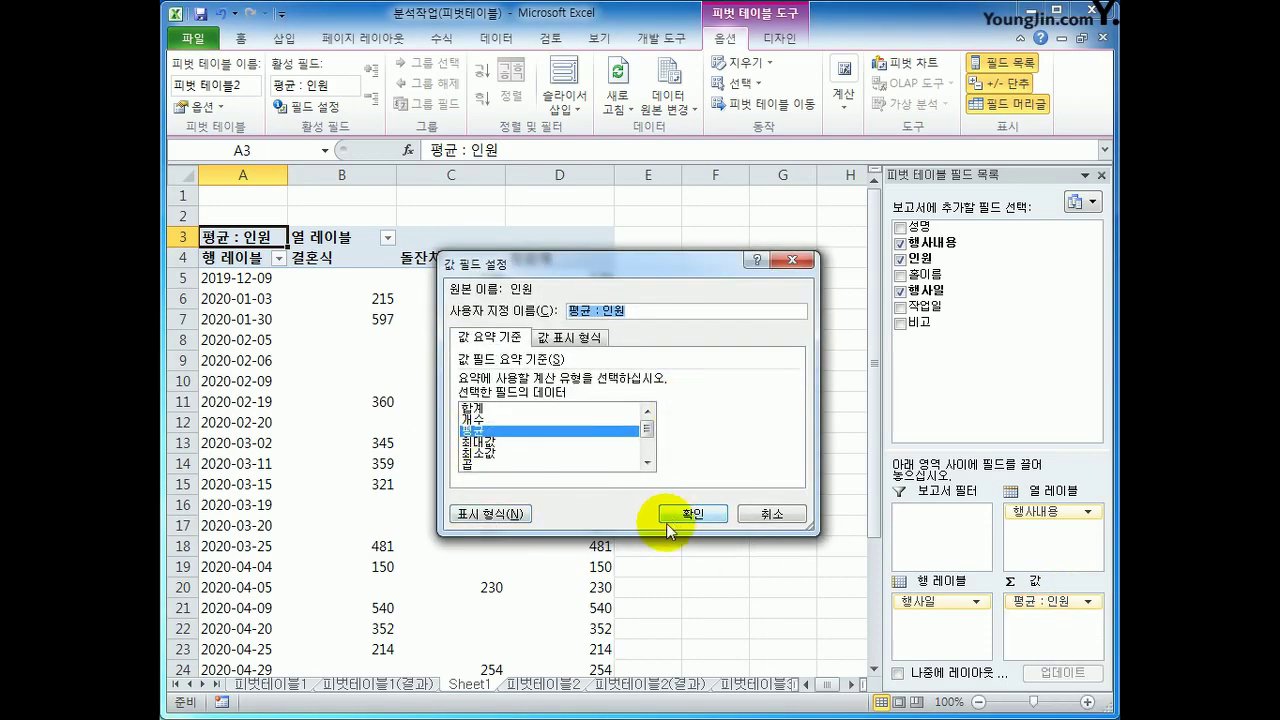
click(775, 515)
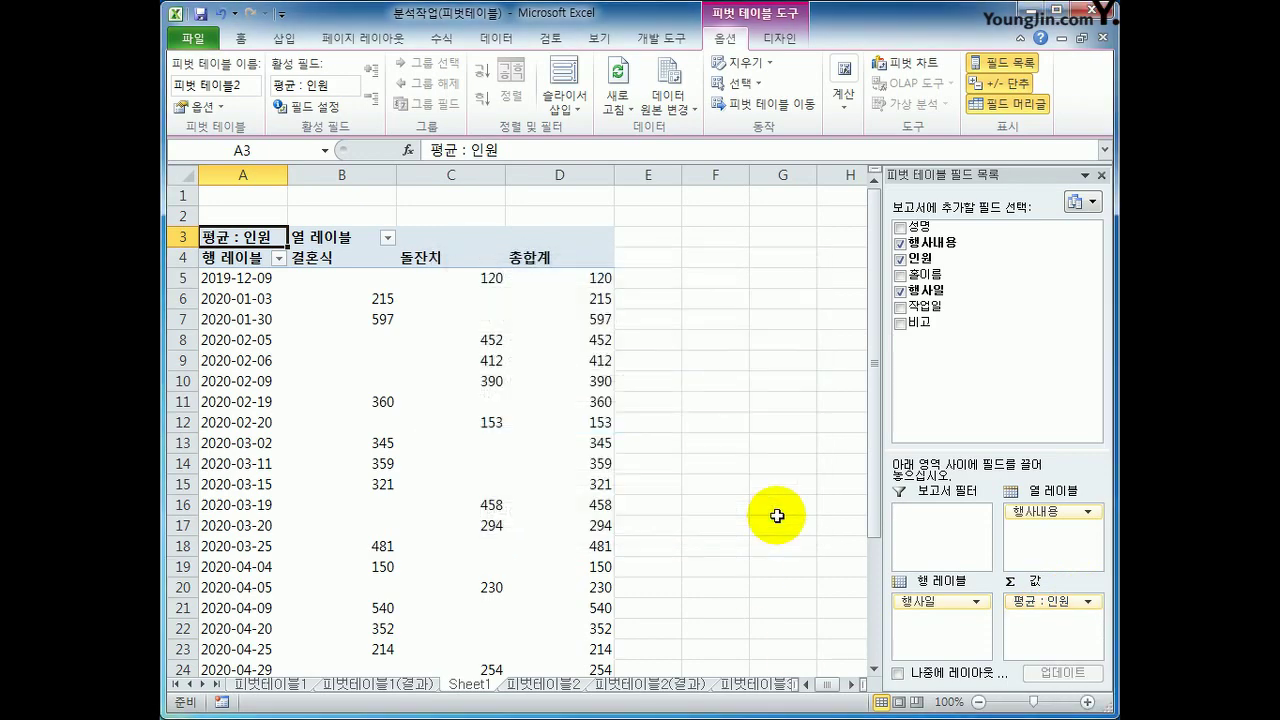
right_click(242, 237)
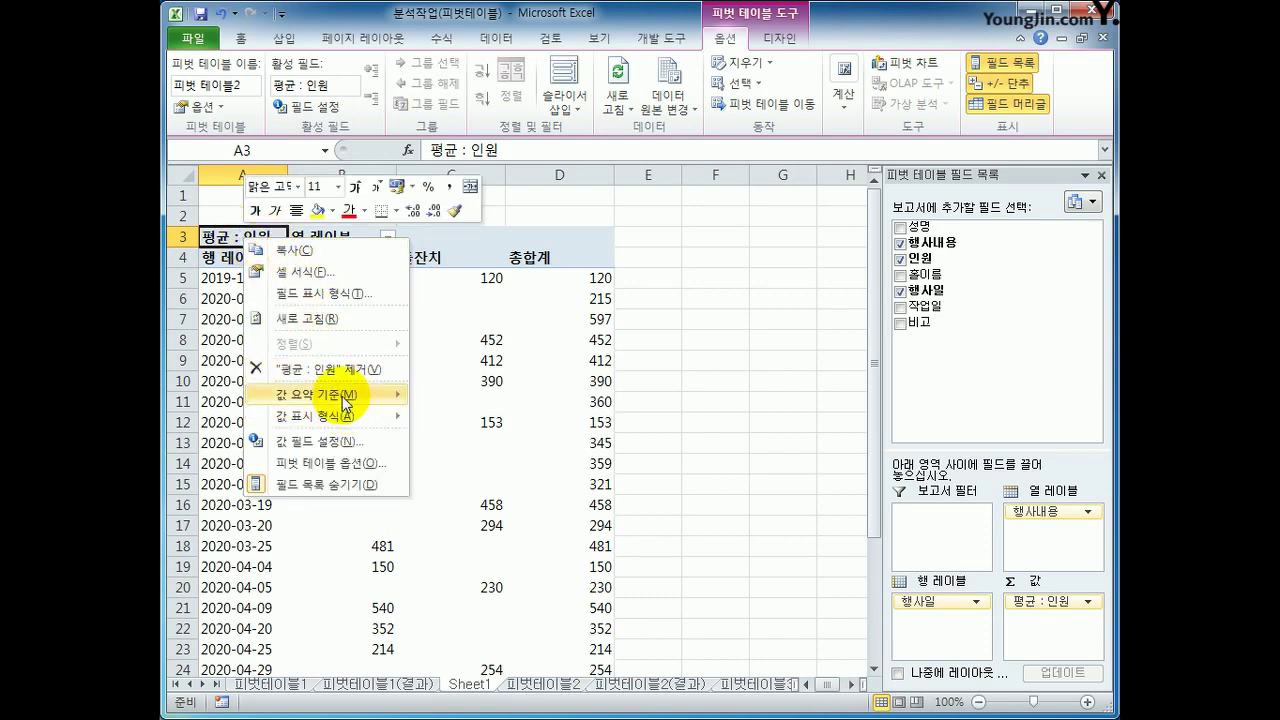
mouse_move(345, 402)
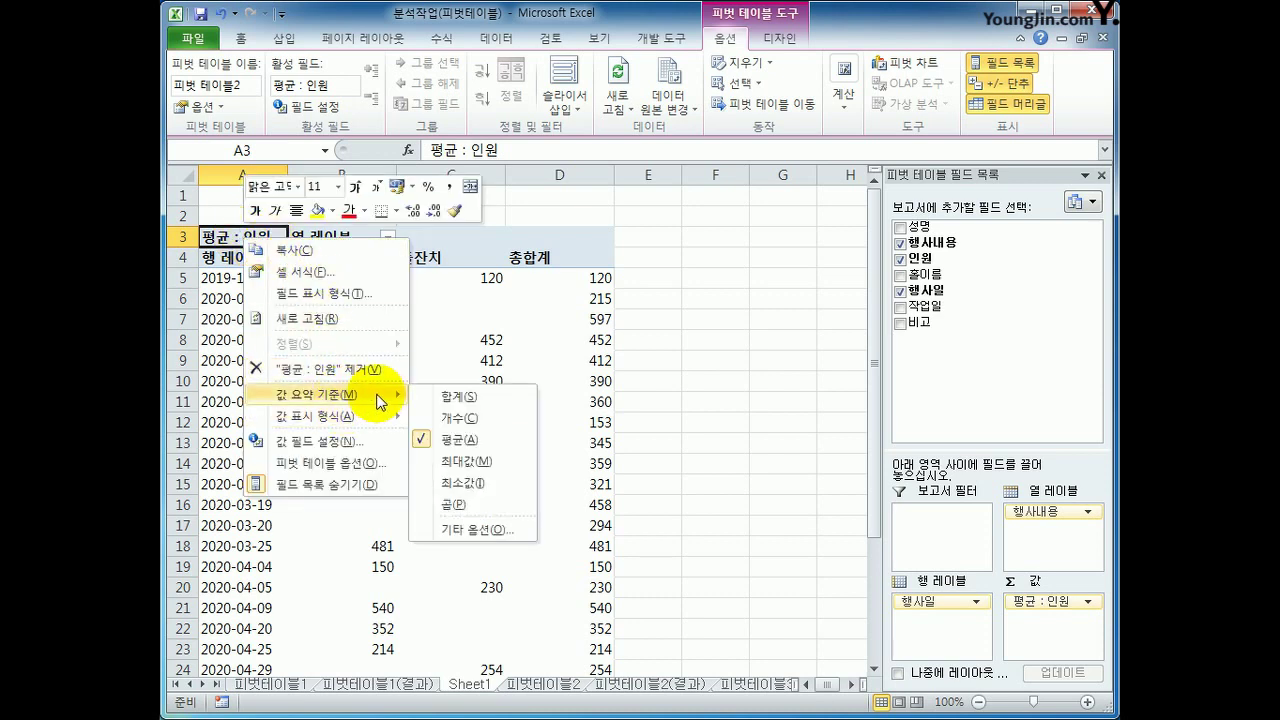
click(1062, 641)
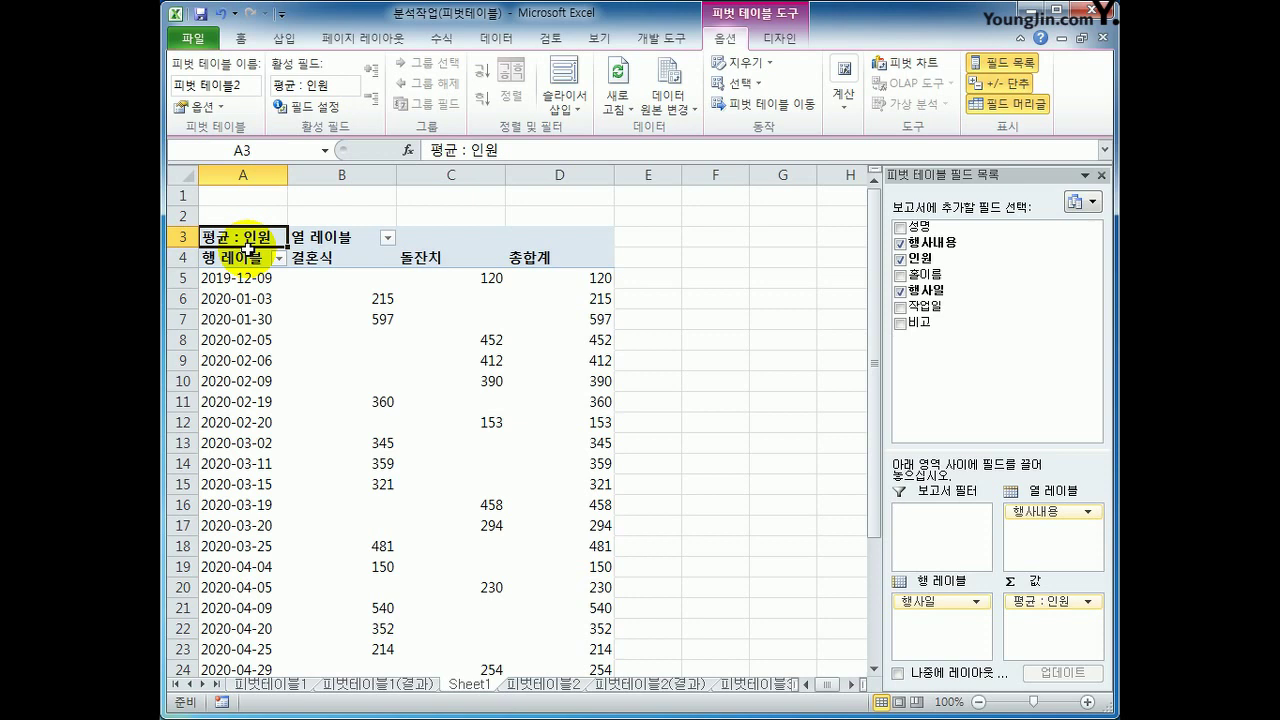
Show the 행사일 pivot table in outline form (개요 형식).
click(780, 40)
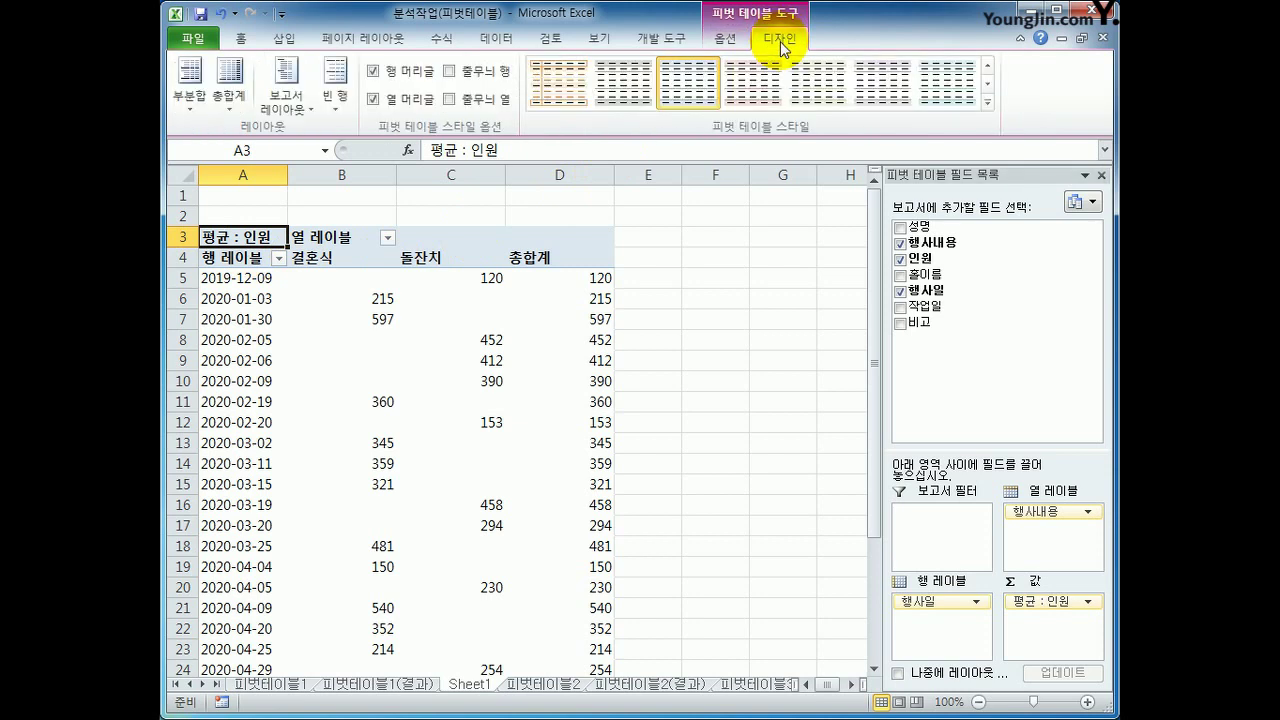
click(288, 107)
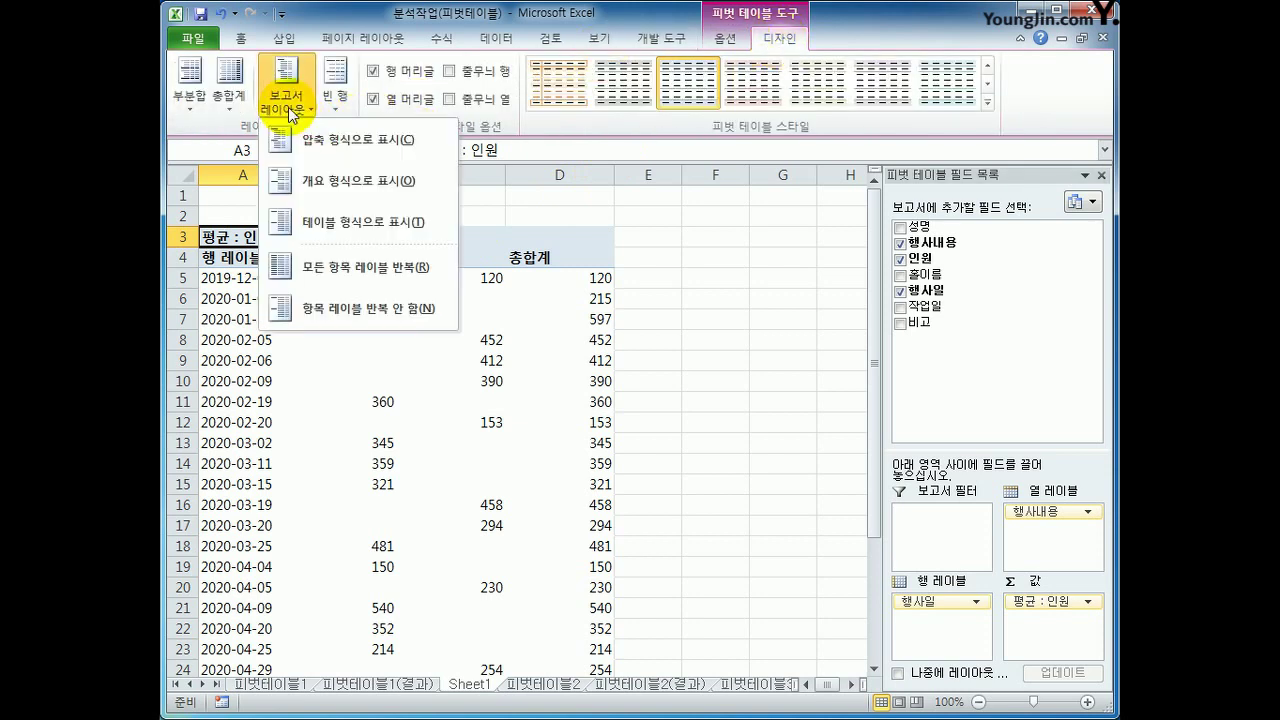
click(340, 180)
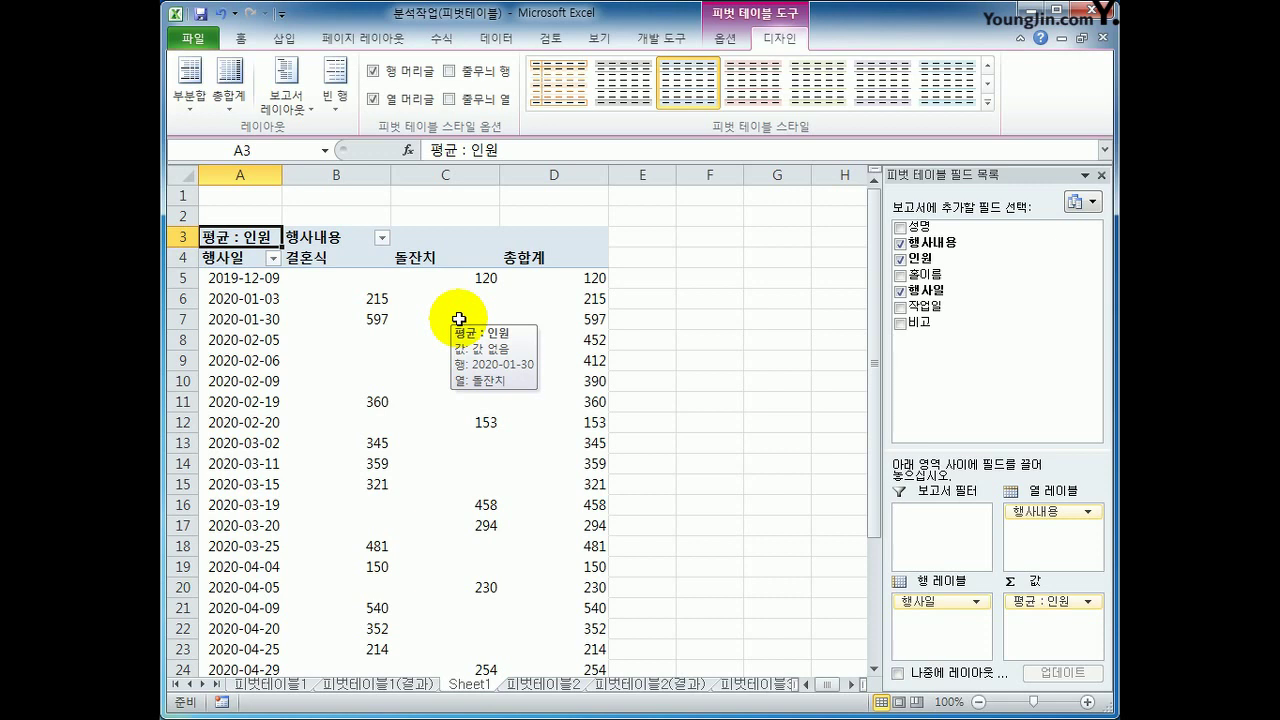
Group the 행사일 row labels of the Sheet1 pivot table by month (월).
click(230, 279)
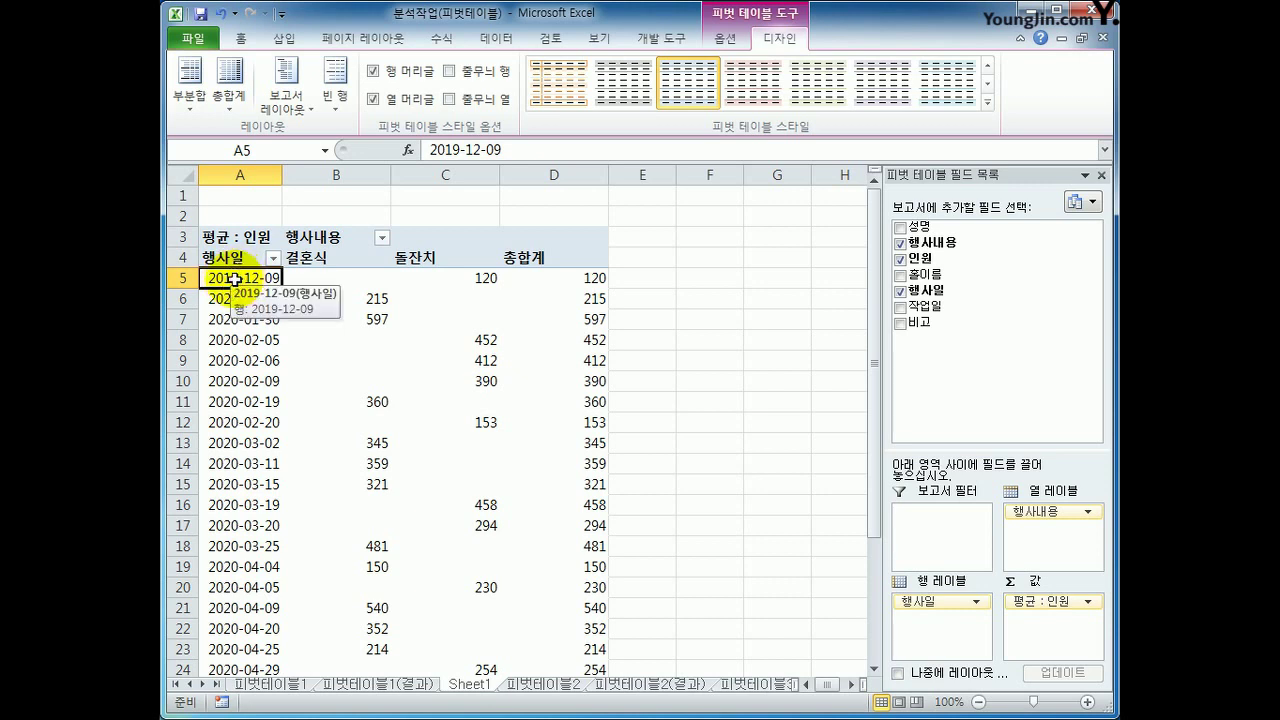
click(232, 257)
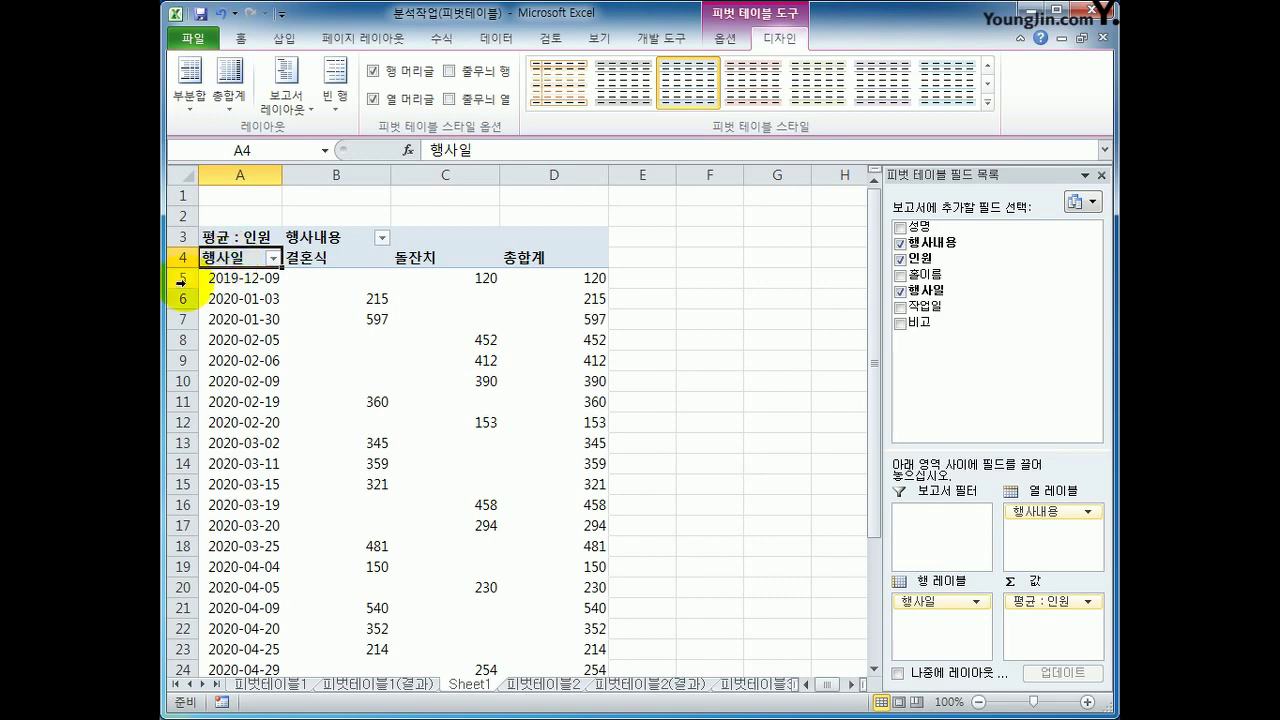
click(252, 298)
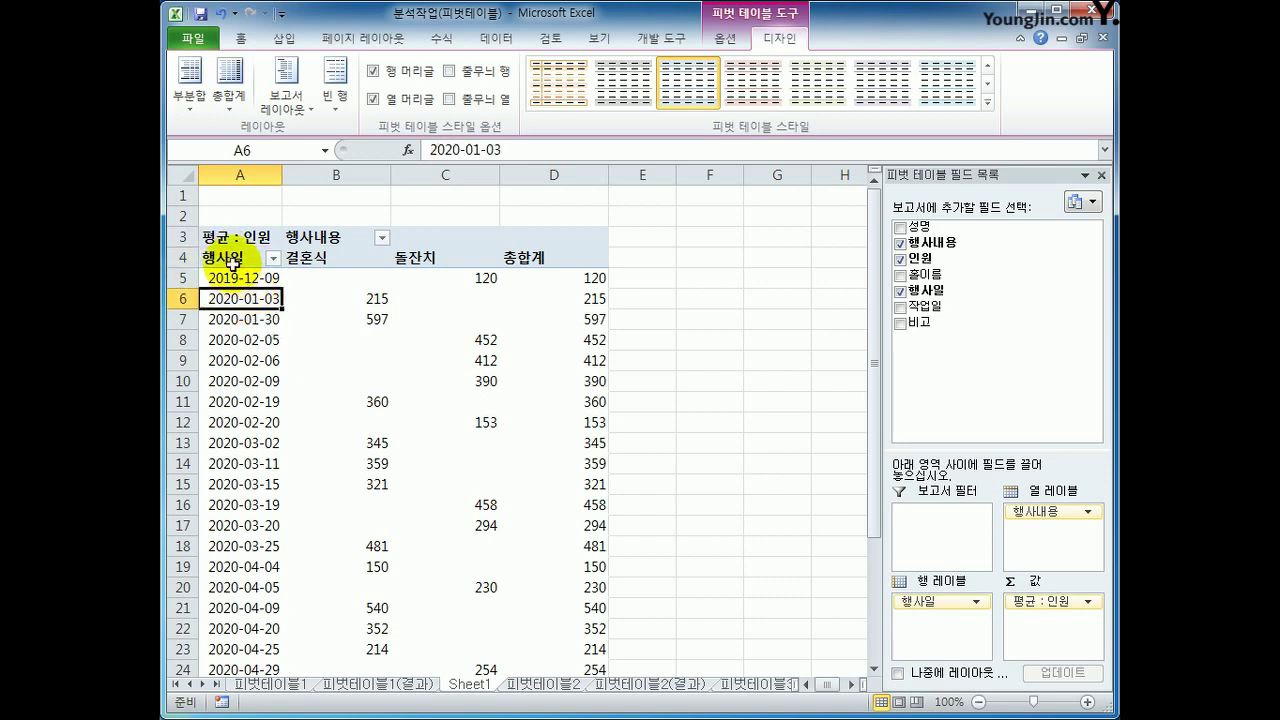
click(230, 258)
right_click(236, 260)
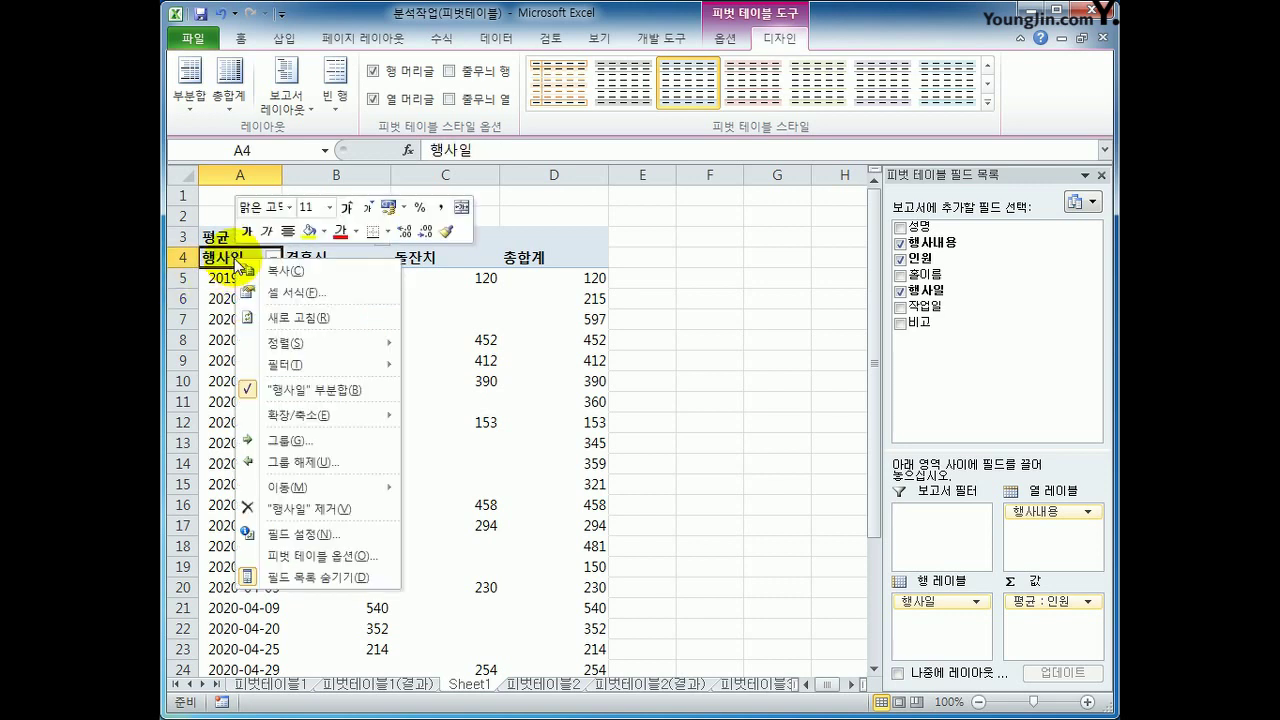
click(346, 440)
drag(350, 262, 741, 239)
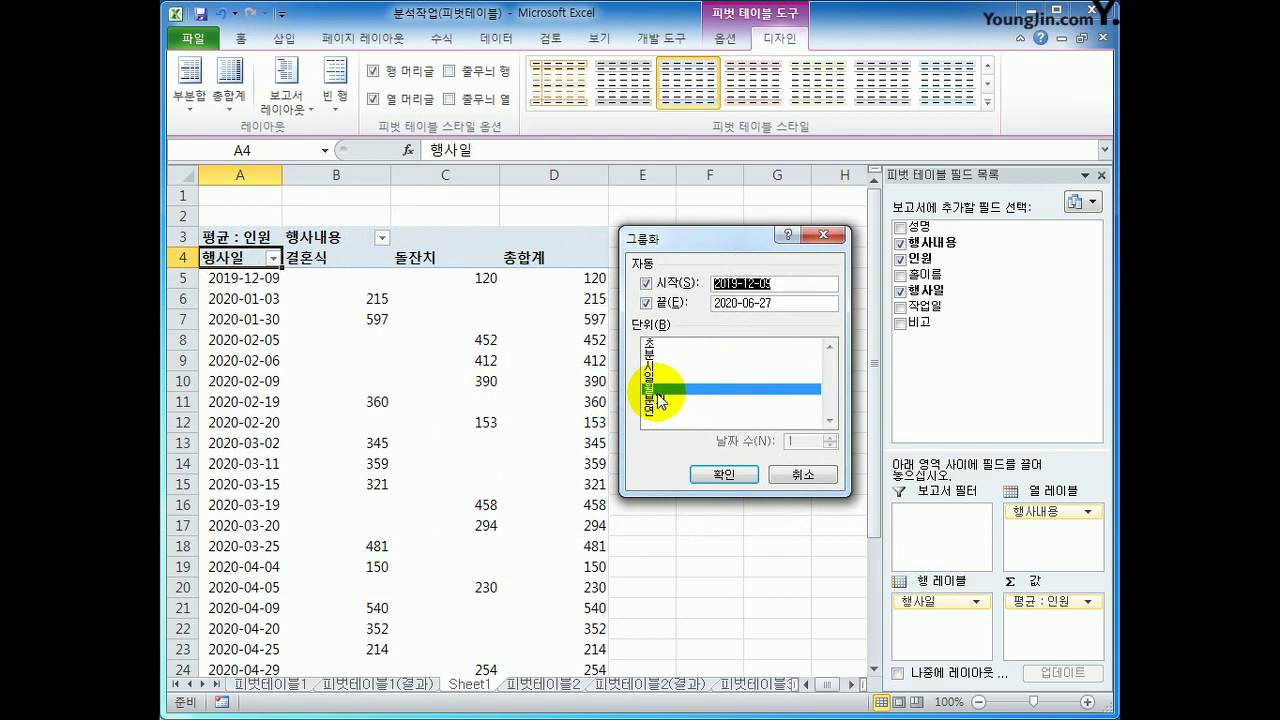
click(724, 474)
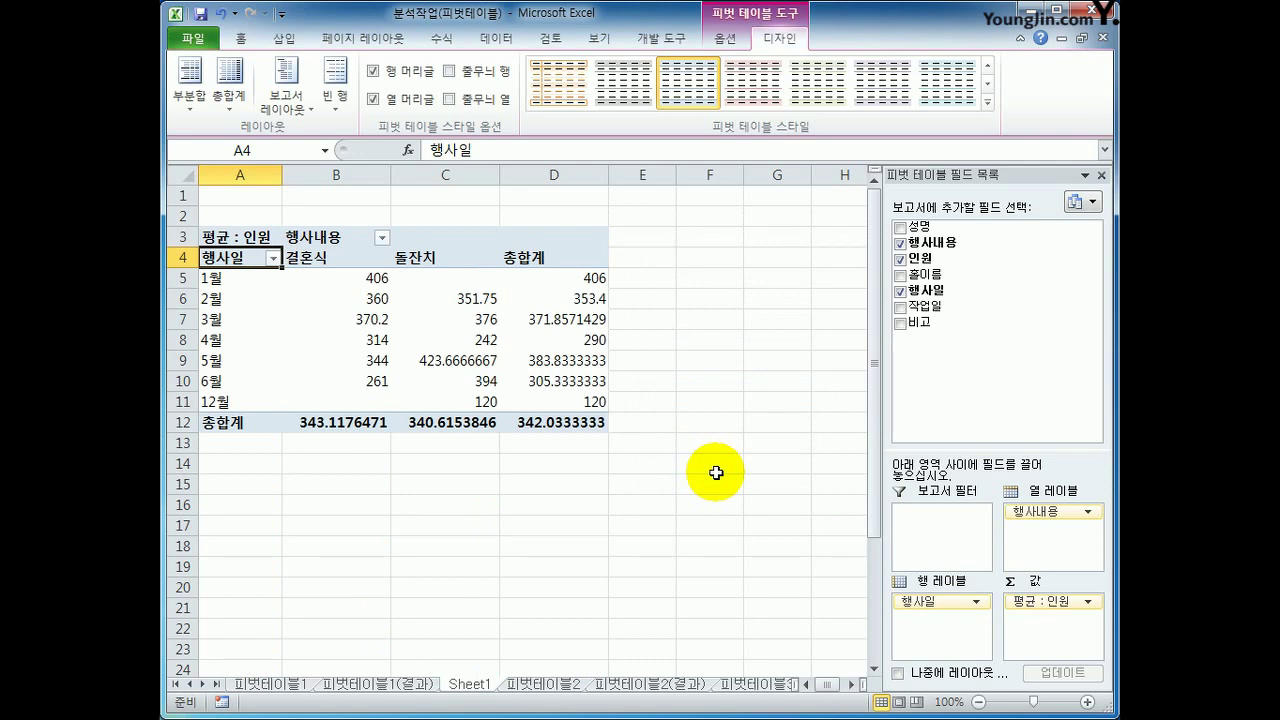
Delete Sheet1, the worksheet containing the 행사일 pivot table, after checking the 피벗테이블2 source sheet.
click(557, 683)
scroll(687, 592, up, 3)
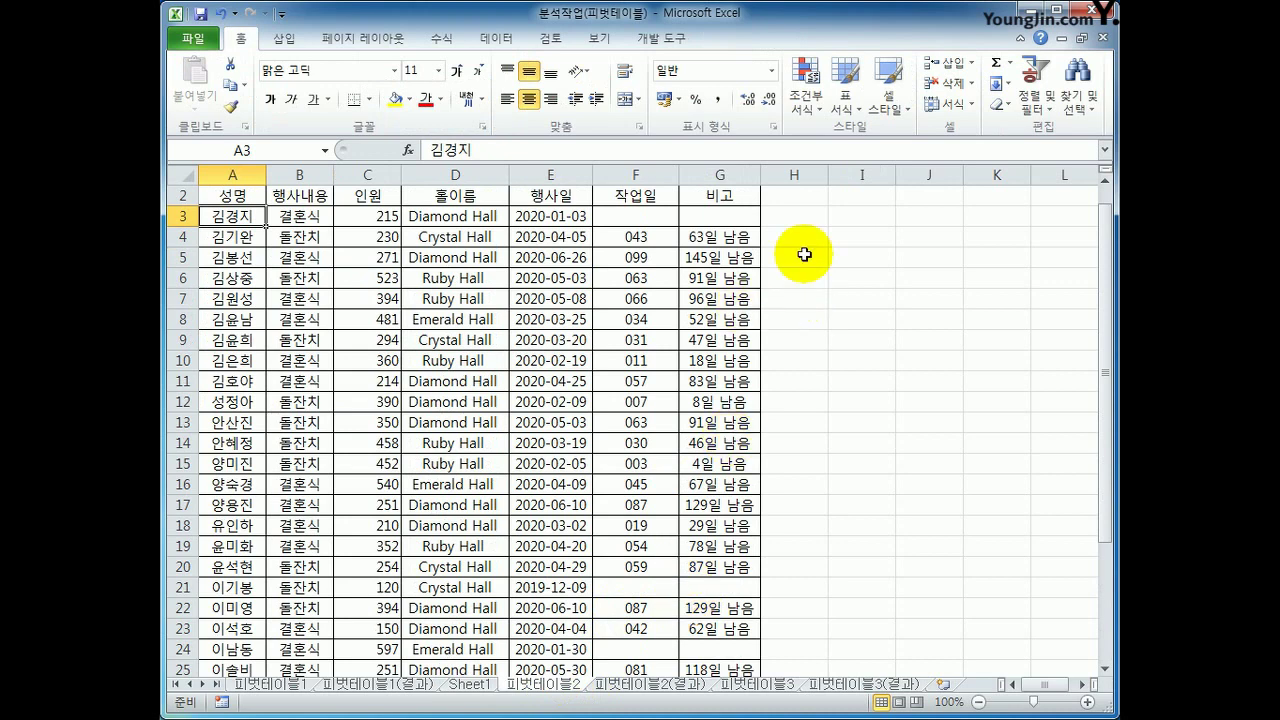
click(470, 685)
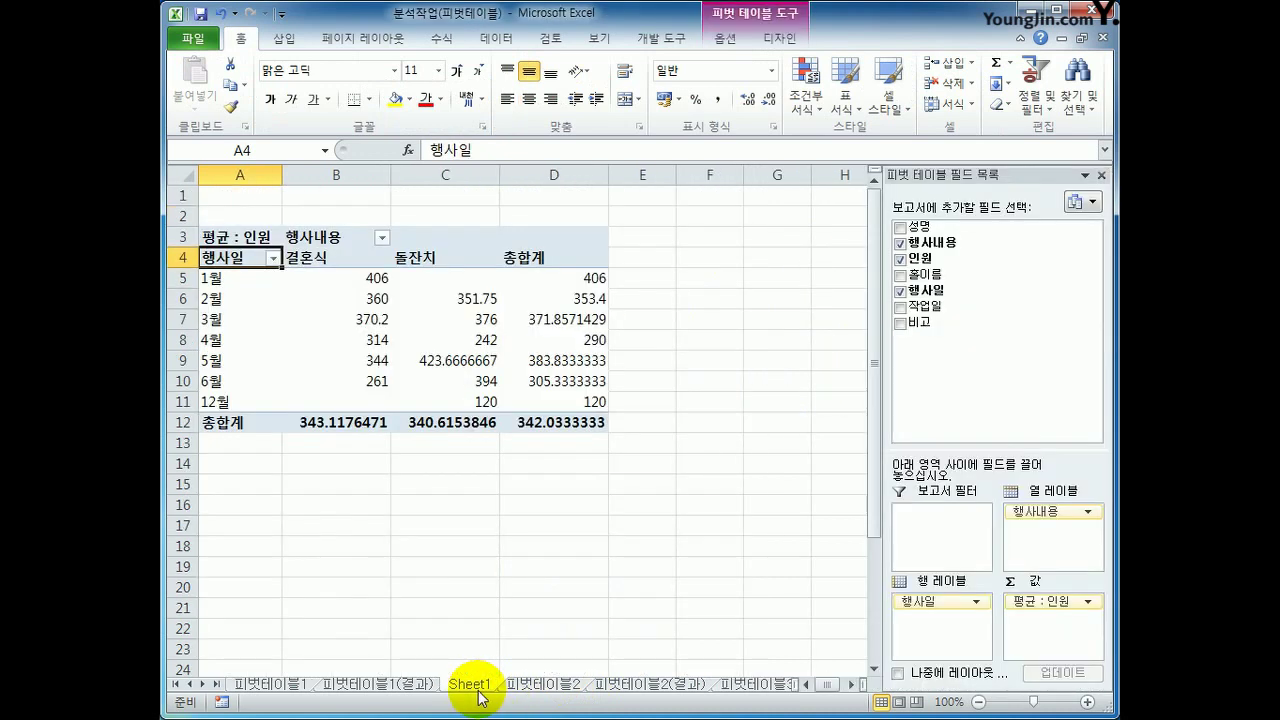
right_click(480, 687)
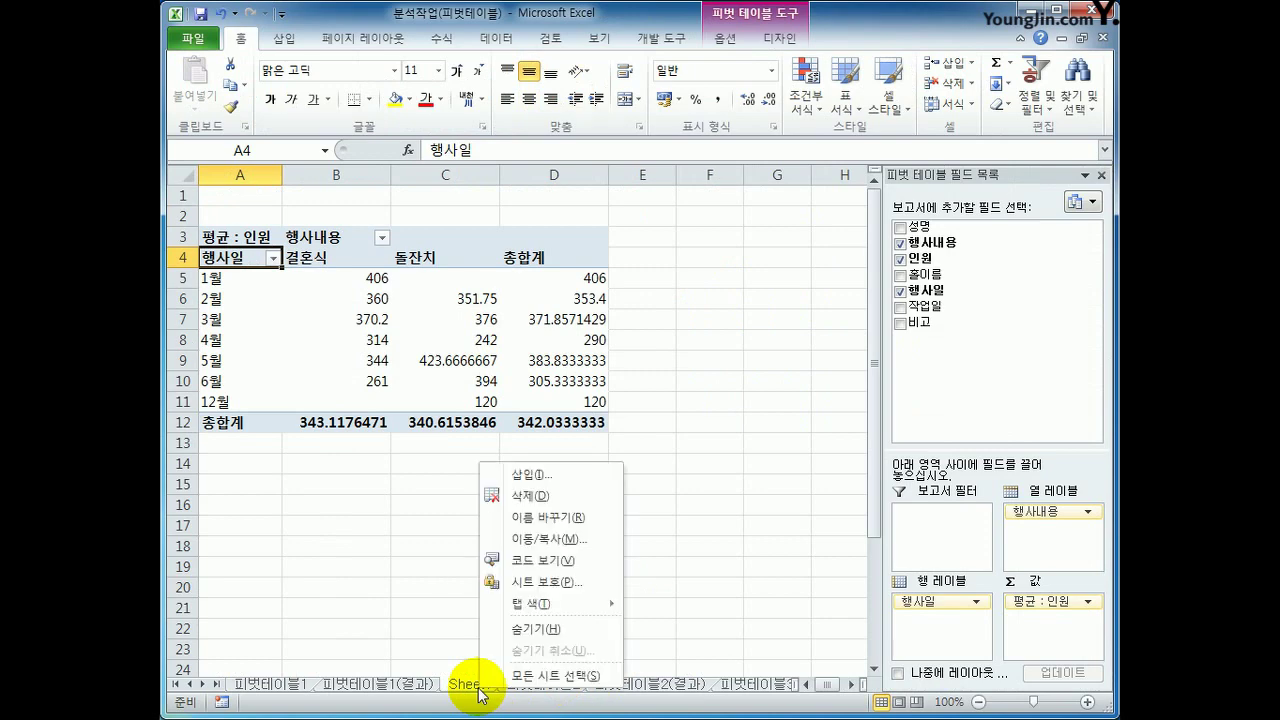
click(546, 497)
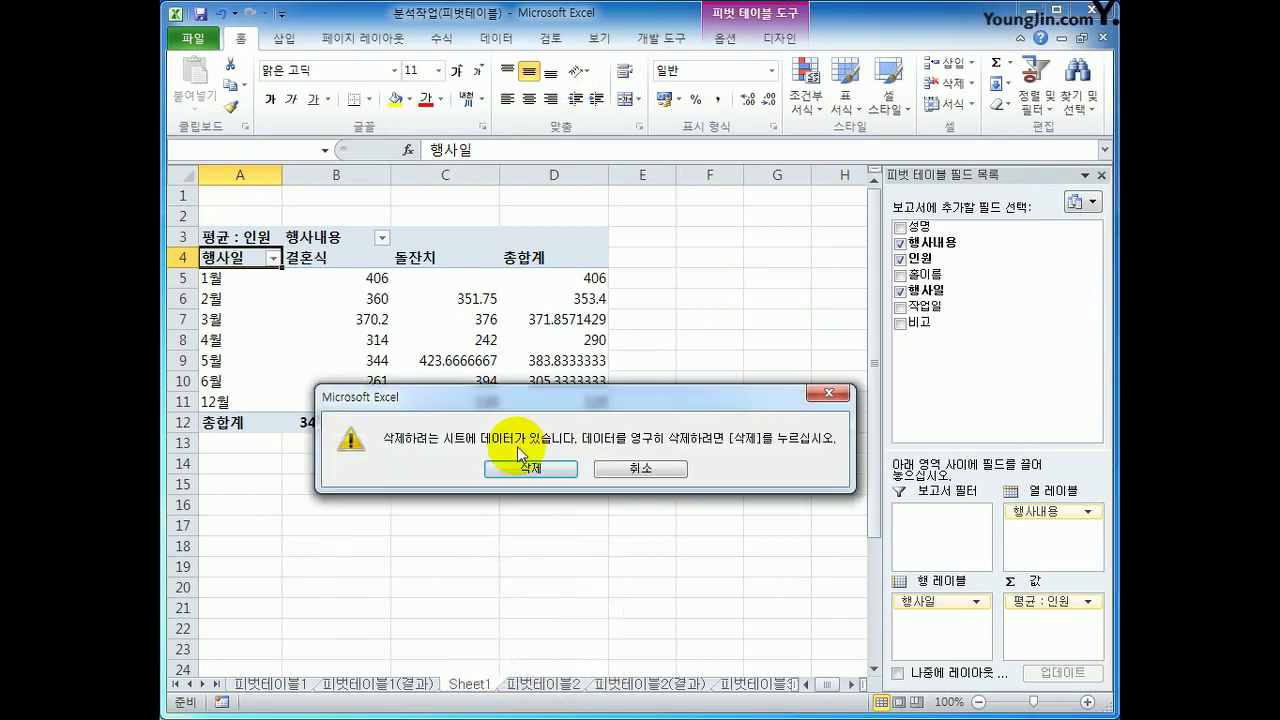
click(513, 476)
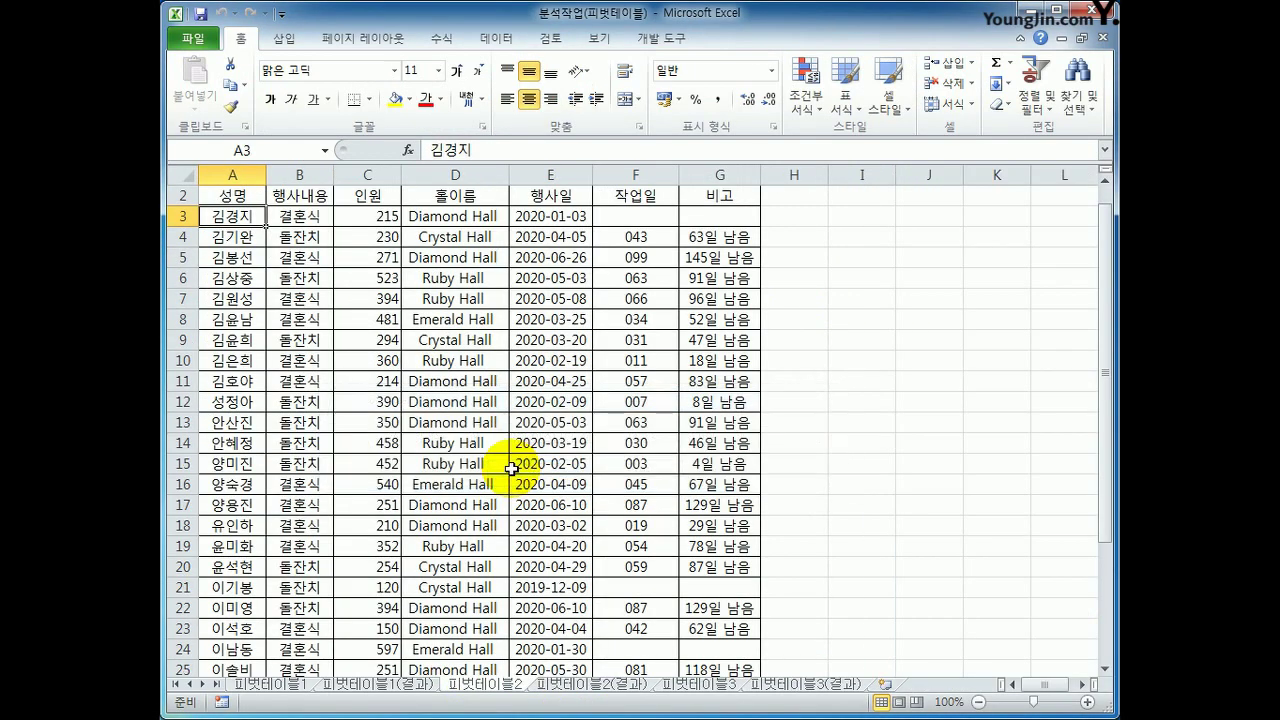
Insert a pivot table based on range A2:G32 of 피벗테이블2, placing it on the existing worksheet at cell I2.
scroll(301, 273, up, 1)
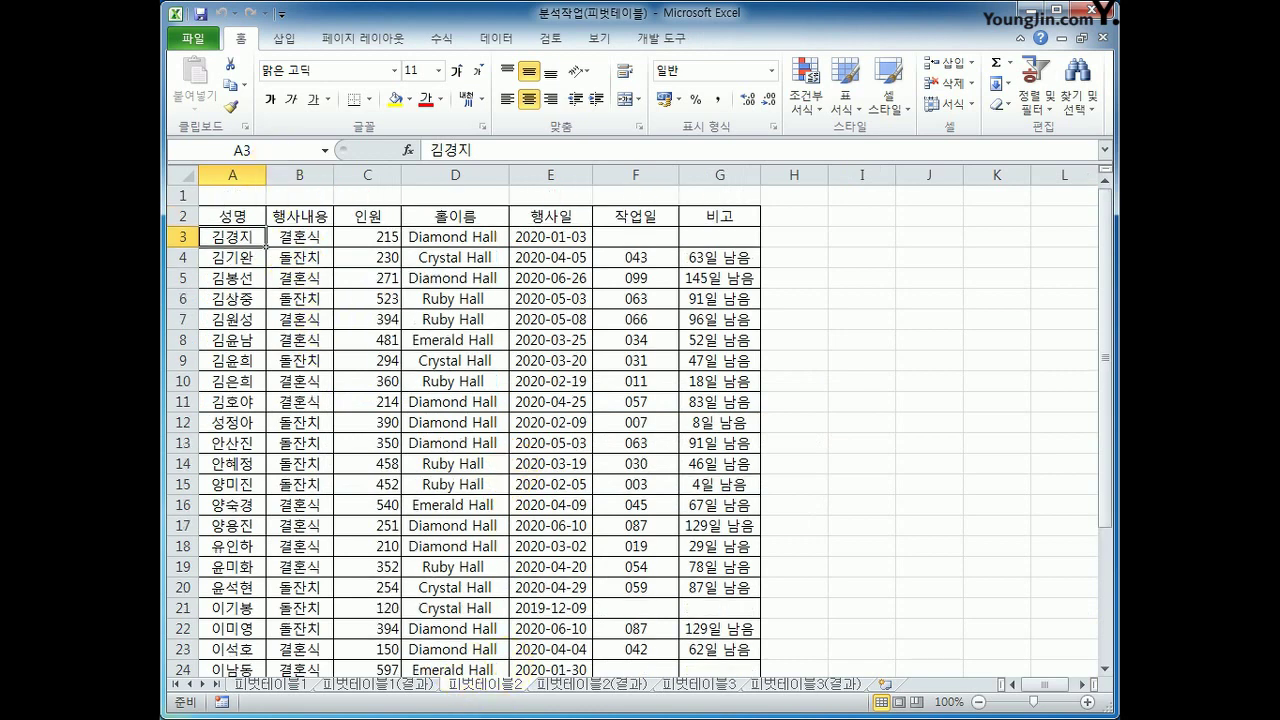
click(239, 218)
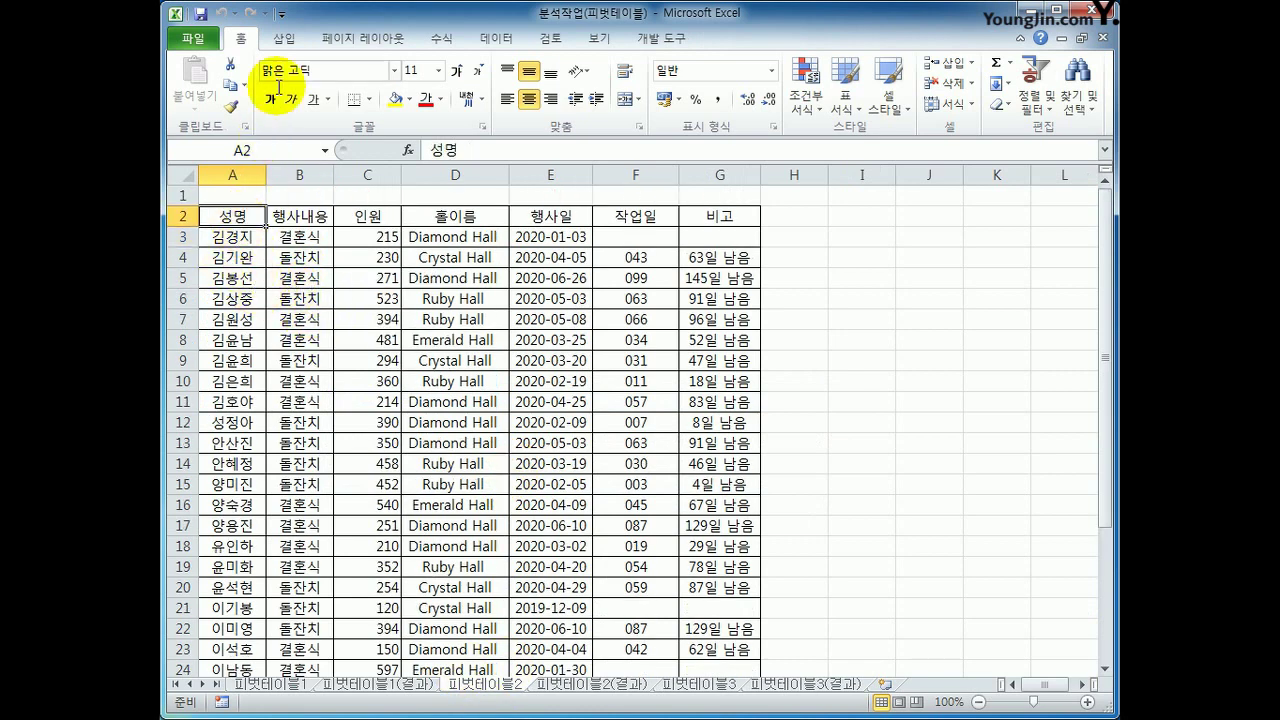
click(284, 38)
click(192, 74)
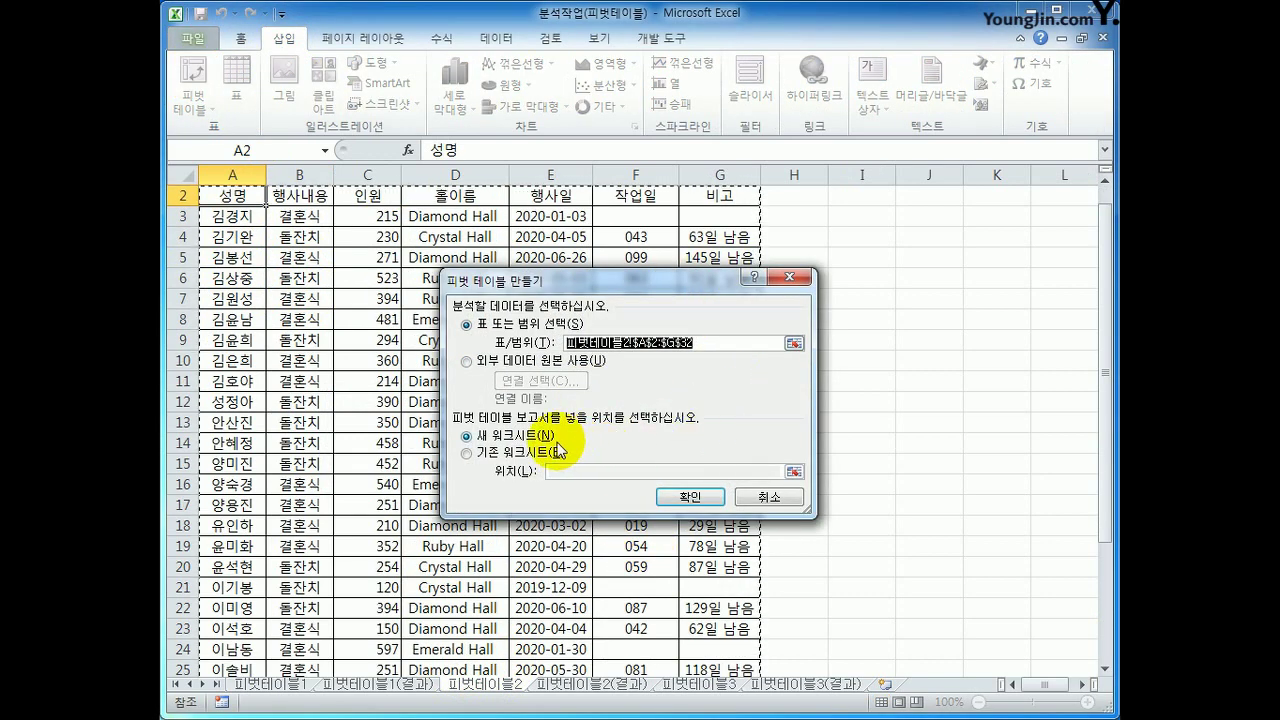
click(482, 453)
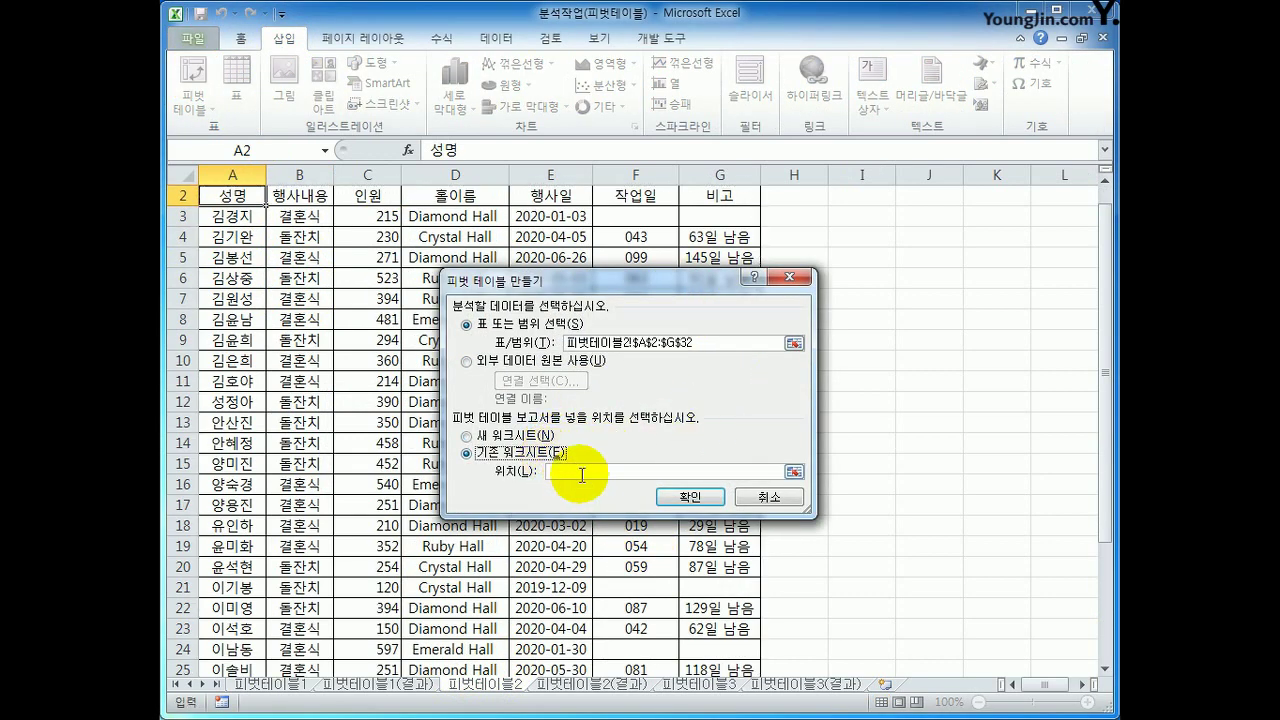
click(575, 473)
scroll(946, 448, up, 1)
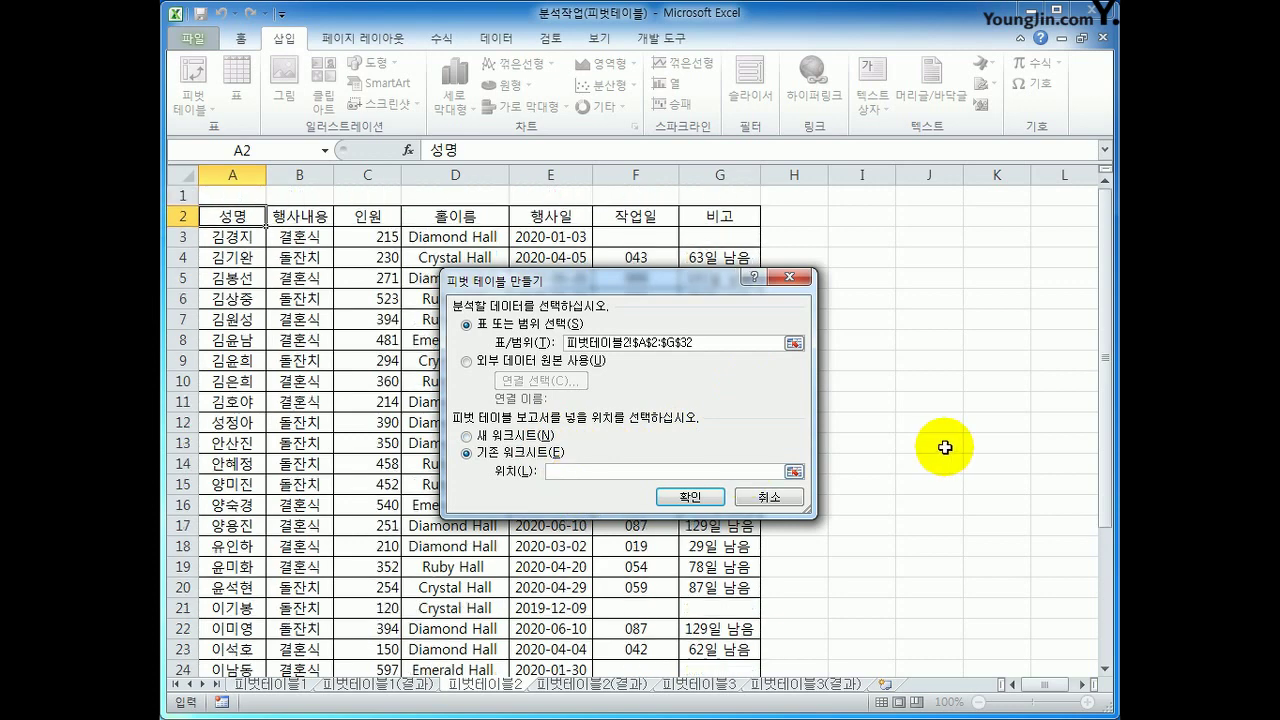
click(851, 218)
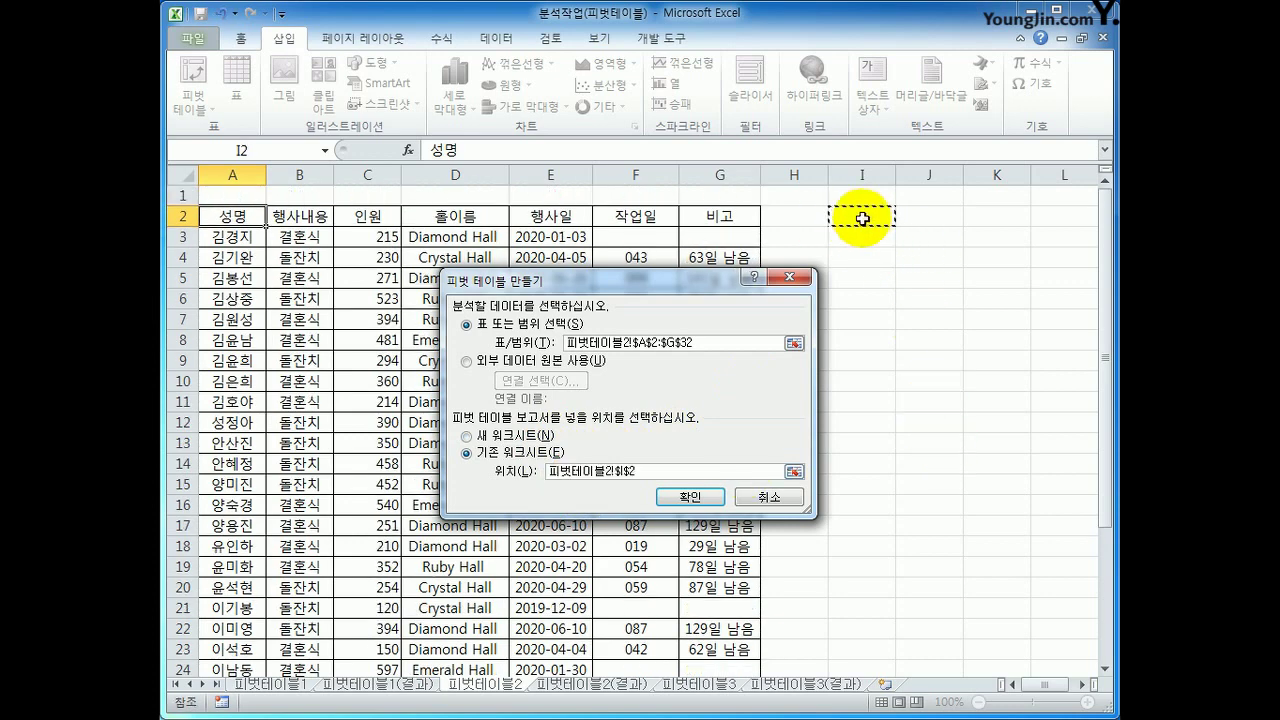
click(692, 496)
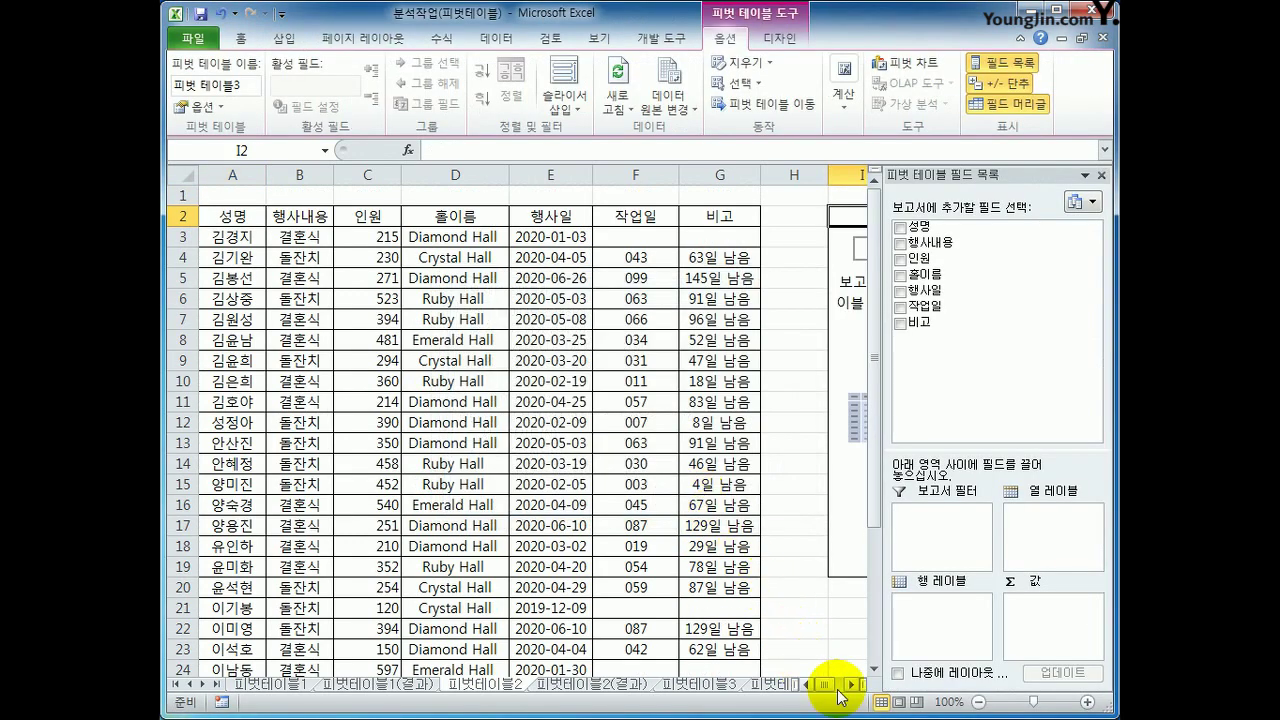
Lay out the pivot table at I2 with 행사일 as row labels, 행사내용 as column labels and 인원 as values.
click(850, 684)
click(850, 684)
click(850, 684)
click(850, 684)
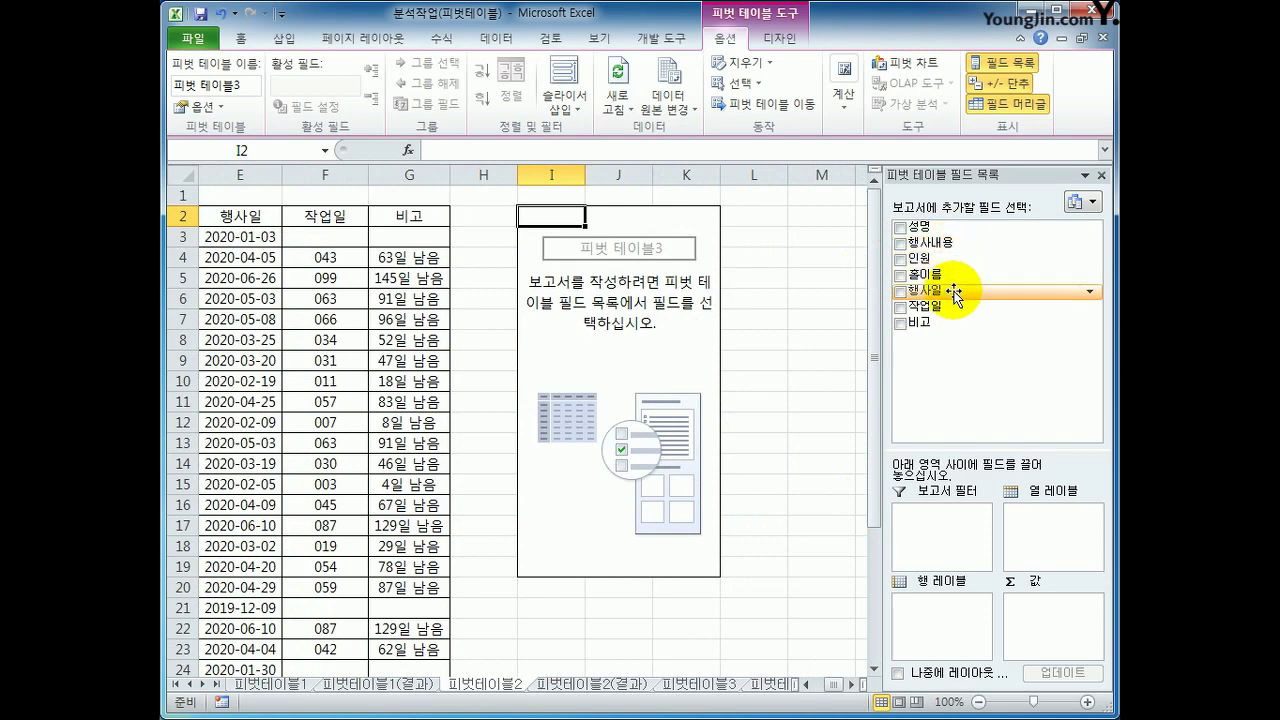
drag(957, 290, 957, 605)
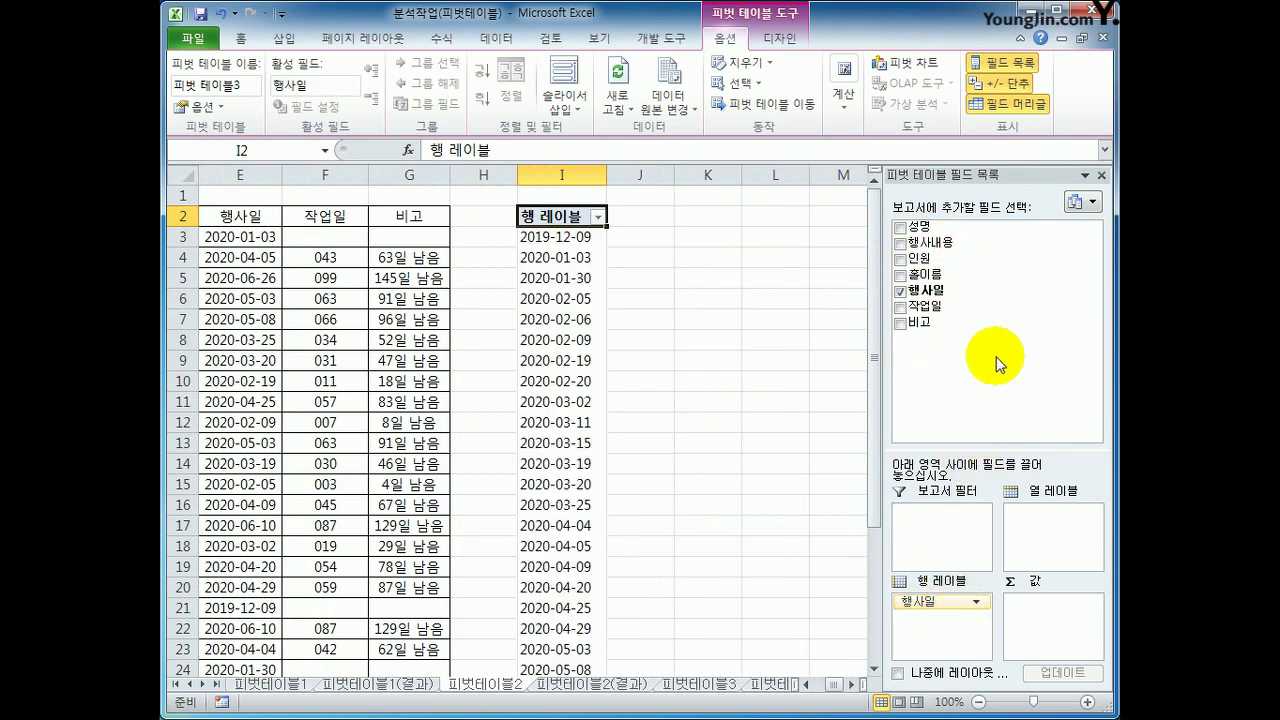
drag(942, 248, 1050, 522)
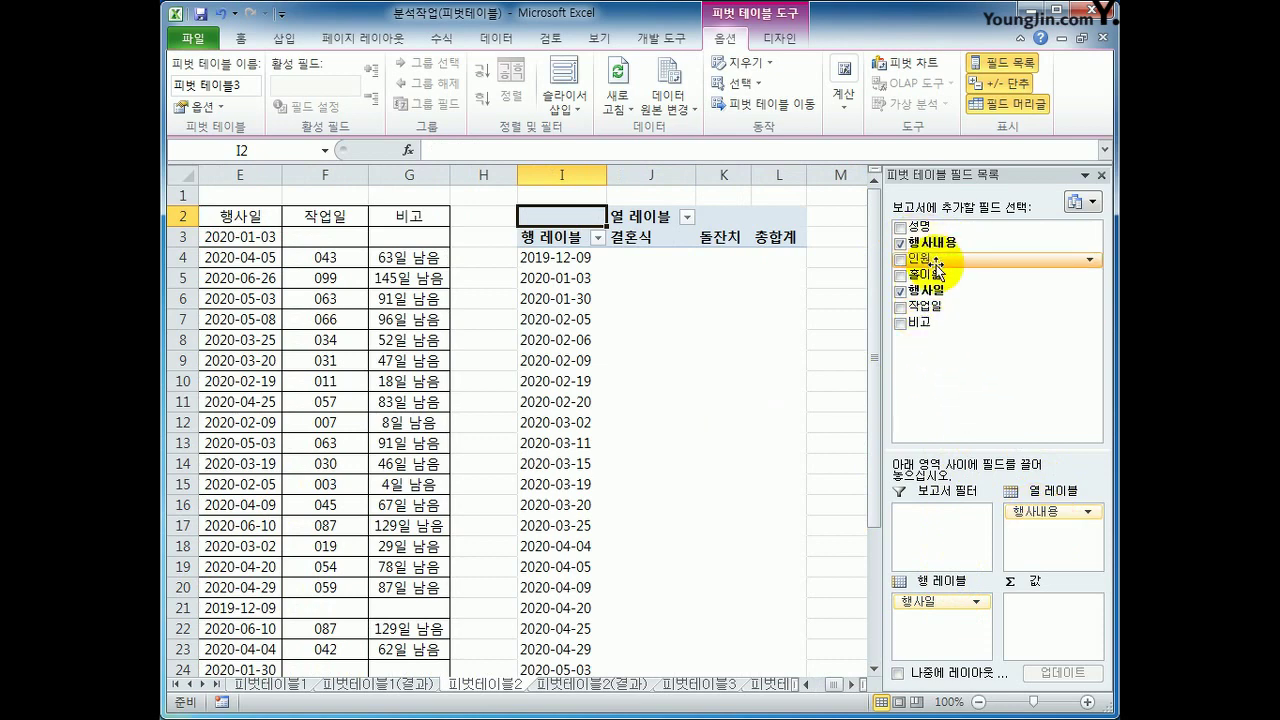
drag(922, 258, 1110, 600)
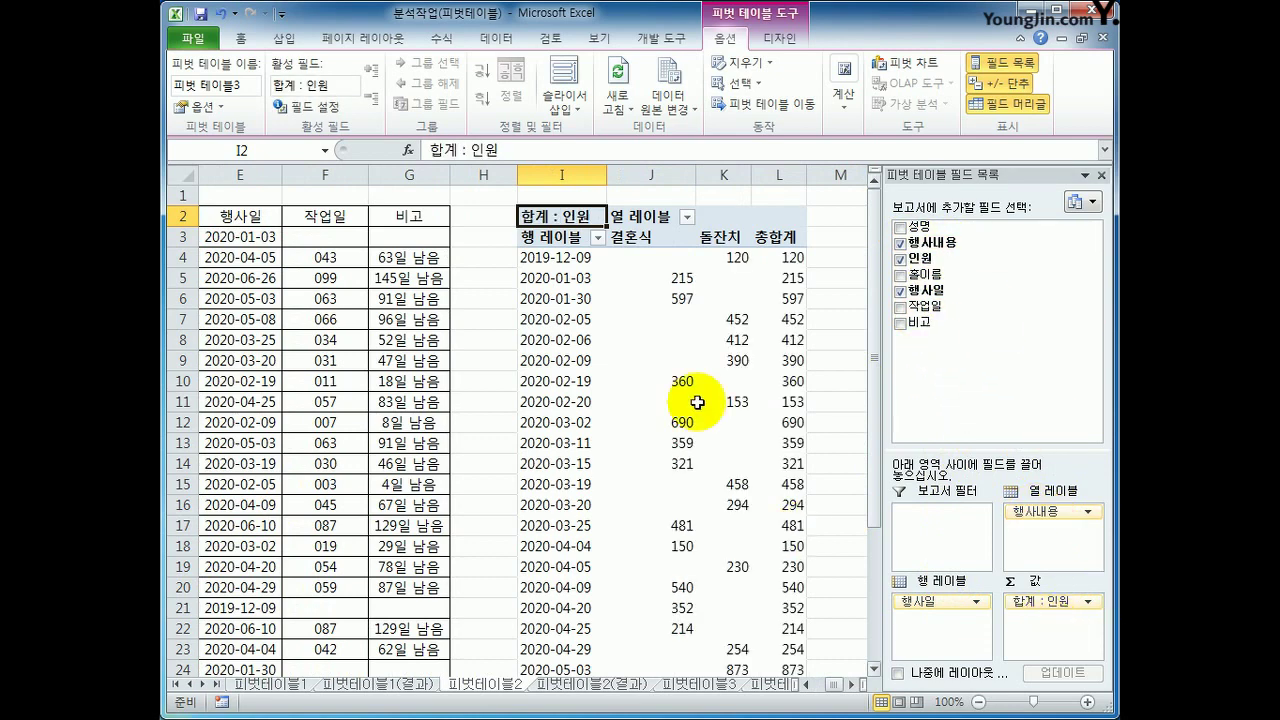
Summarize the 인원 values of the pivot table at I2 by average (평균).
right_click(555, 218)
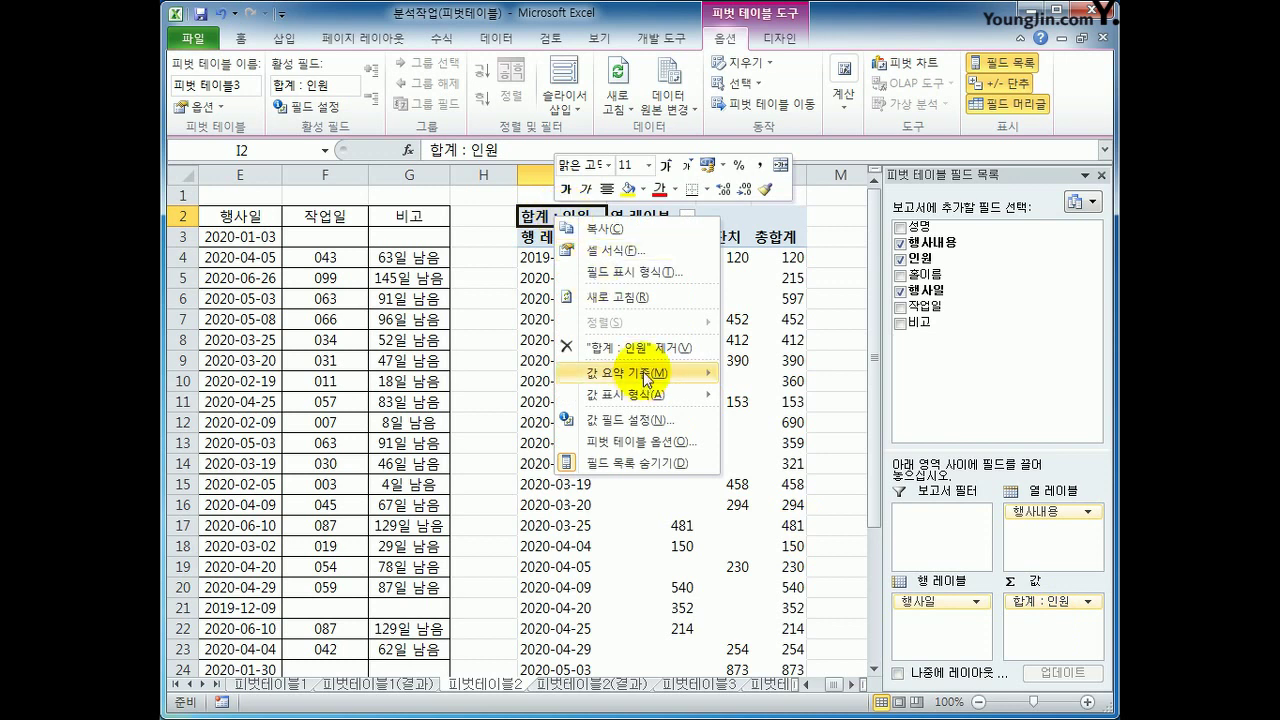
mouse_move(650, 373)
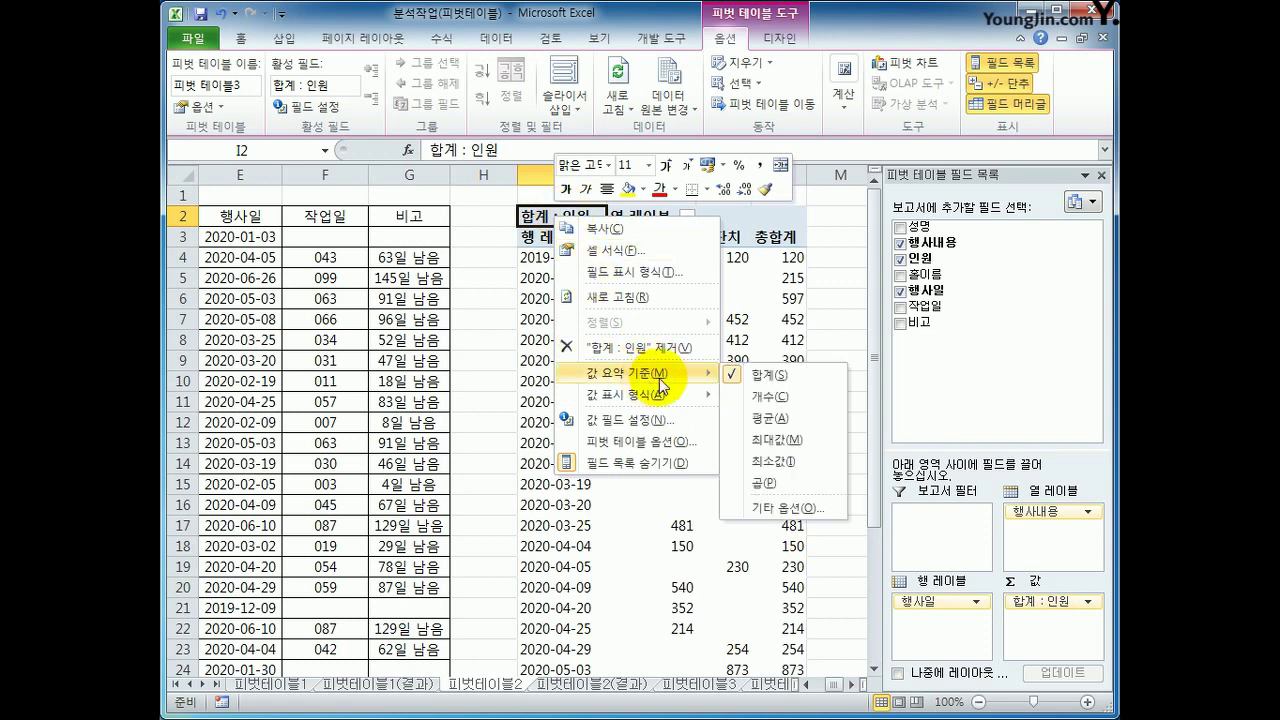
click(785, 419)
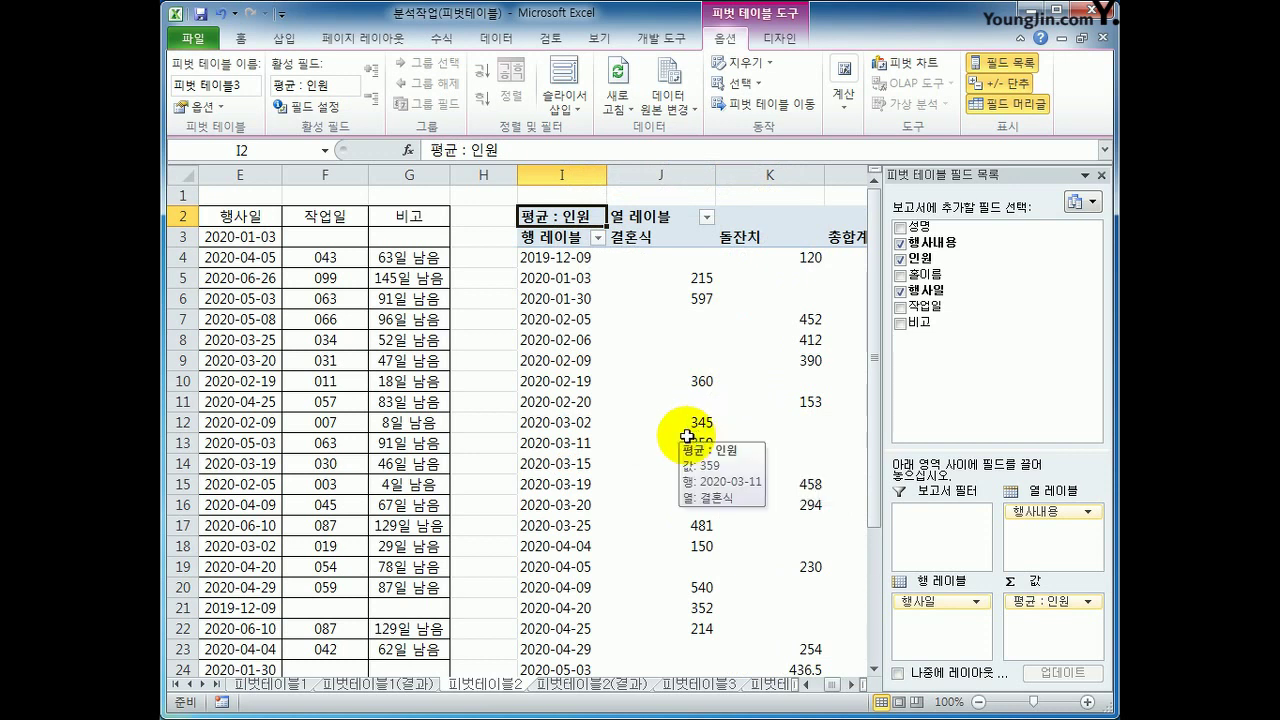
Show the pivot table at I2 in outline form (개요 형식).
click(768, 39)
click(291, 98)
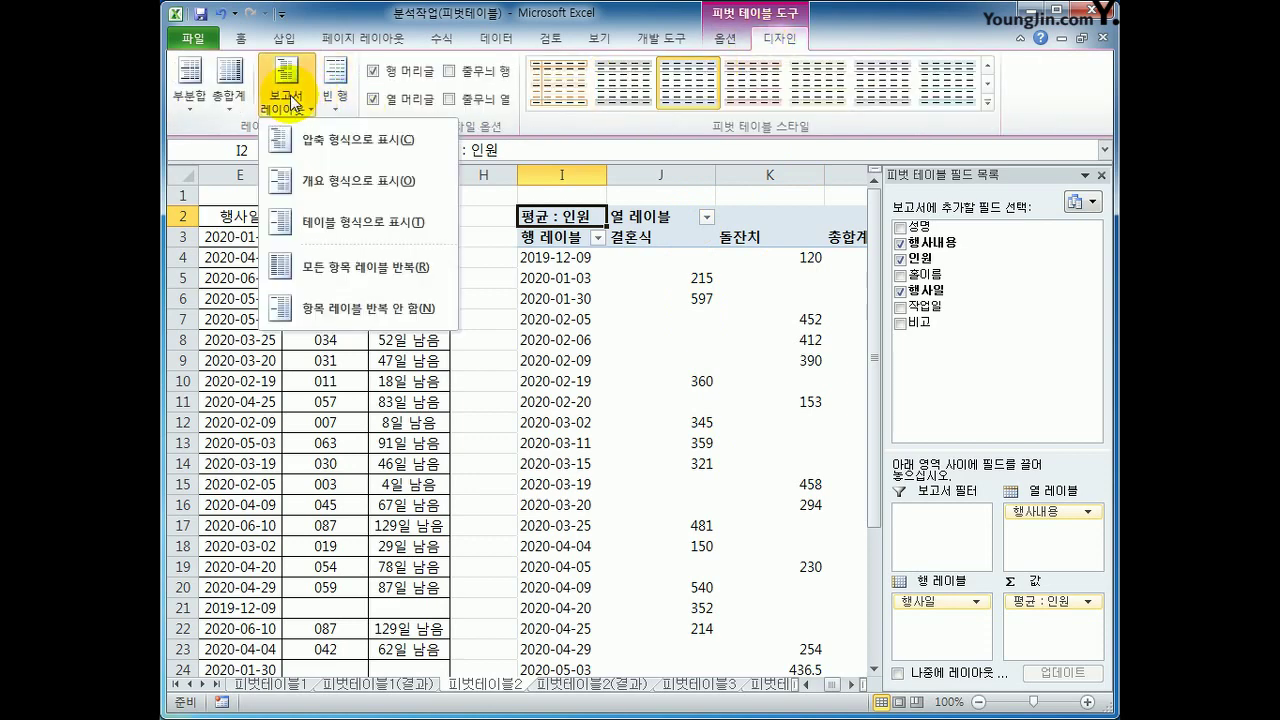
click(335, 180)
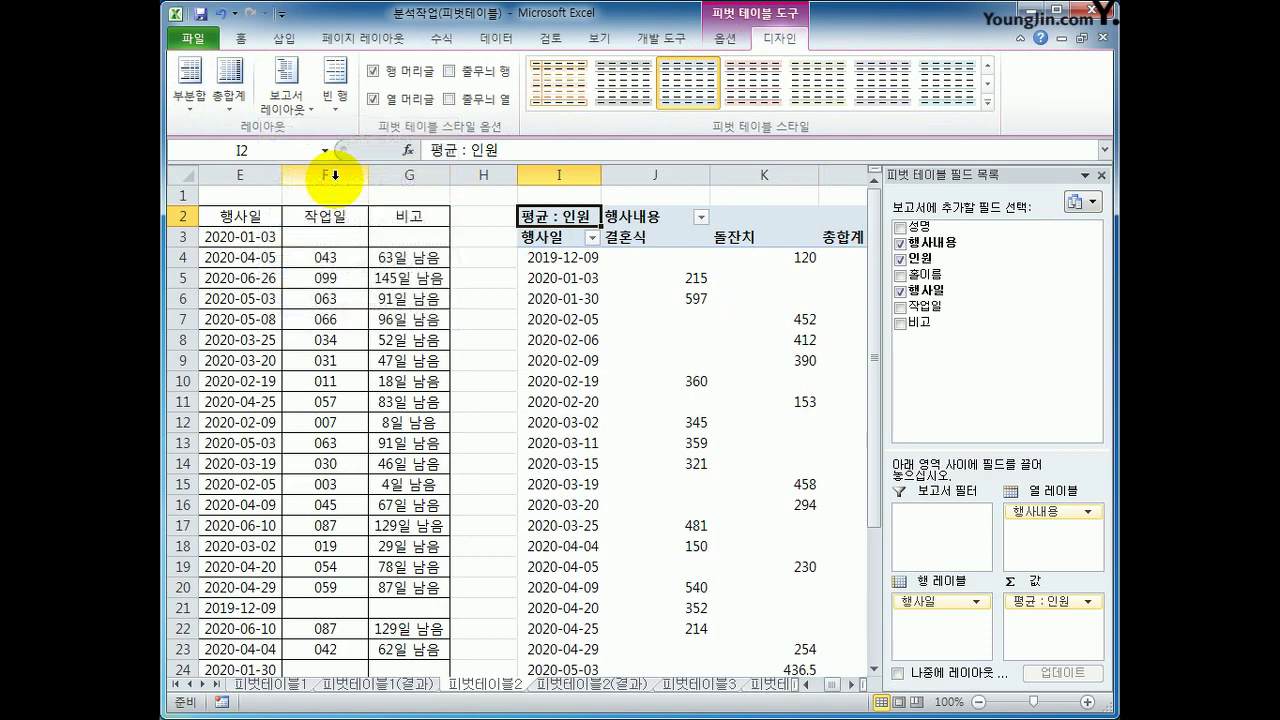
Group the 행사일 dates in the pivot table on 피벗테이블2 by month (월).
click(550, 238)
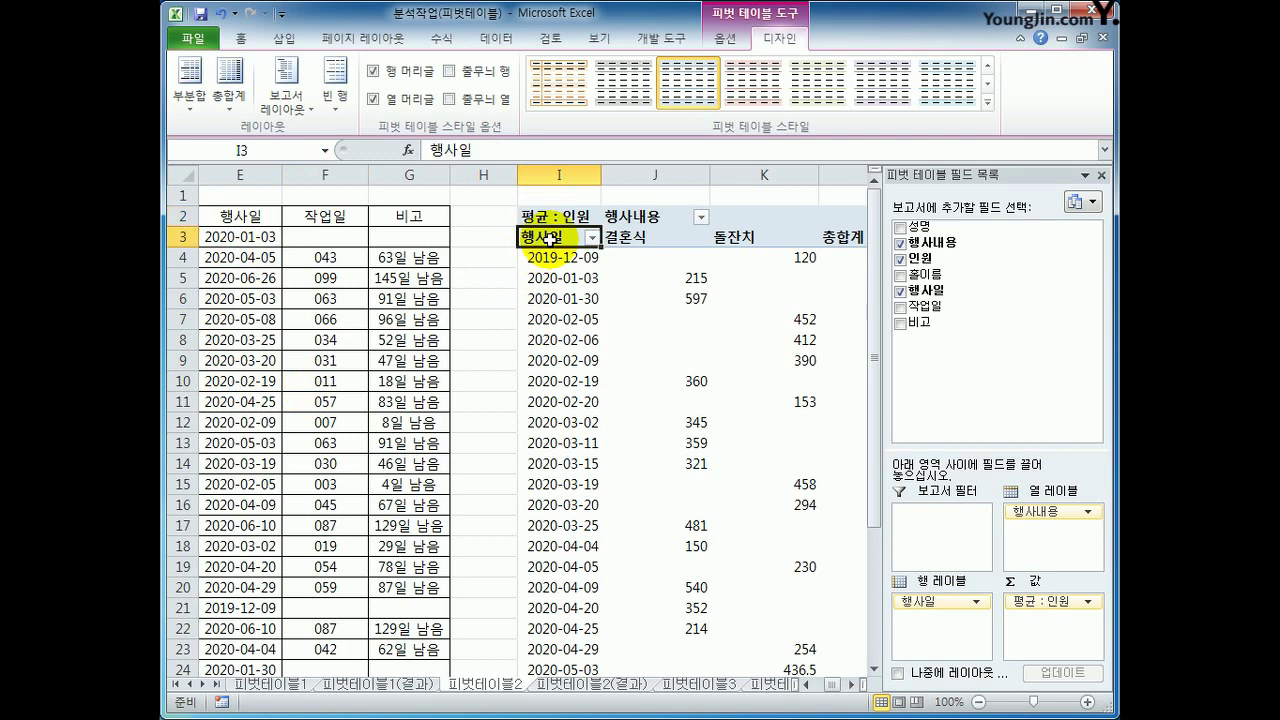
click(550, 258)
click(550, 278)
click(548, 240)
right_click(548, 238)
click(632, 421)
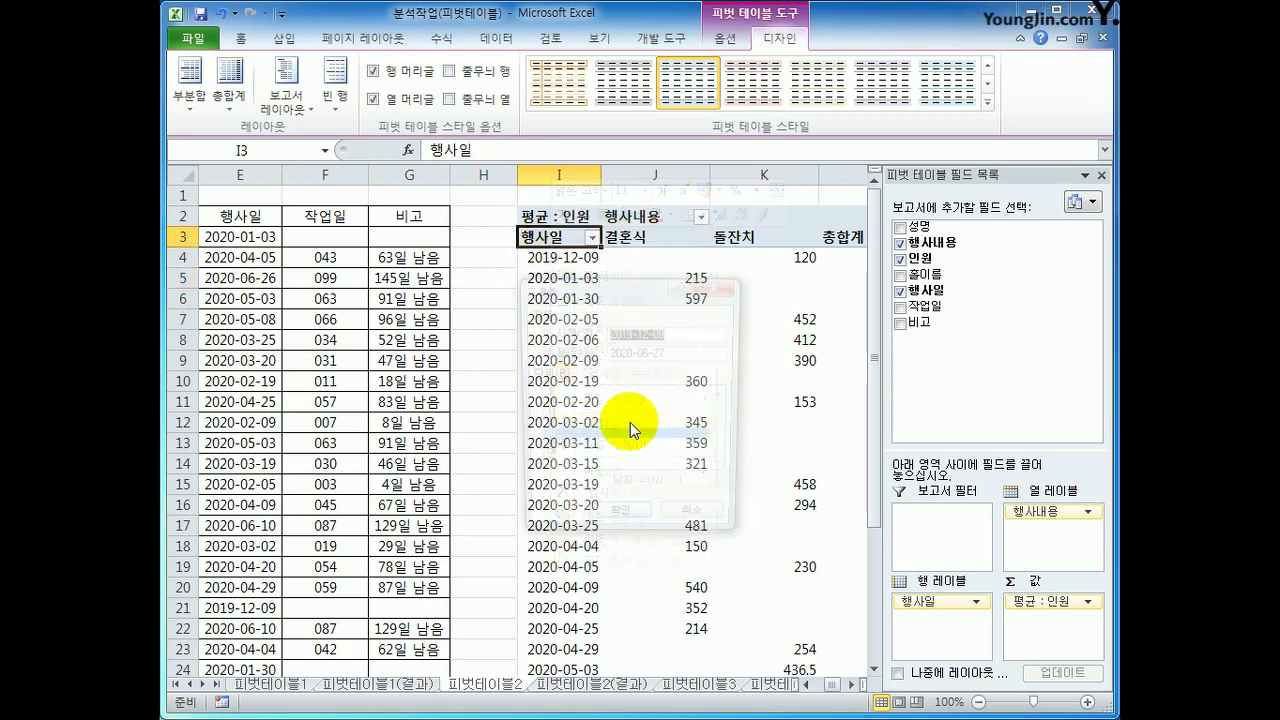
click(620, 524)
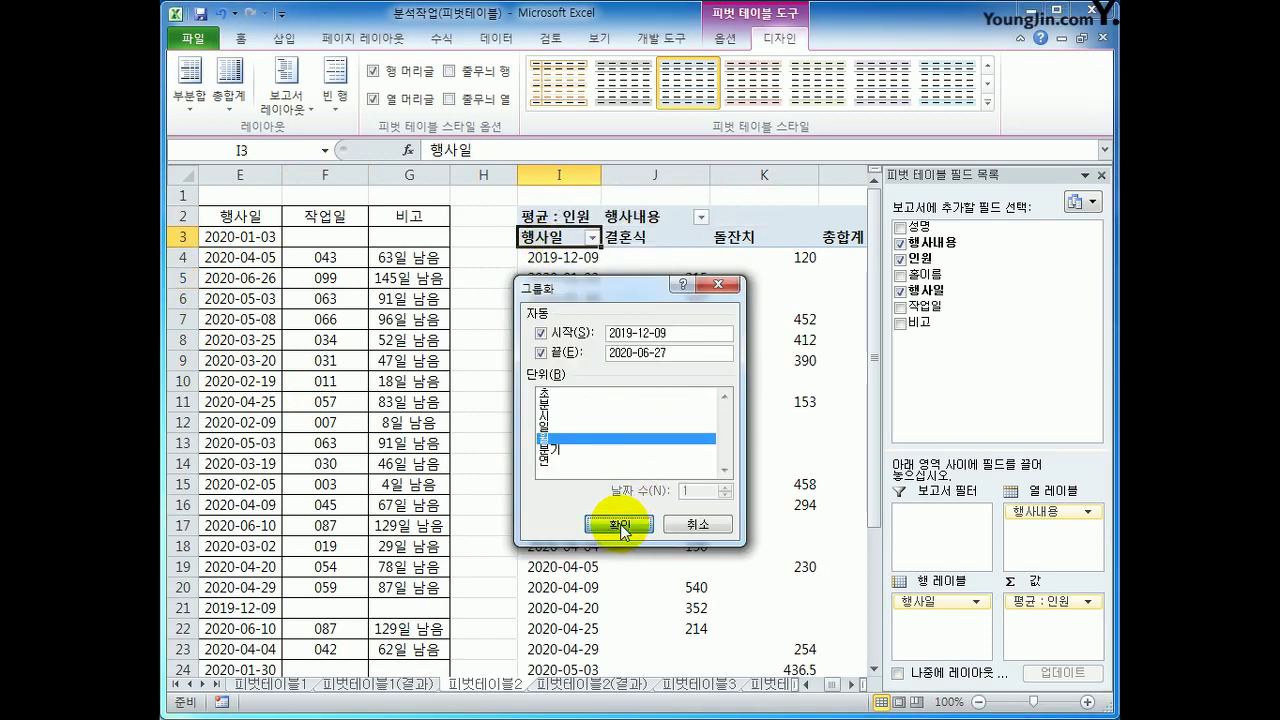
click(712, 546)
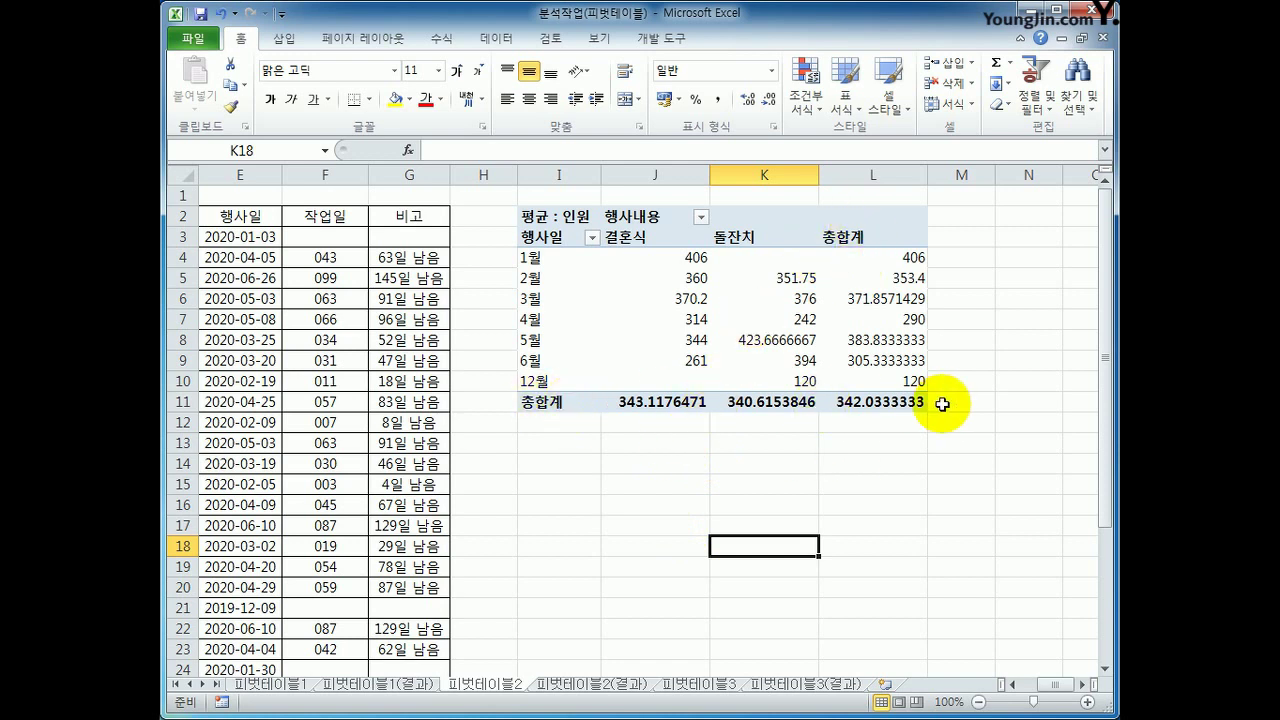
Turn off the column grand totals (열 총합계 표시) in the options of the pivot table on 피벗테이블2.
mouse_move(632, 277)
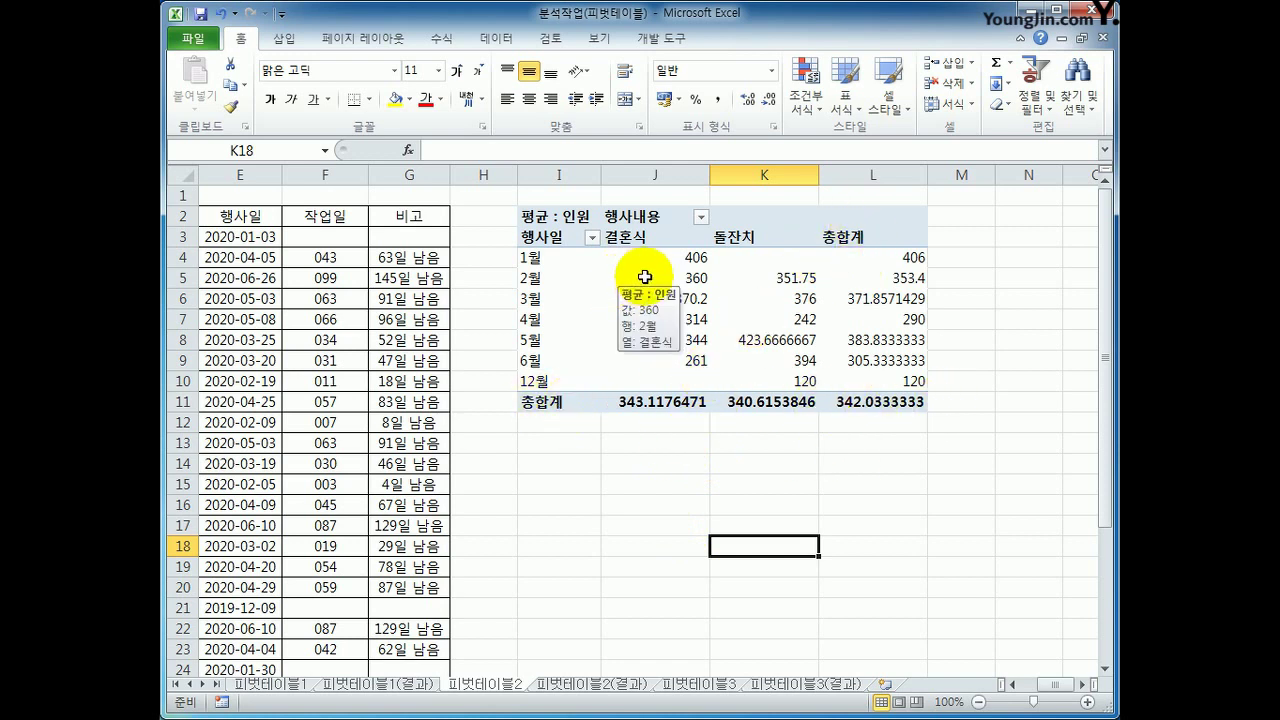
click(622, 255)
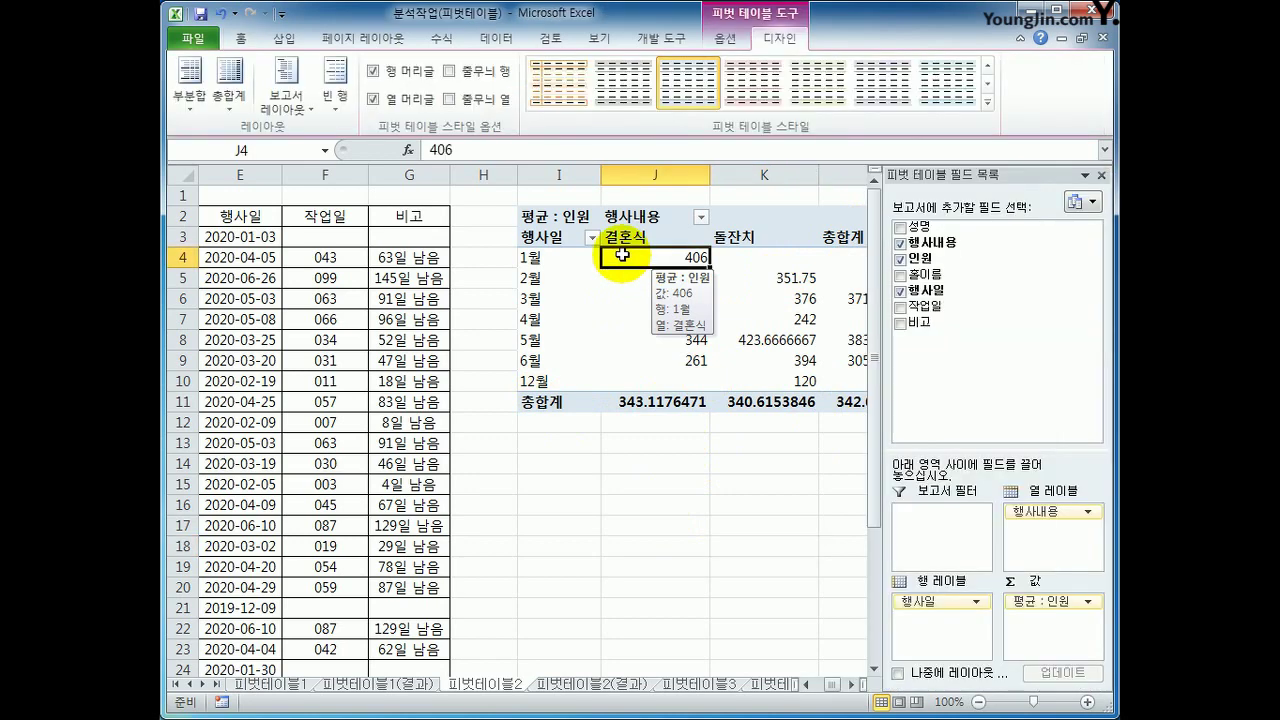
right_click(627, 259)
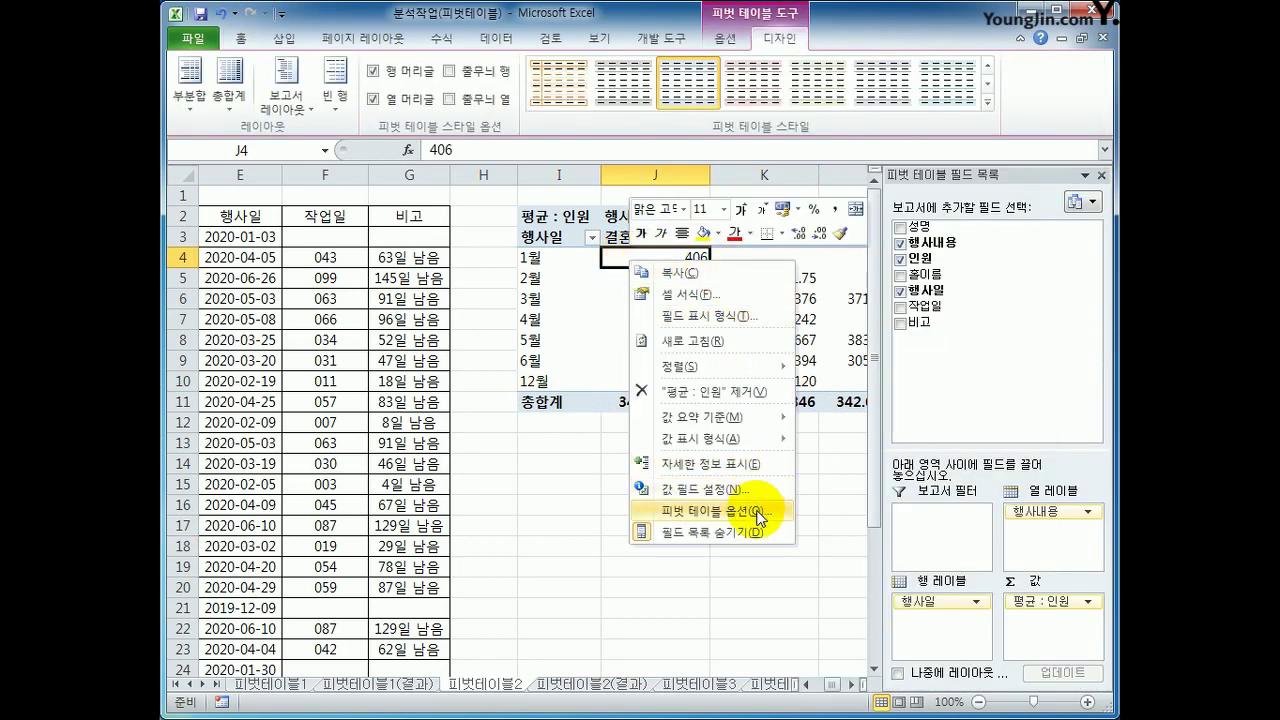
click(712, 510)
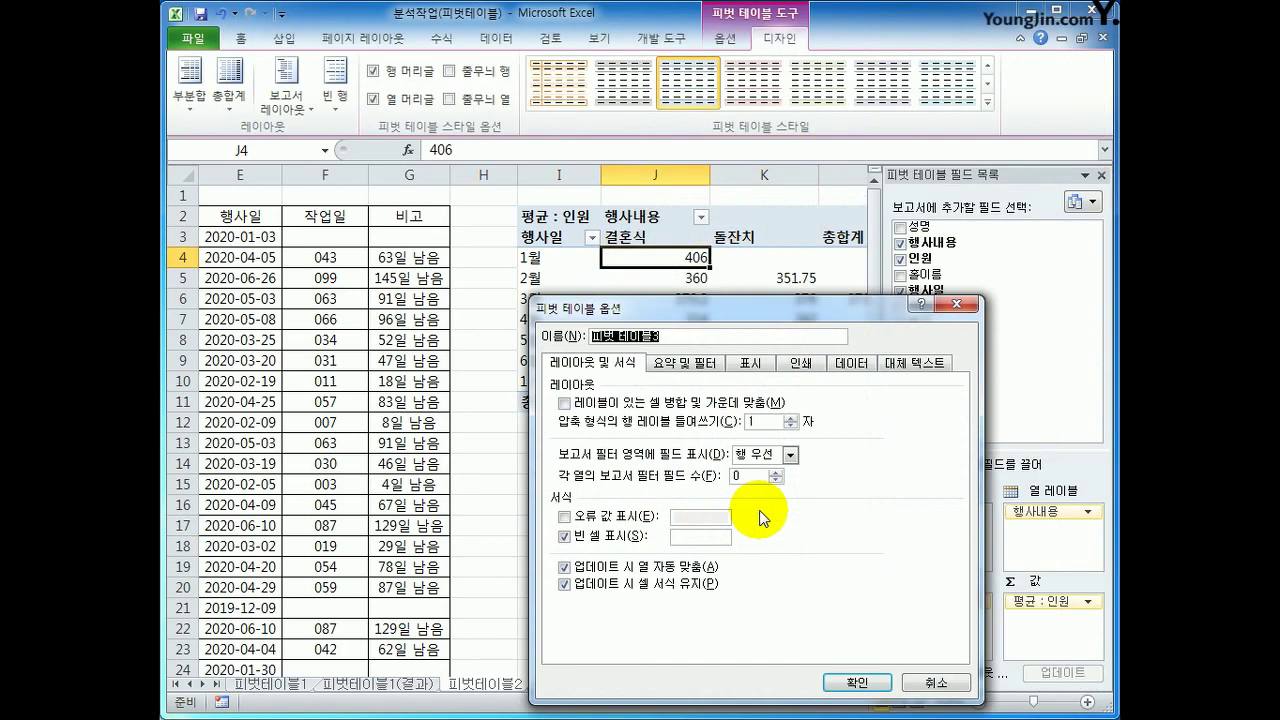
click(707, 364)
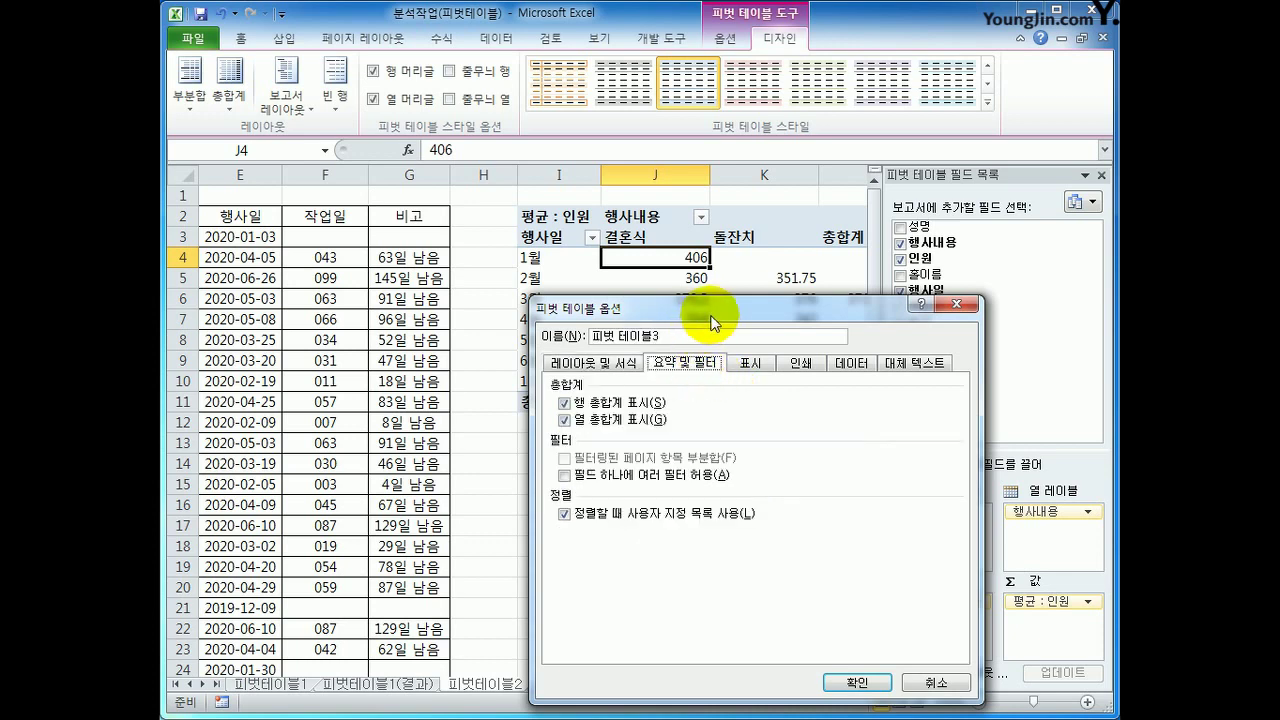
drag(712, 323, 837, 225)
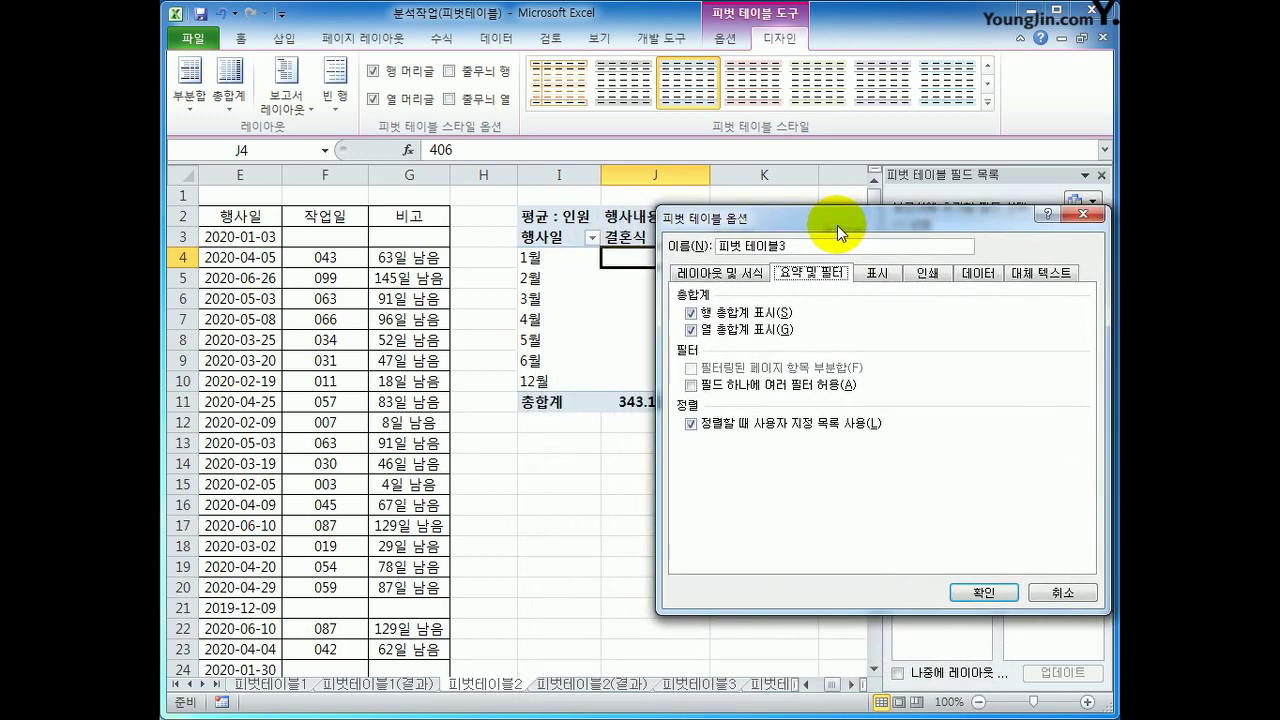
click(735, 331)
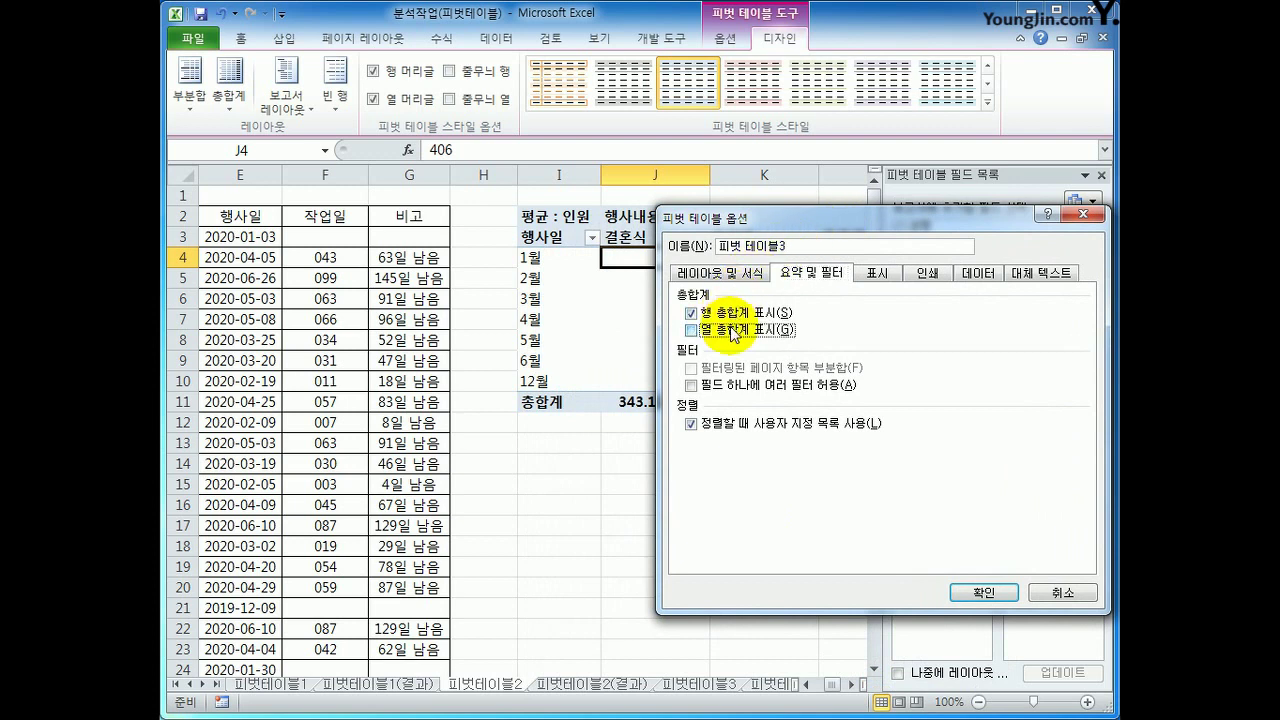
click(966, 594)
click(786, 588)
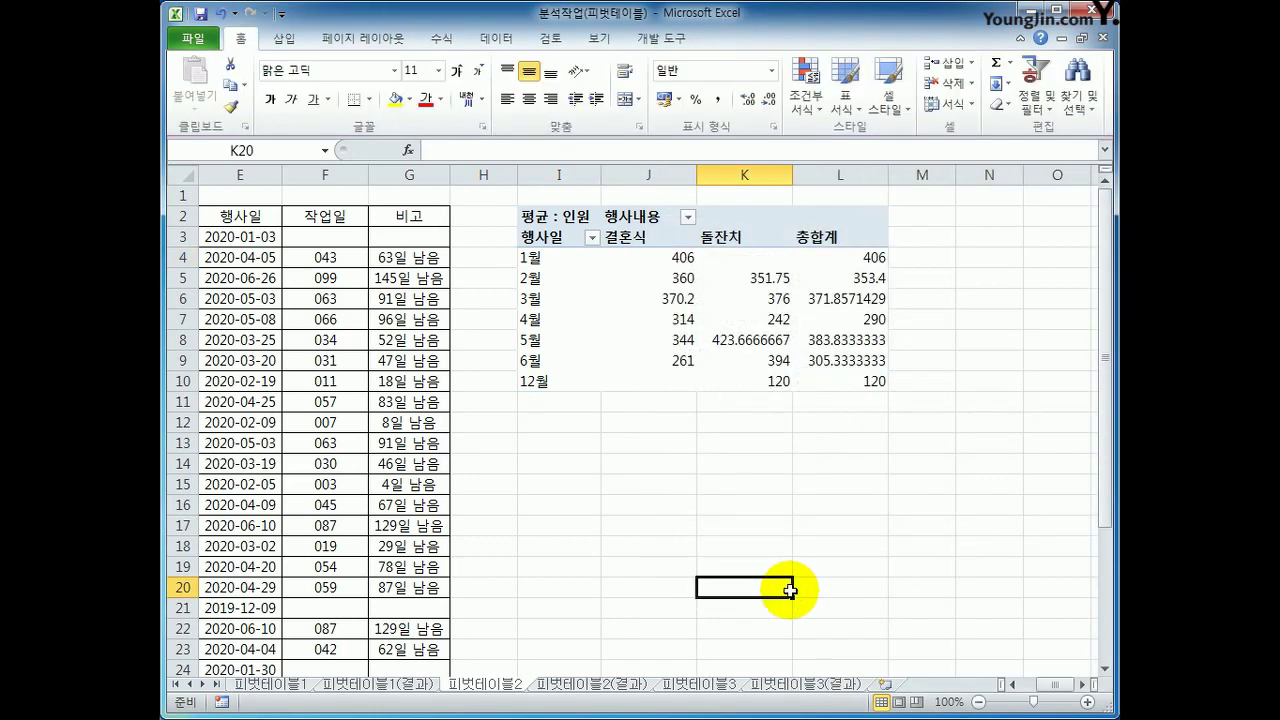
Set the number format of the 평균 : 인원 value field to the 숫자 category with 0 decimal places.
click(850, 256)
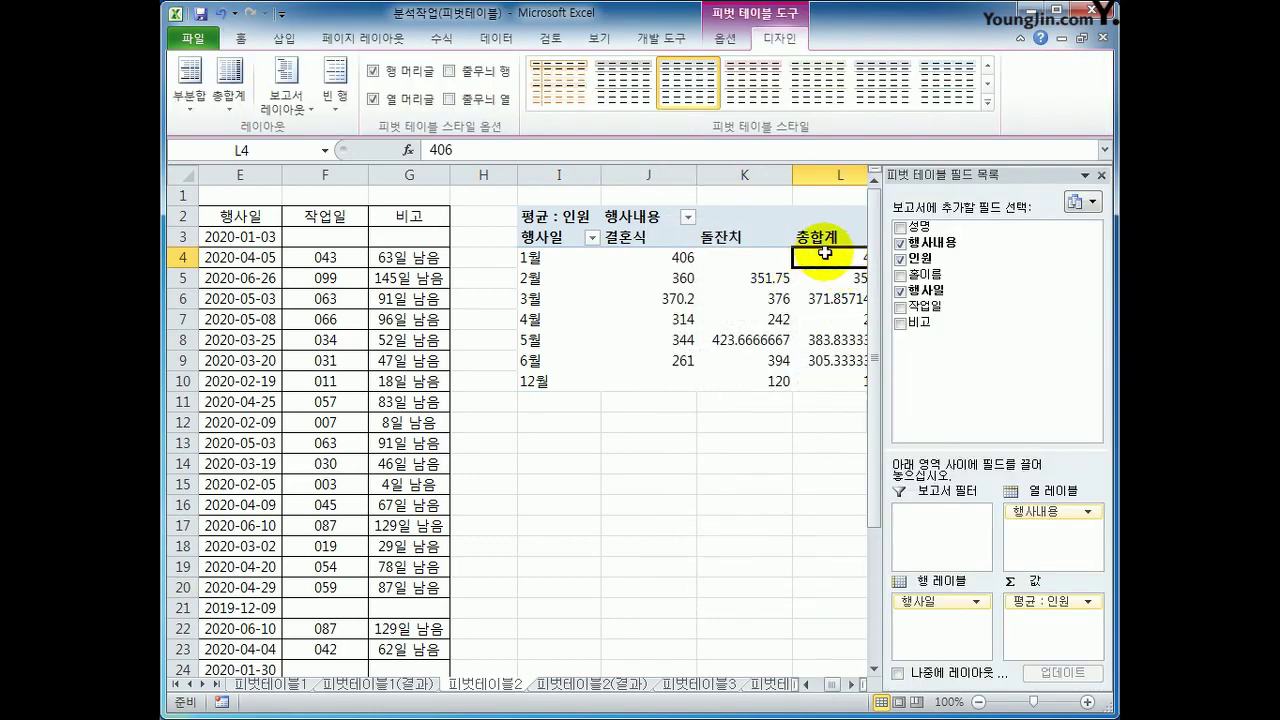
mouse_move(825, 252)
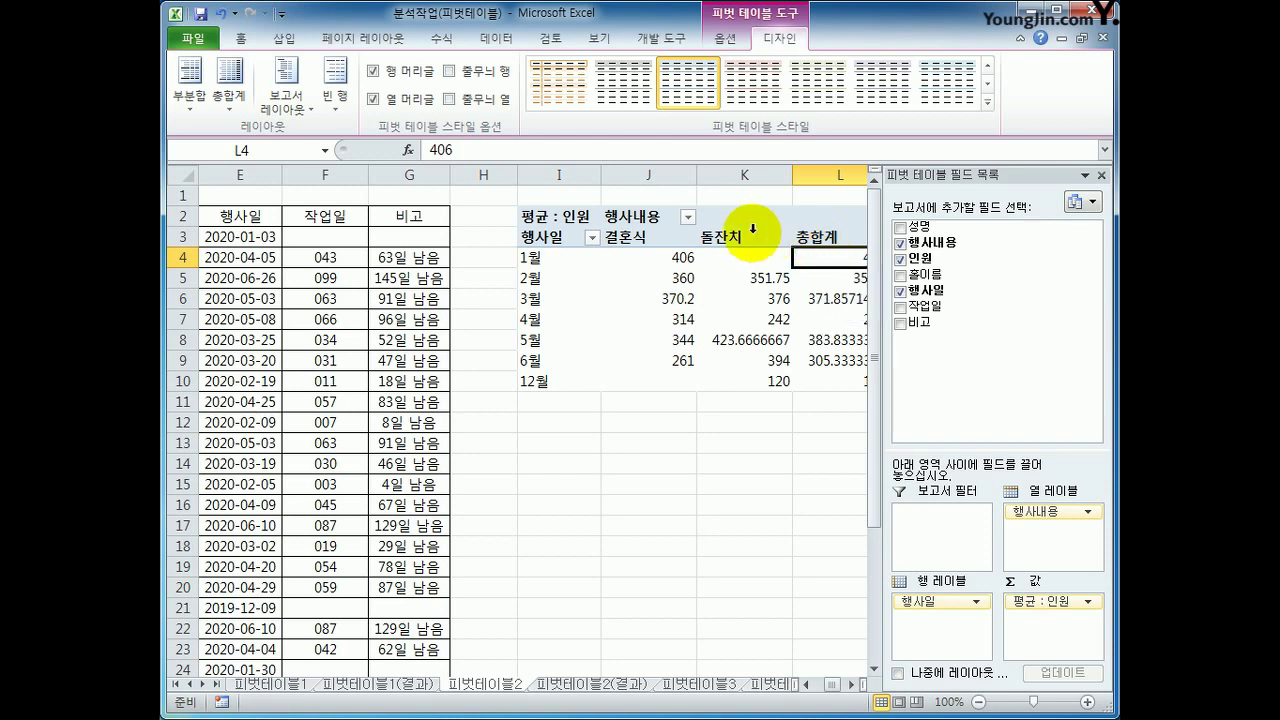
click(585, 215)
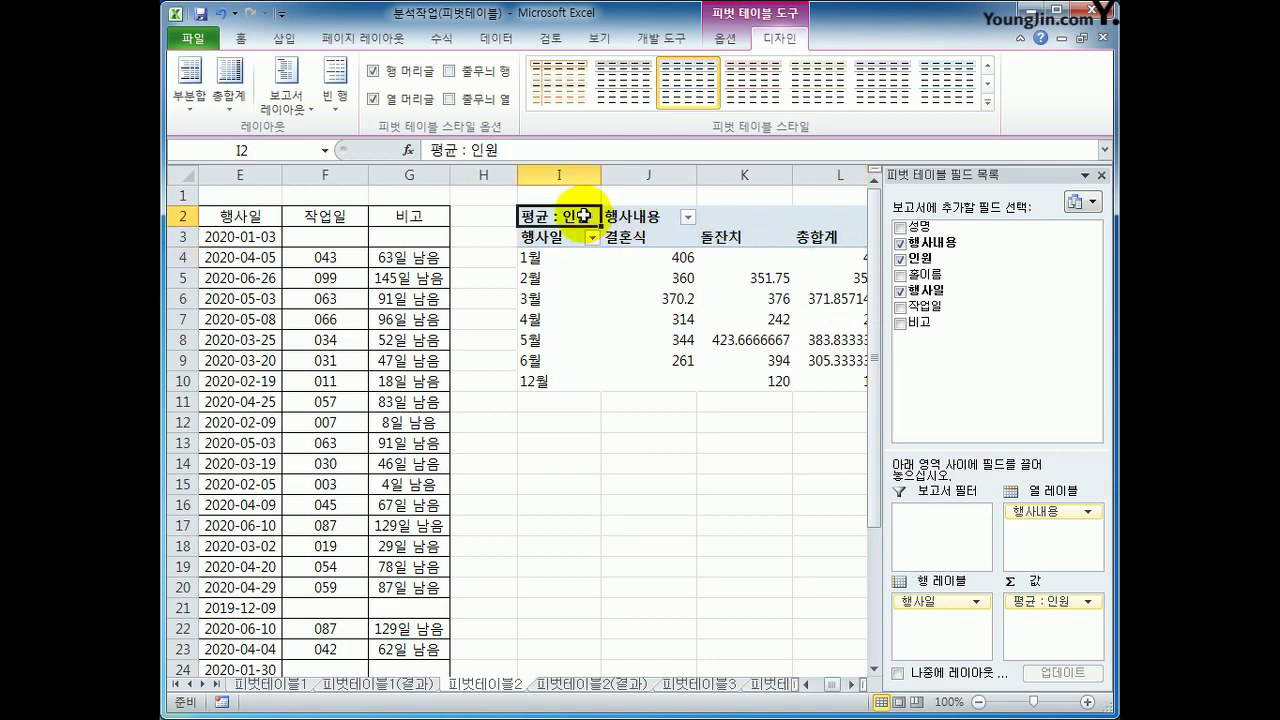
right_click(584, 215)
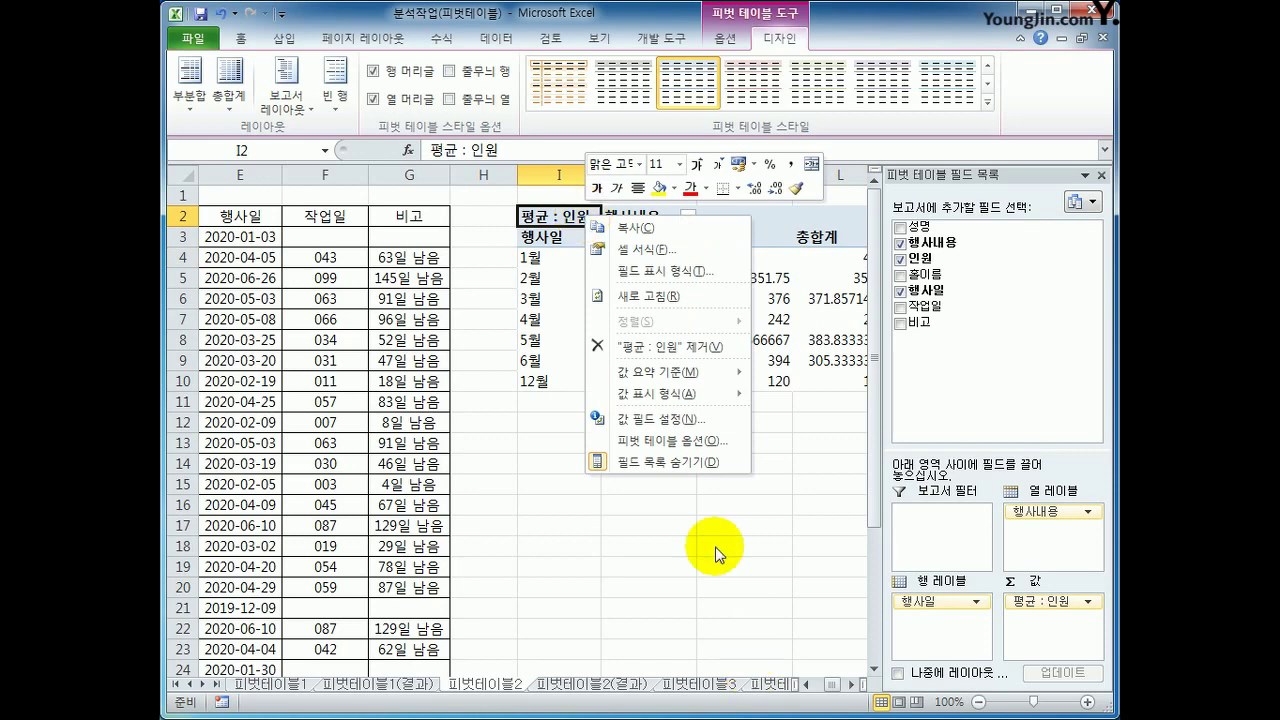
click(707, 421)
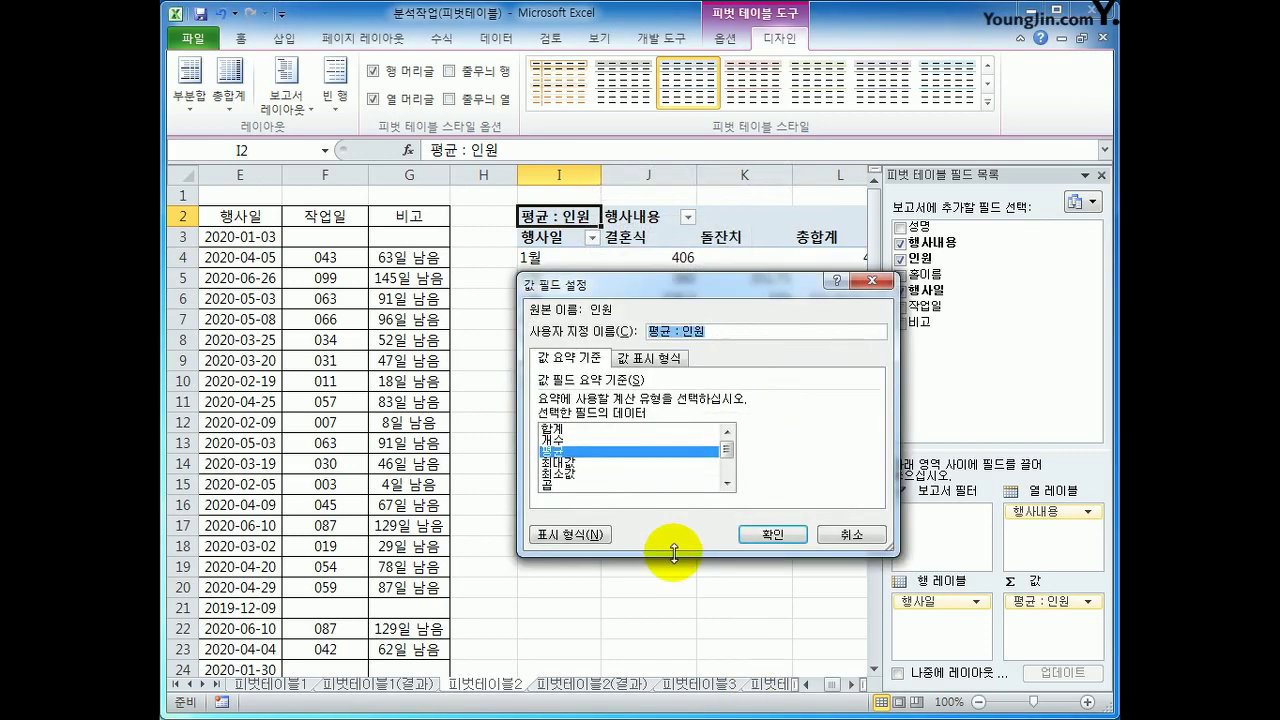
click(588, 536)
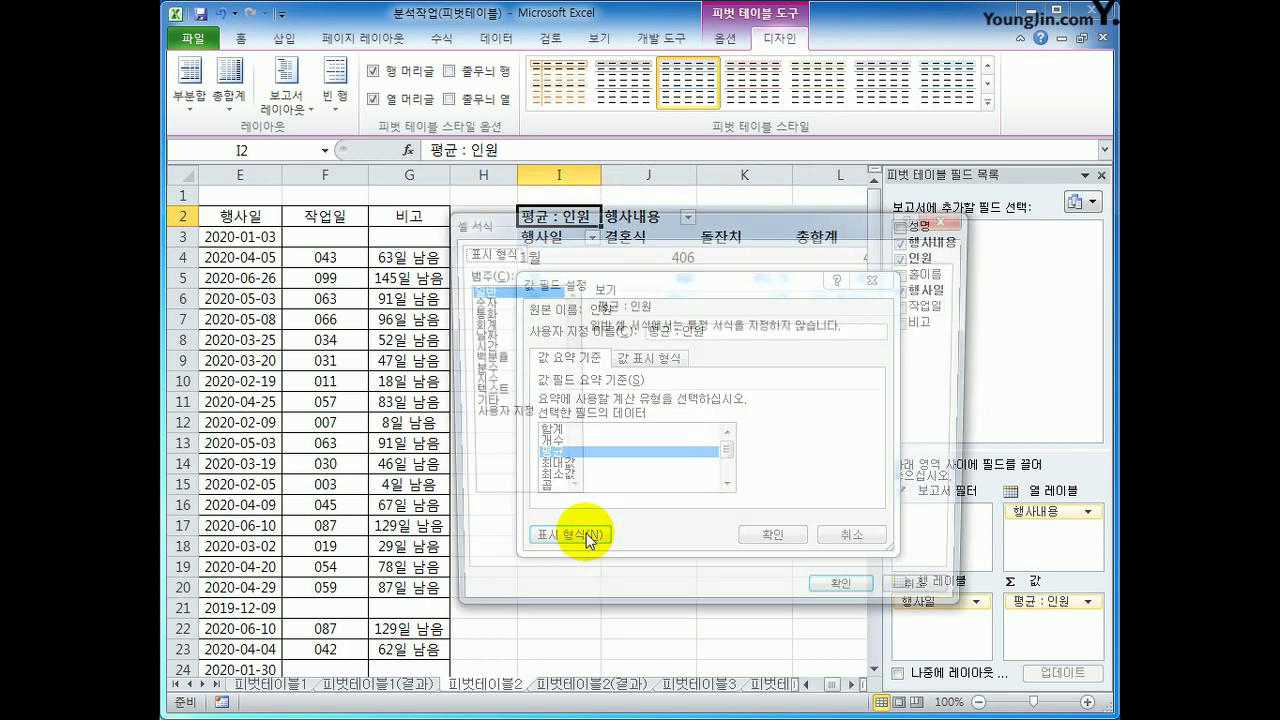
click(478, 301)
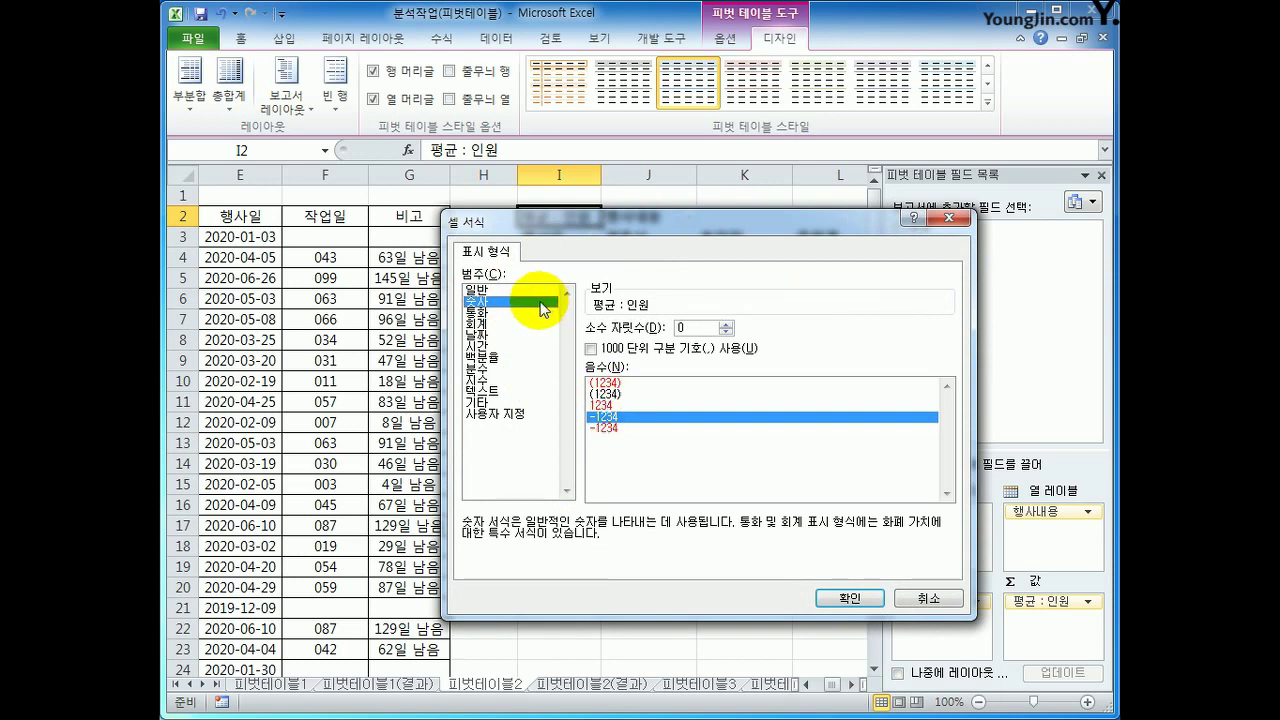
click(828, 597)
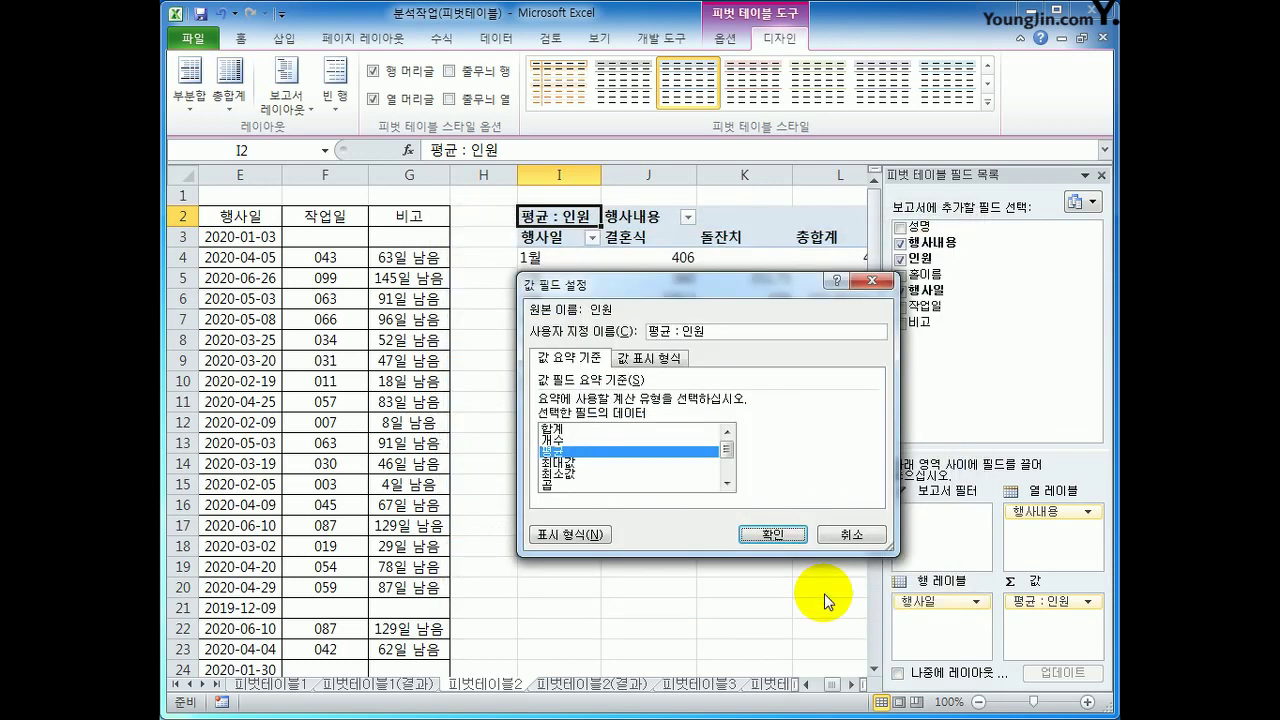
click(772, 535)
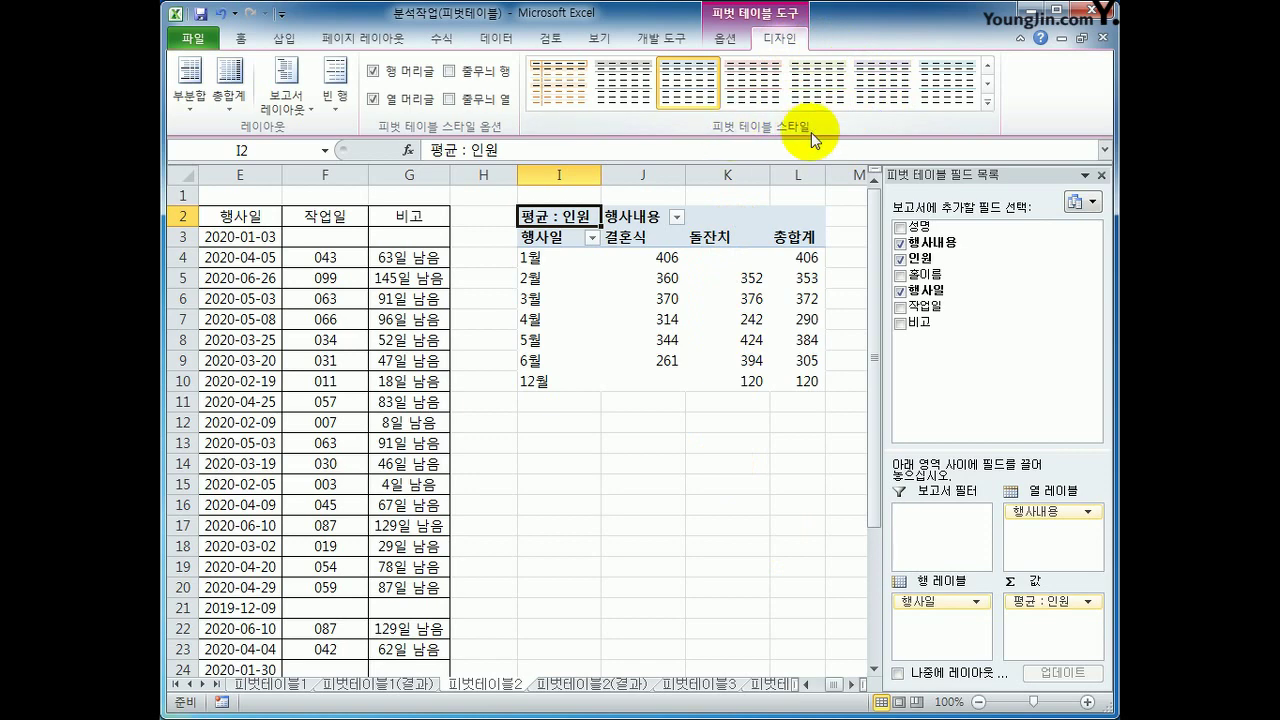
Apply 피벗 스타일 밝게 15 with banded columns (줄무늬 열) to the pivot table and compare it with the 피벗테이블2(결과) sheet.
click(988, 108)
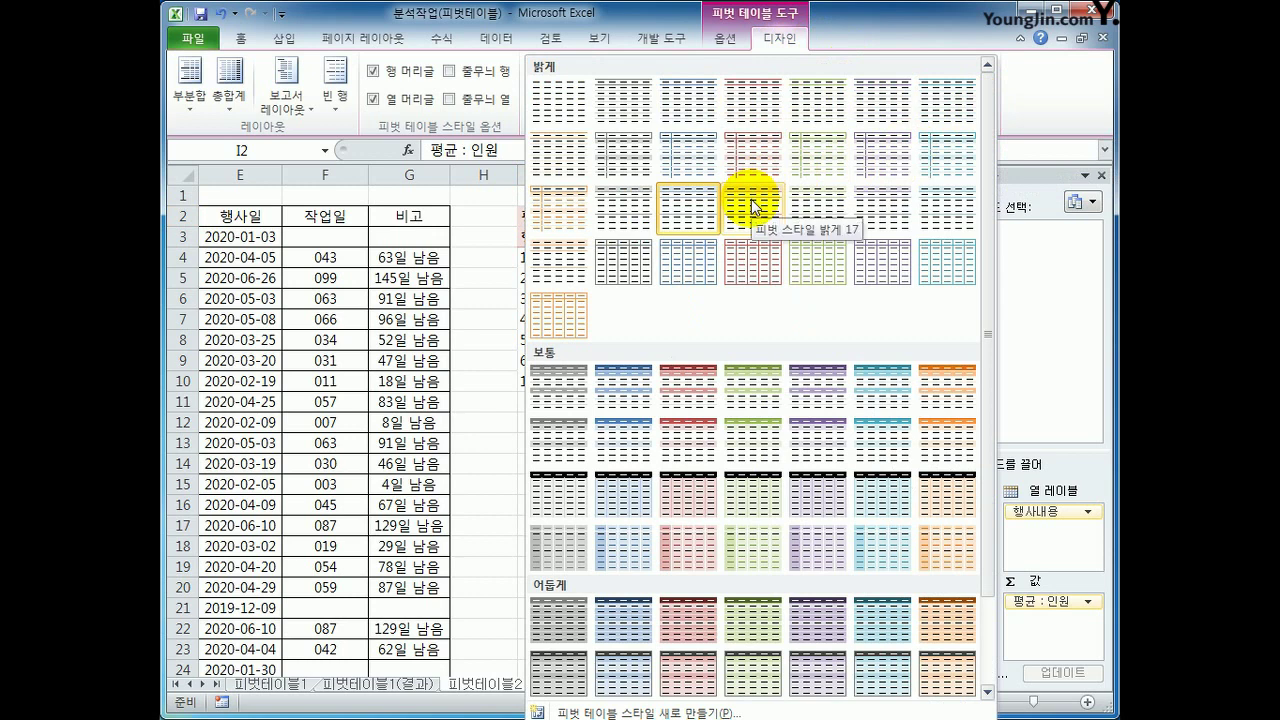
click(634, 210)
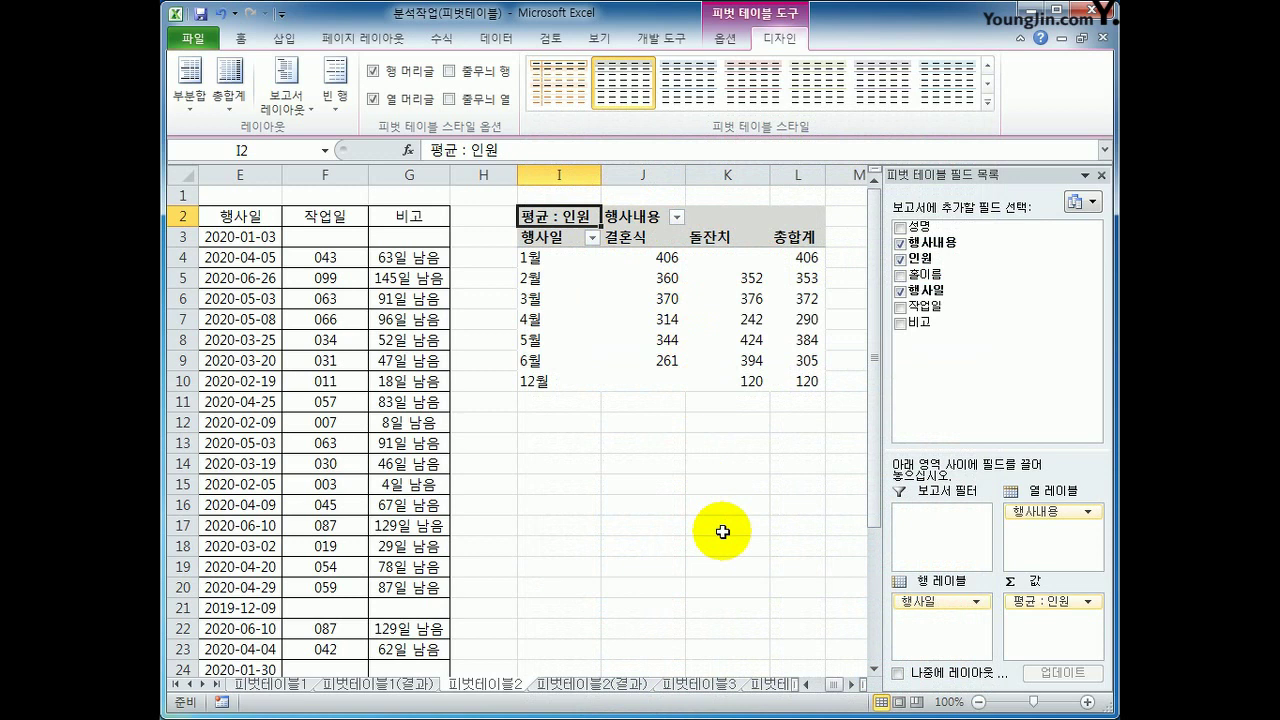
click(451, 100)
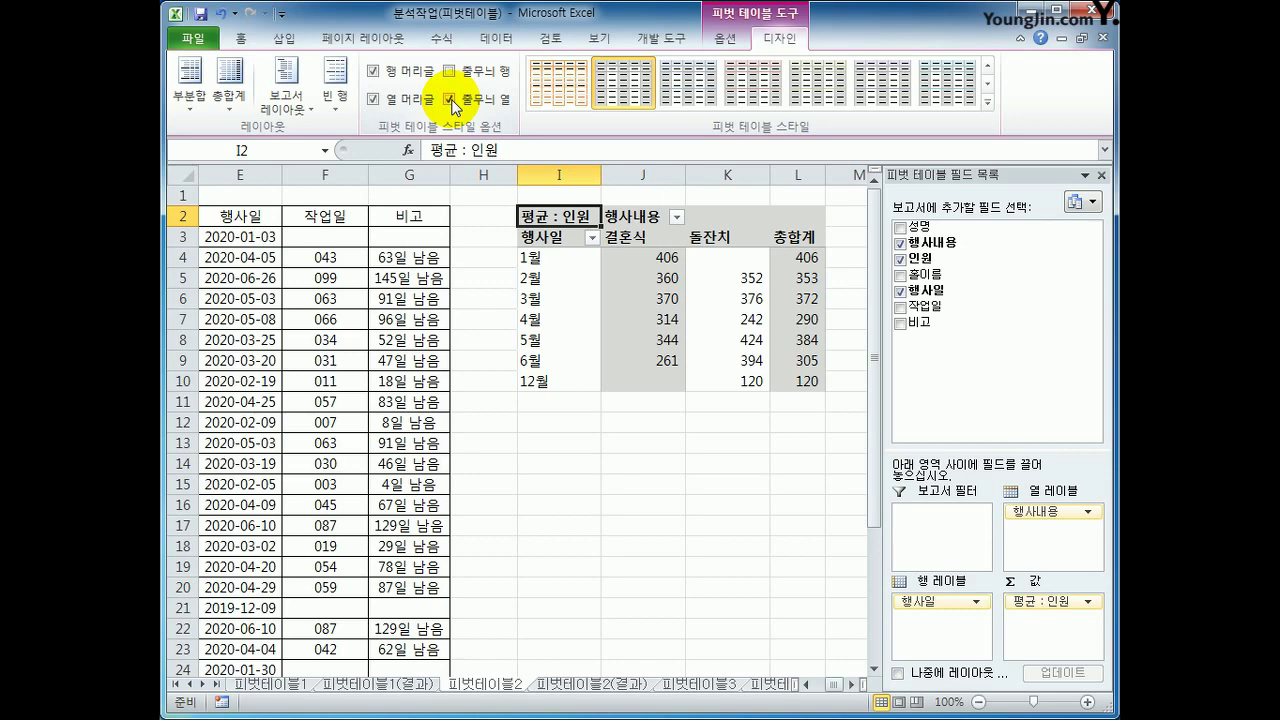
click(585, 685)
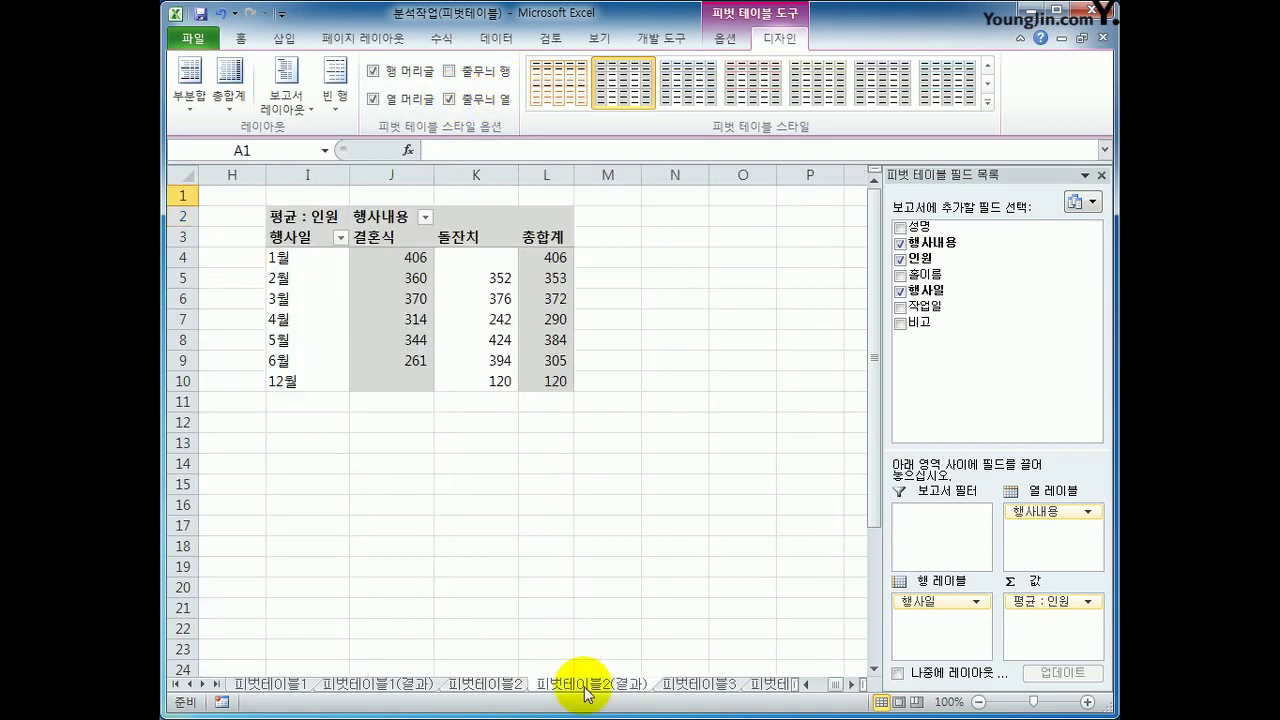
click(485, 685)
click(588, 685)
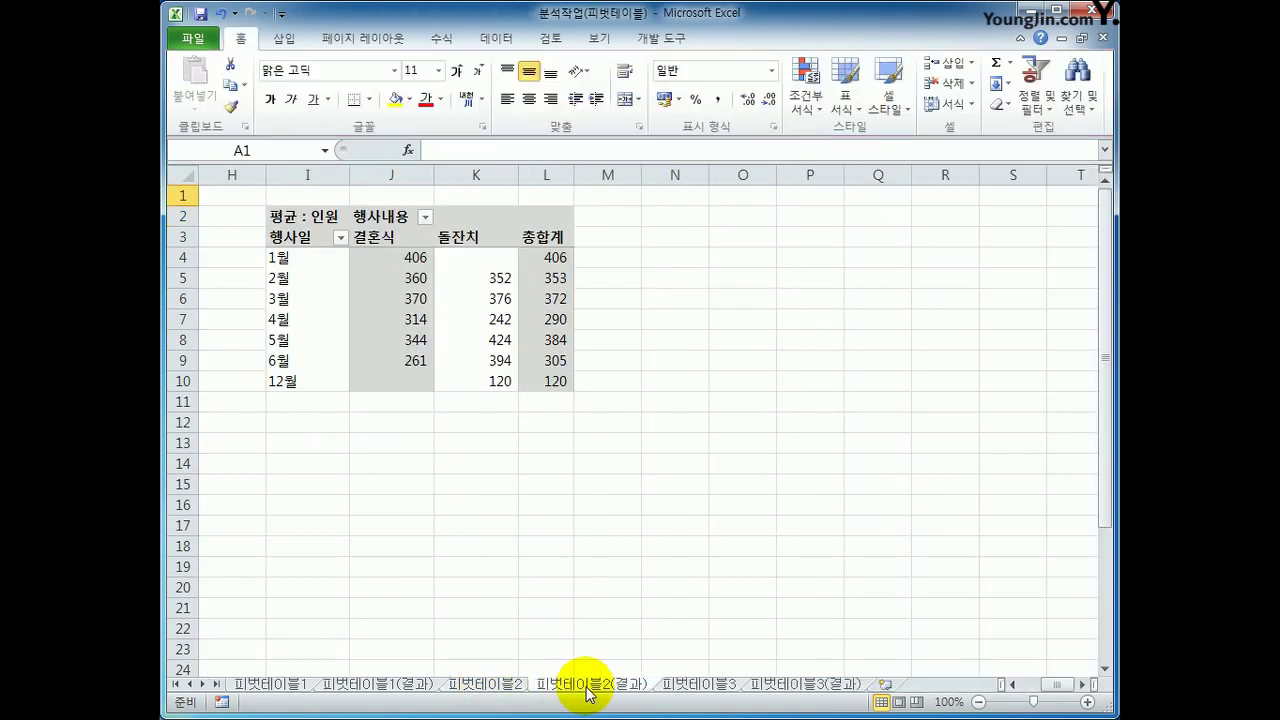
click(510, 688)
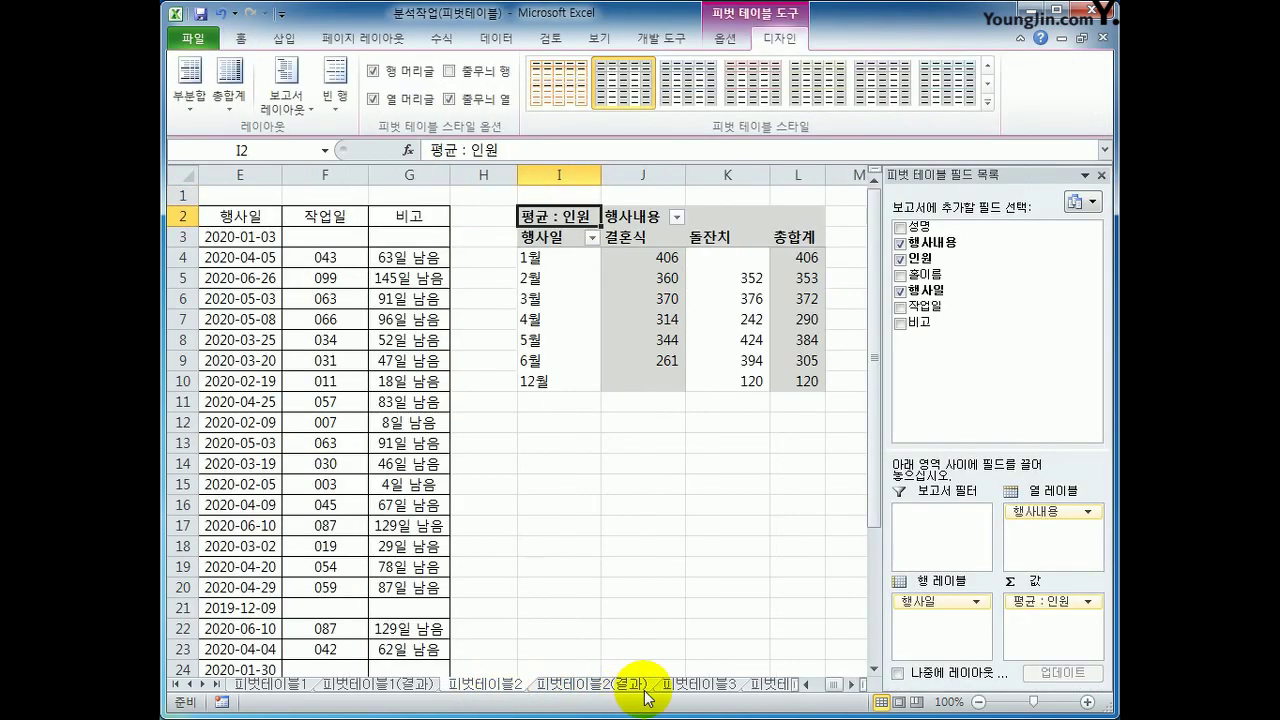
Create a pivot table from the range A1:F81 on the 피벗테이블3 sheet, placed at H2 of the same sheet.
click(677, 688)
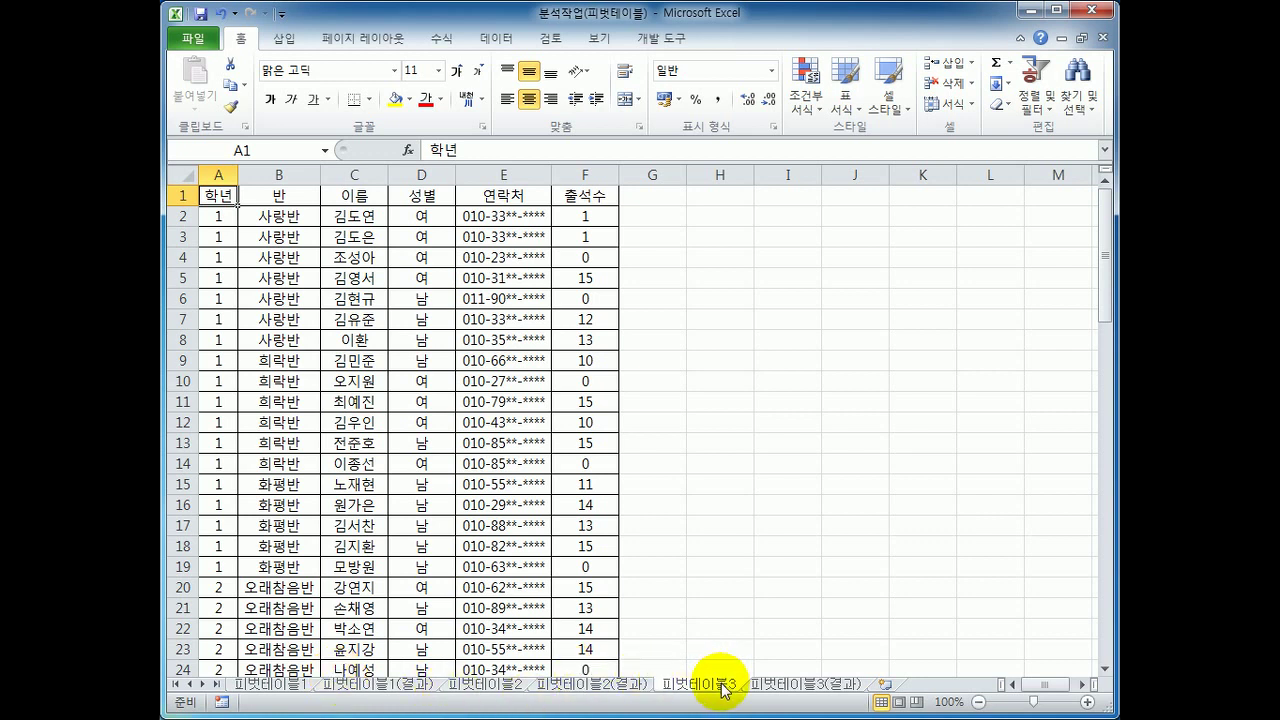
click(287, 38)
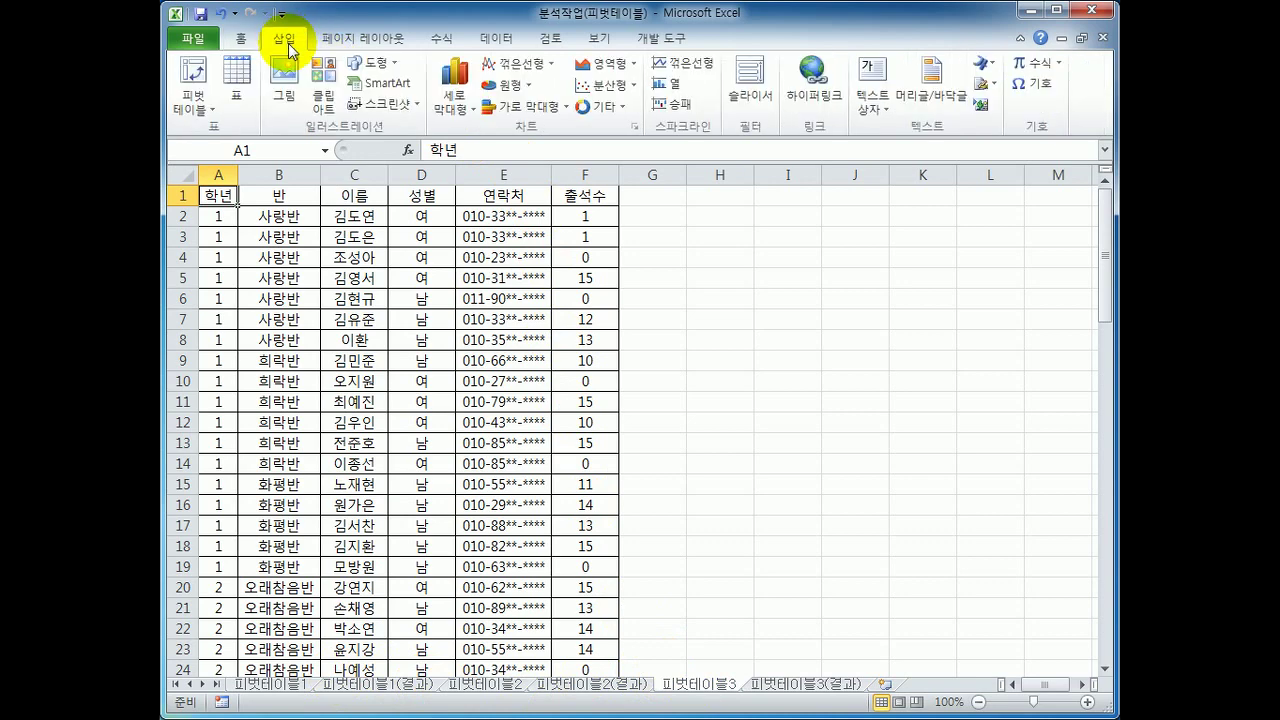
click(195, 70)
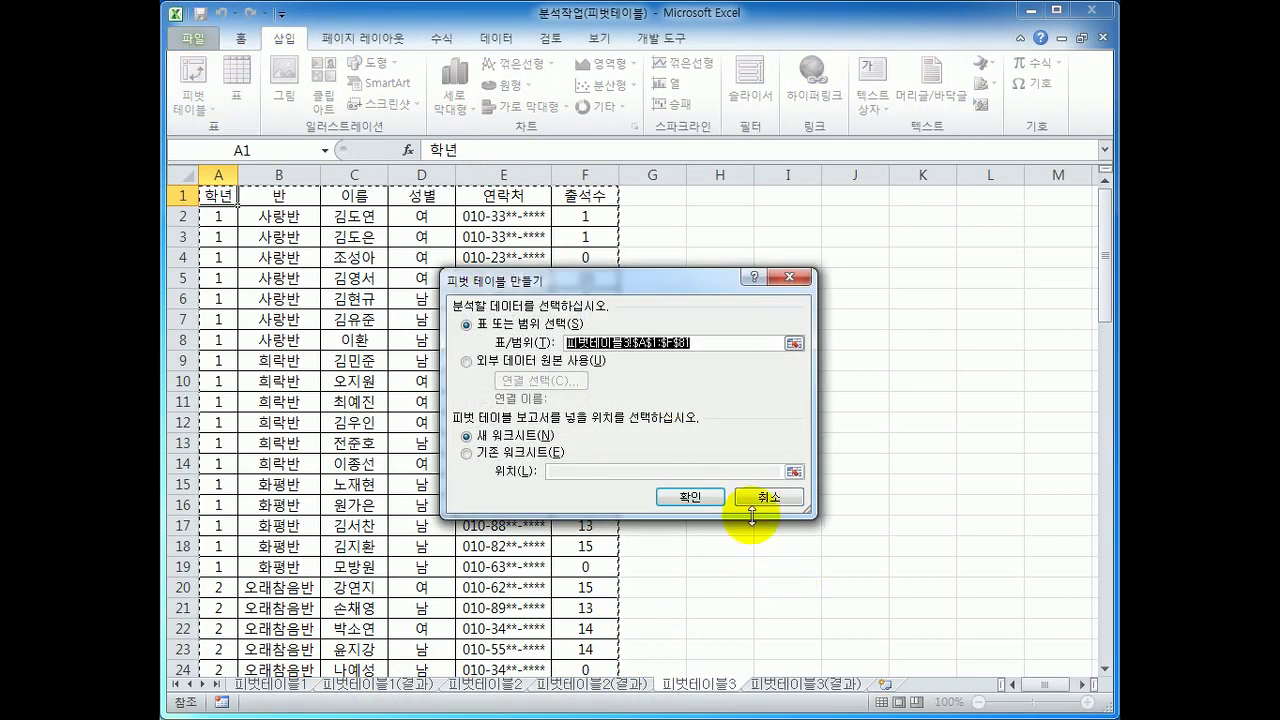
scroll(884, 525, down, 10)
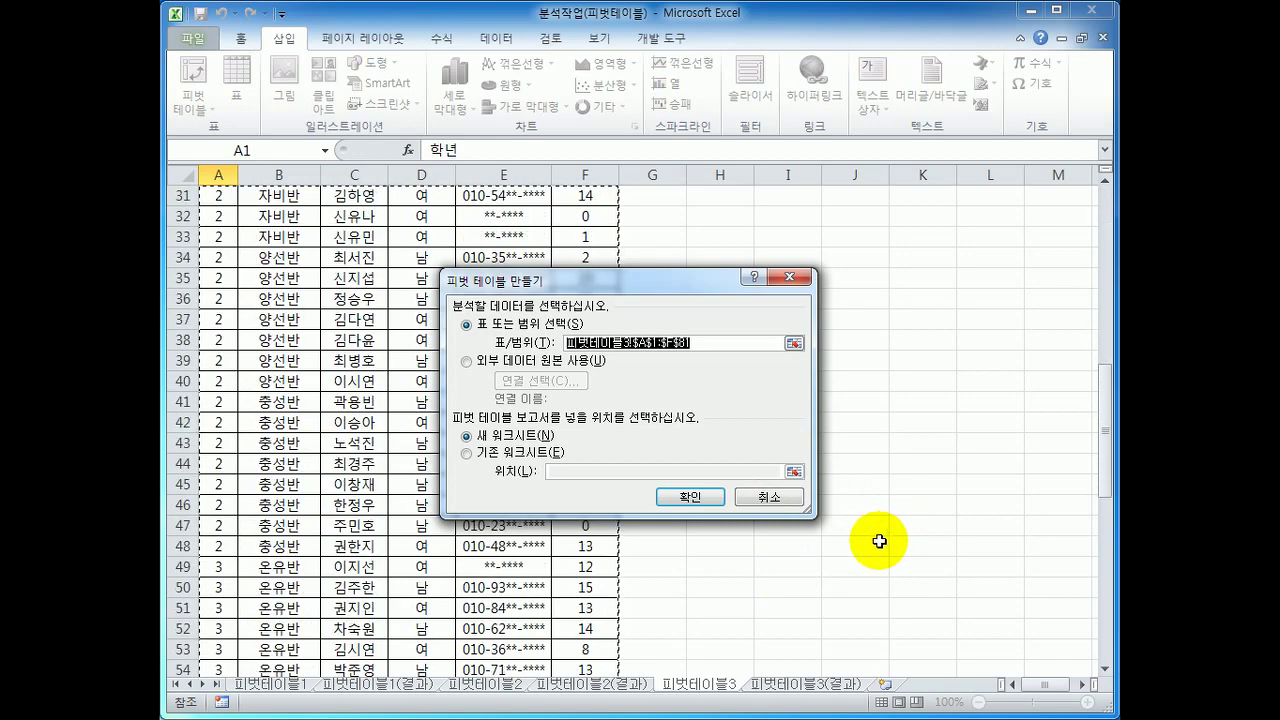
scroll(871, 557, down, 13)
scroll(863, 572, up, 6)
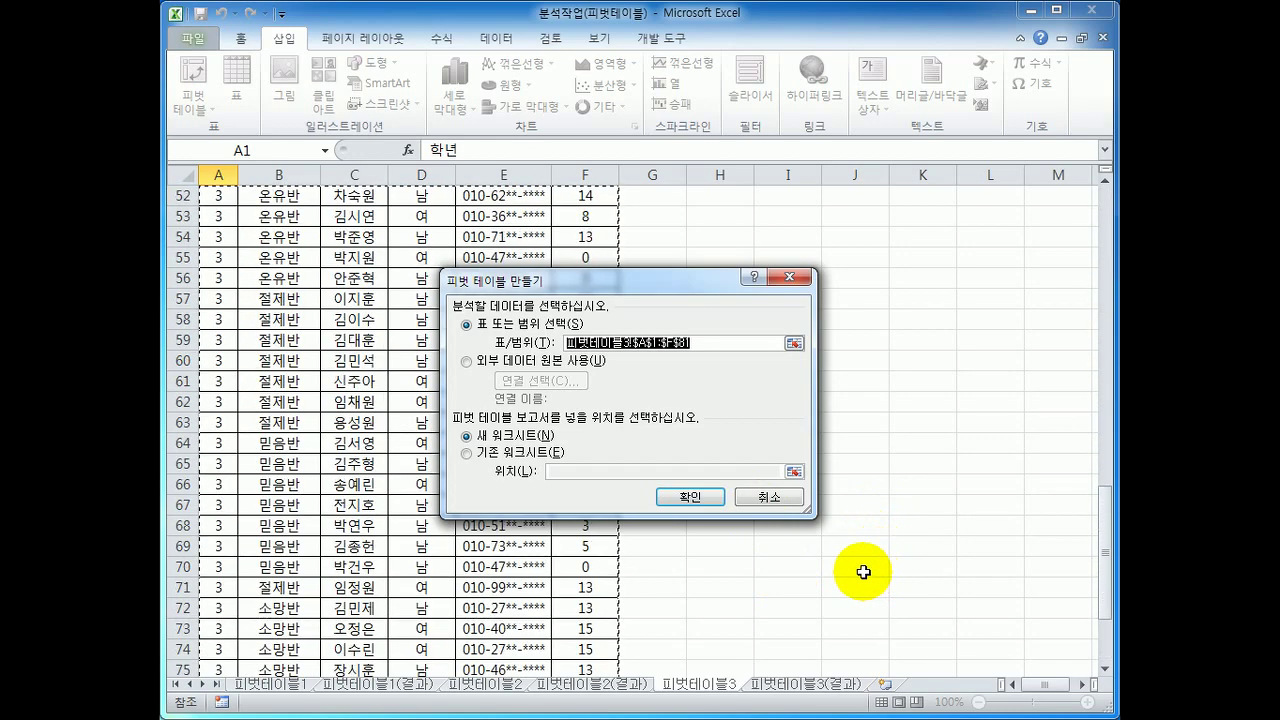
scroll(860, 570, up, 17)
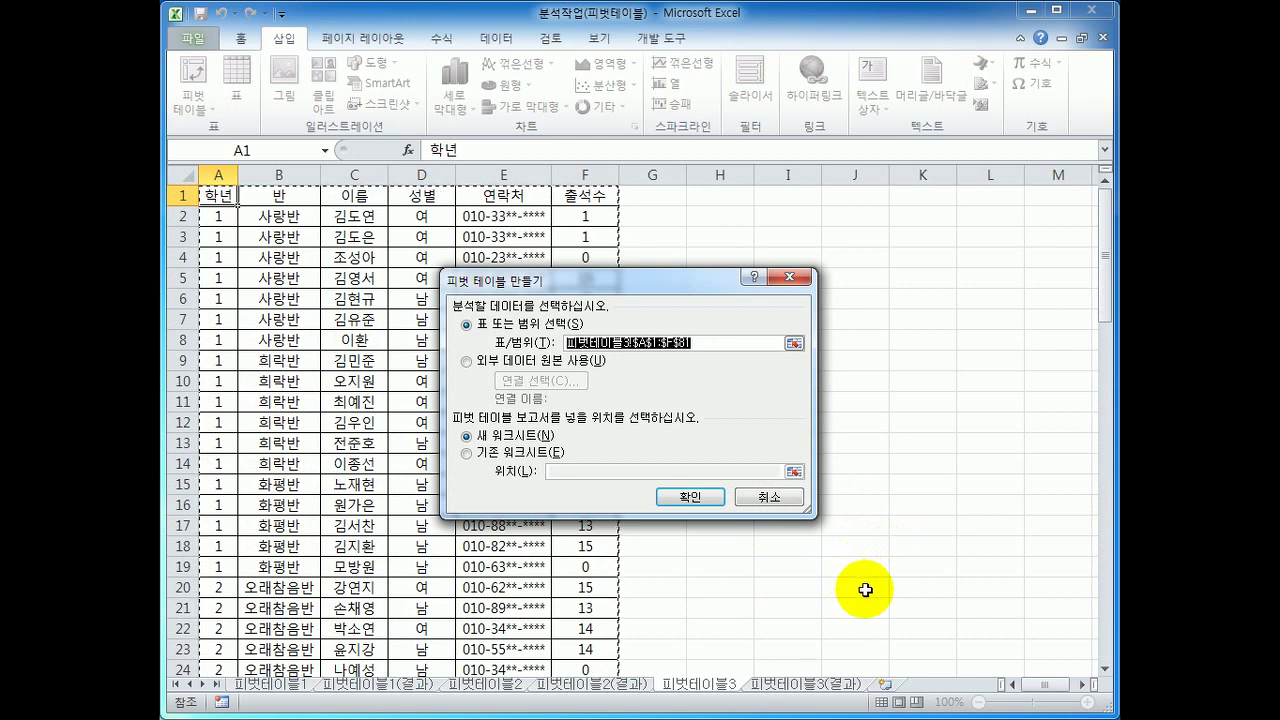
click(541, 453)
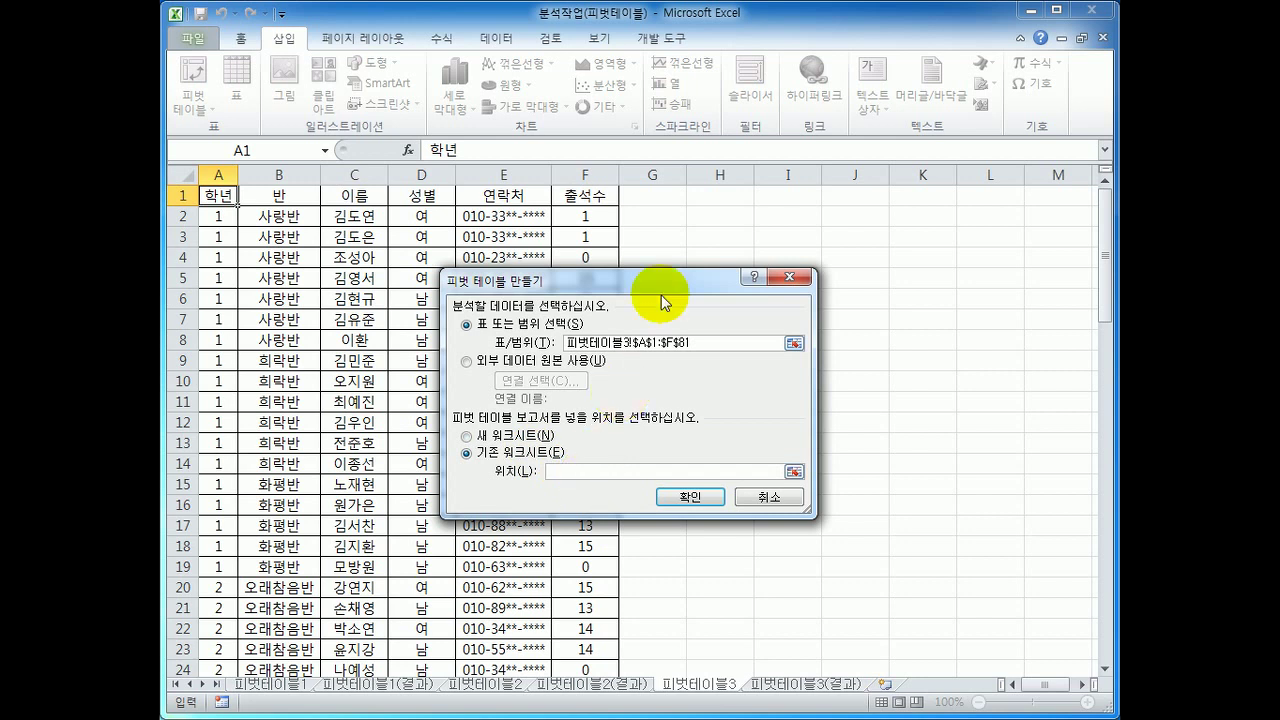
click(700, 216)
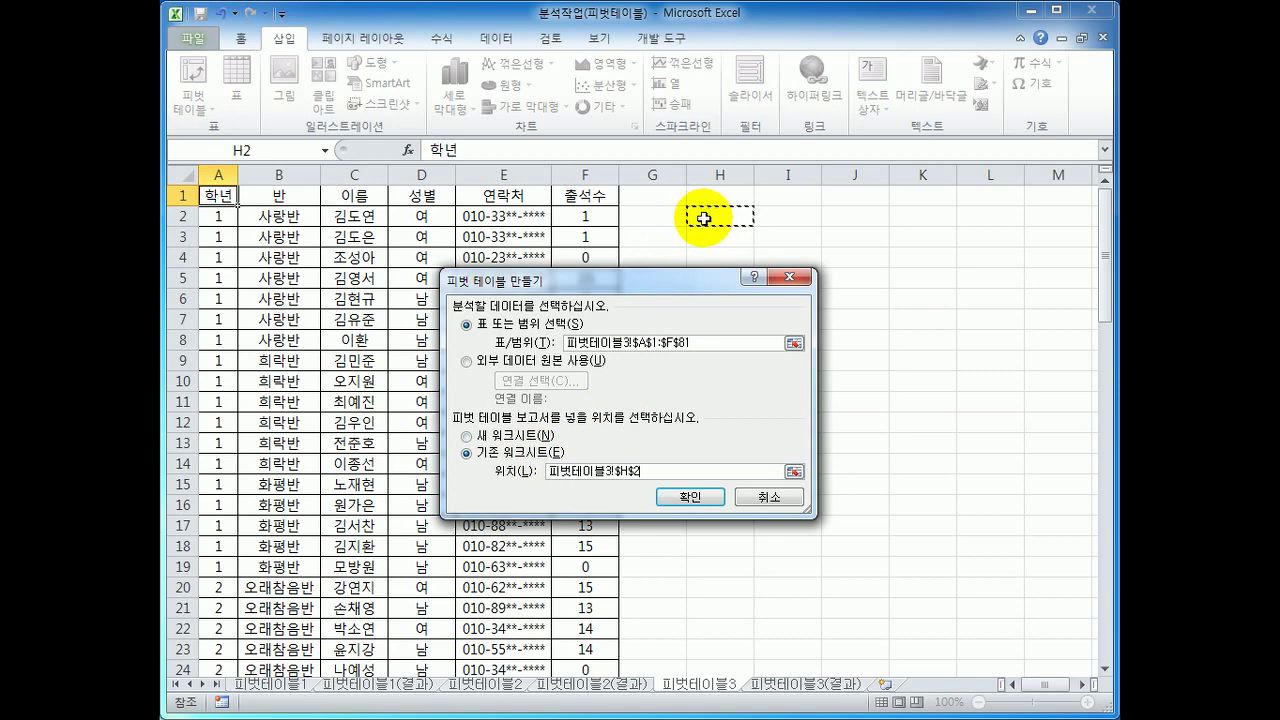
click(692, 496)
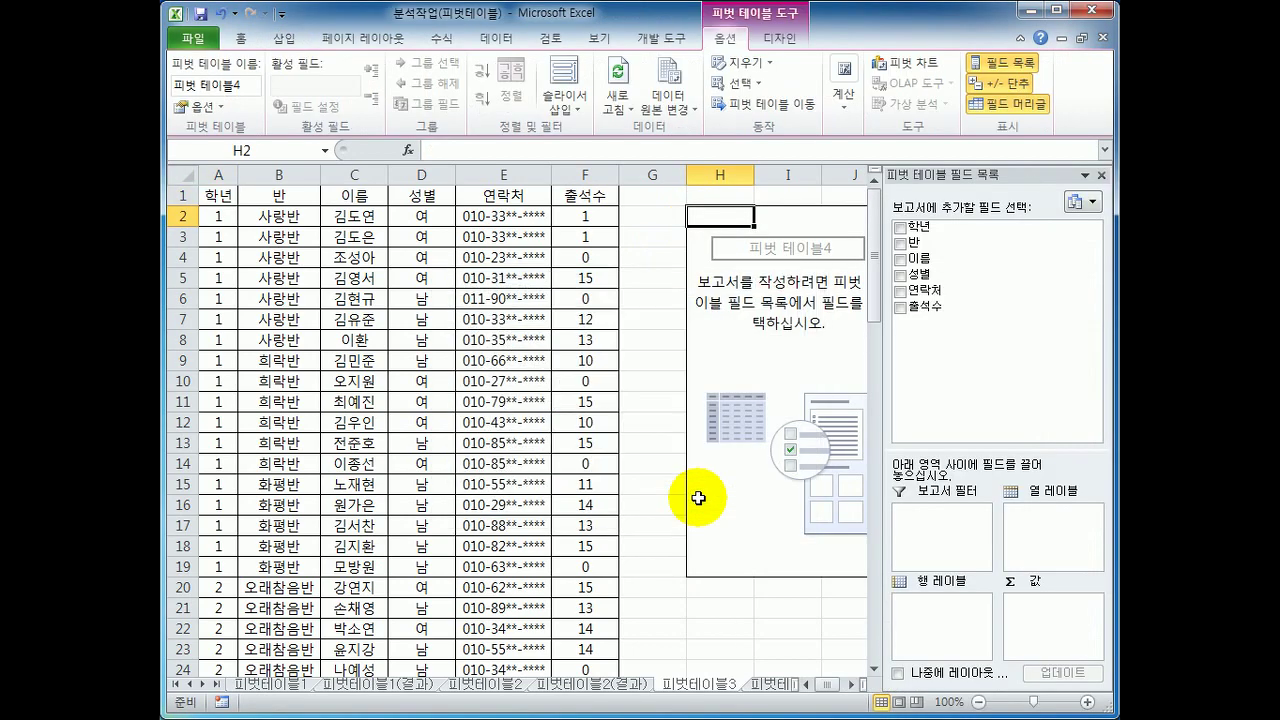
Add 학년 and 반 as row labels and 성별 as the column label of the pivot table at H2.
click(850, 685)
click(855, 686)
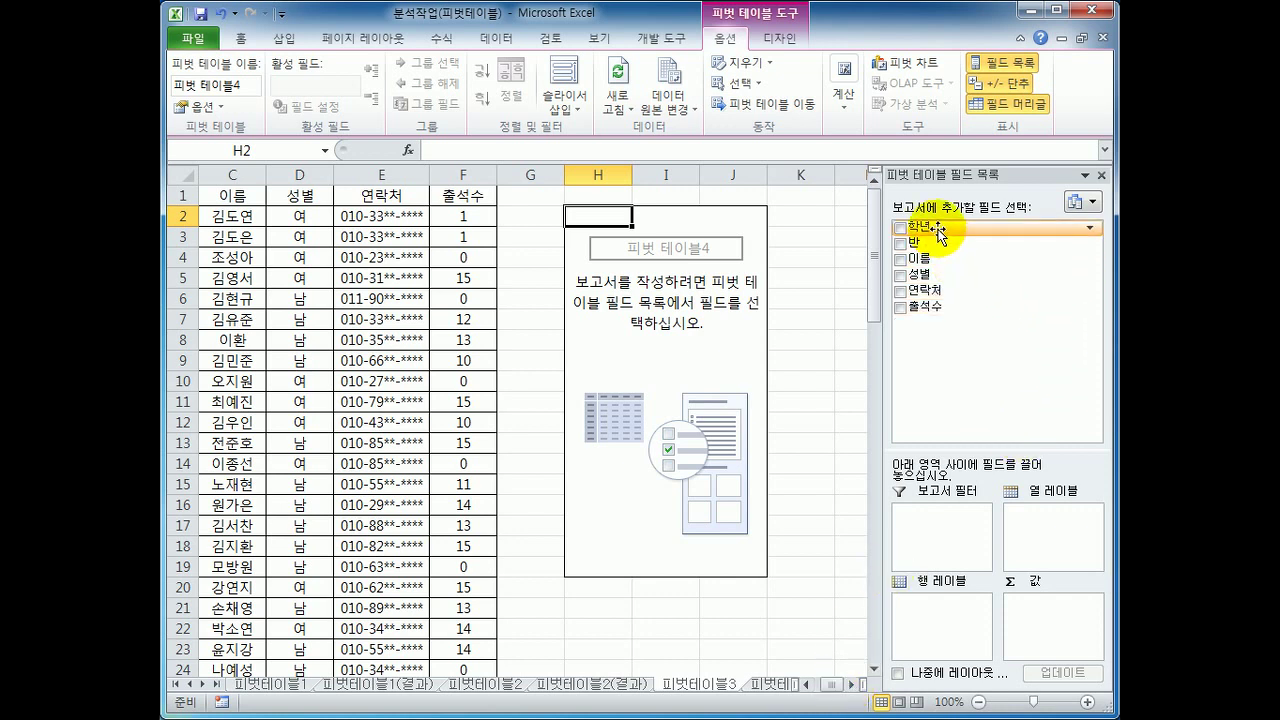
drag(932, 226, 949, 619)
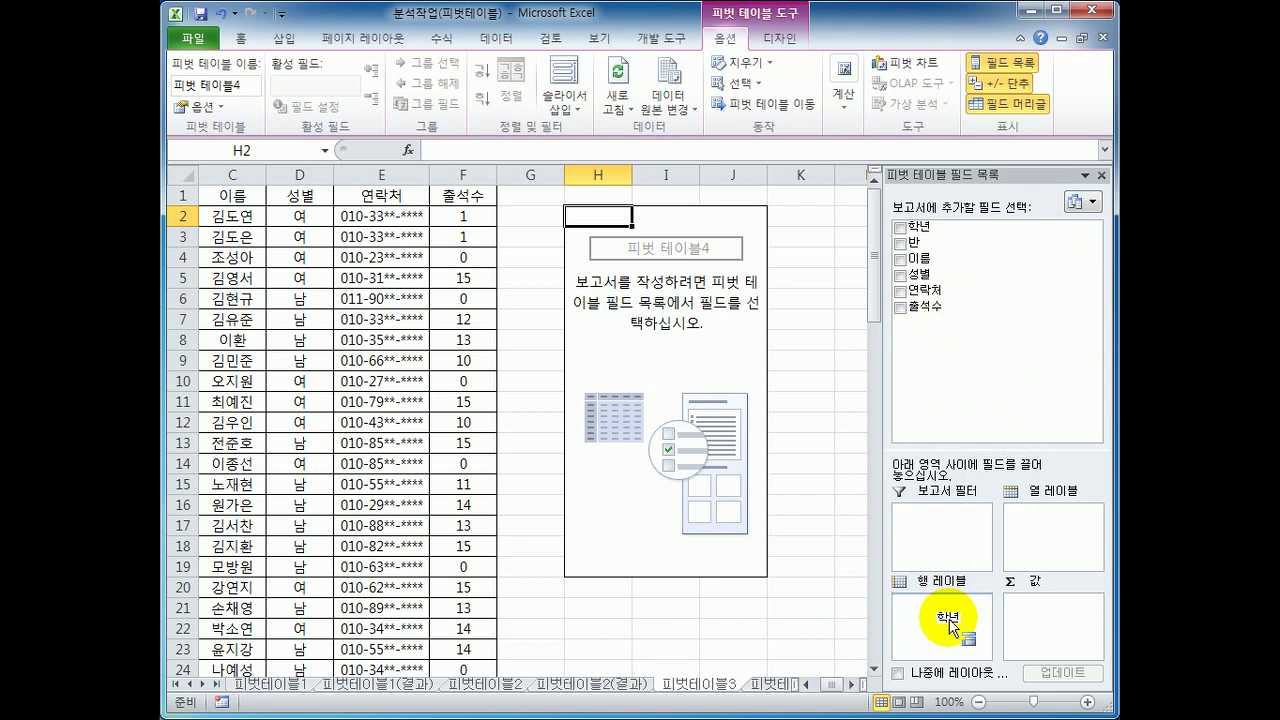
drag(949, 619, 953, 626)
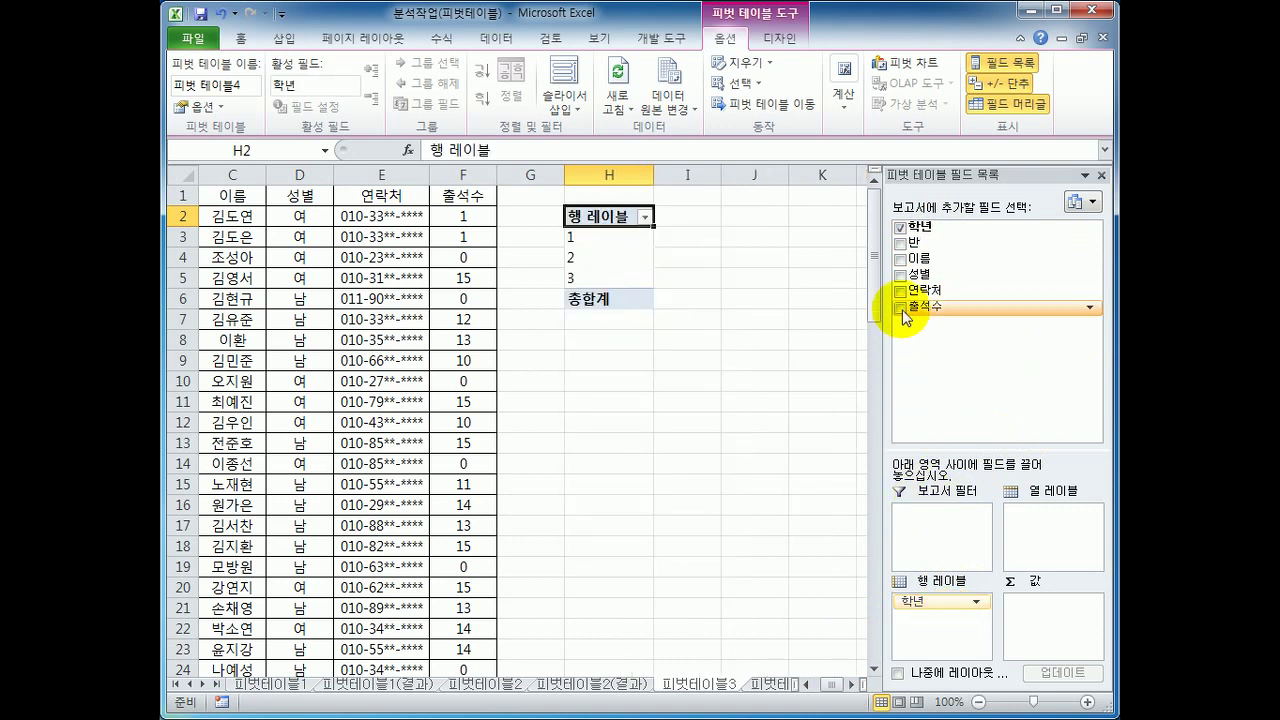
drag(912, 242, 957, 638)
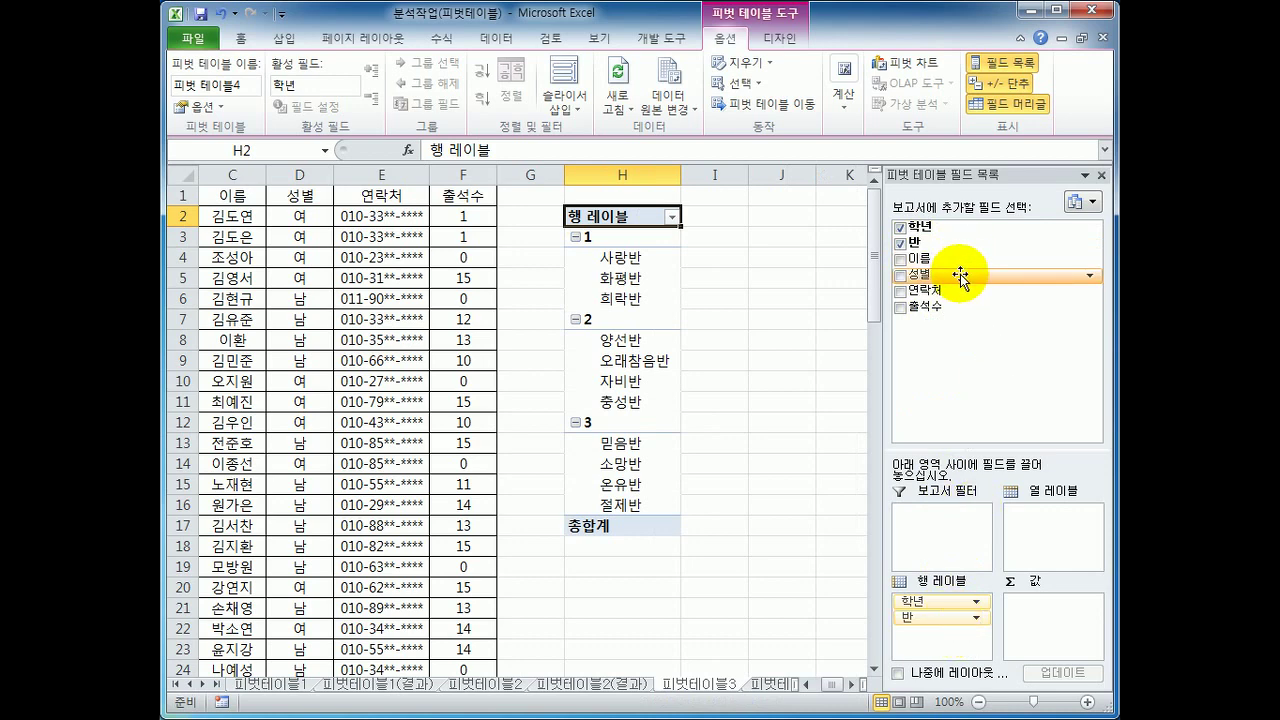
drag(966, 274, 1035, 548)
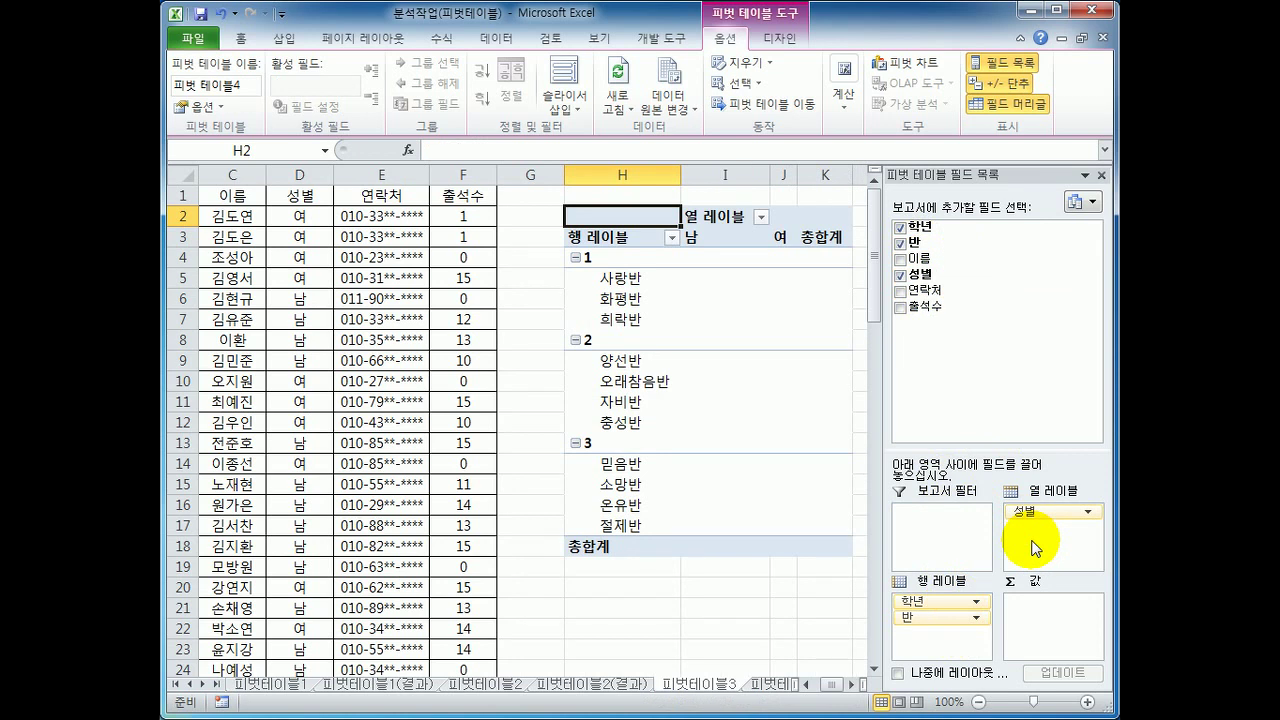
Add the 출석수 and 이름 fields to the values area of the pivot table, in that order.
drag(960, 306, 1064, 637)
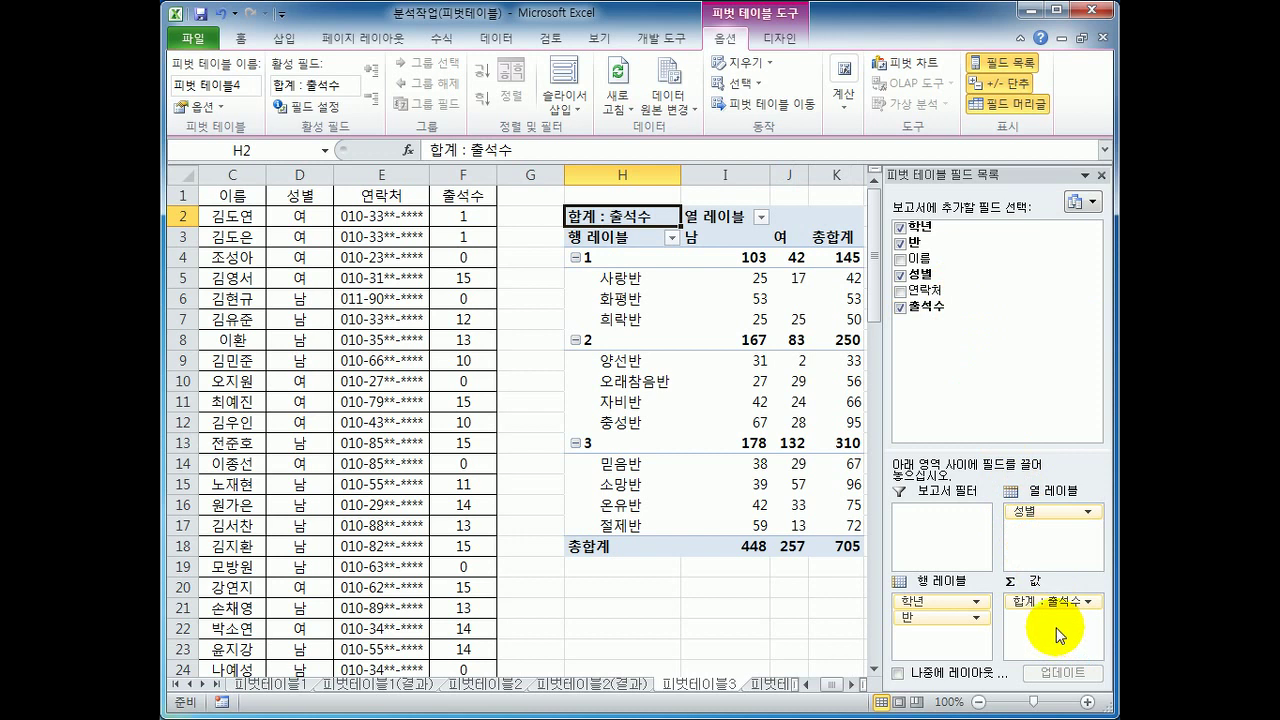
drag(915, 258, 1041, 612)
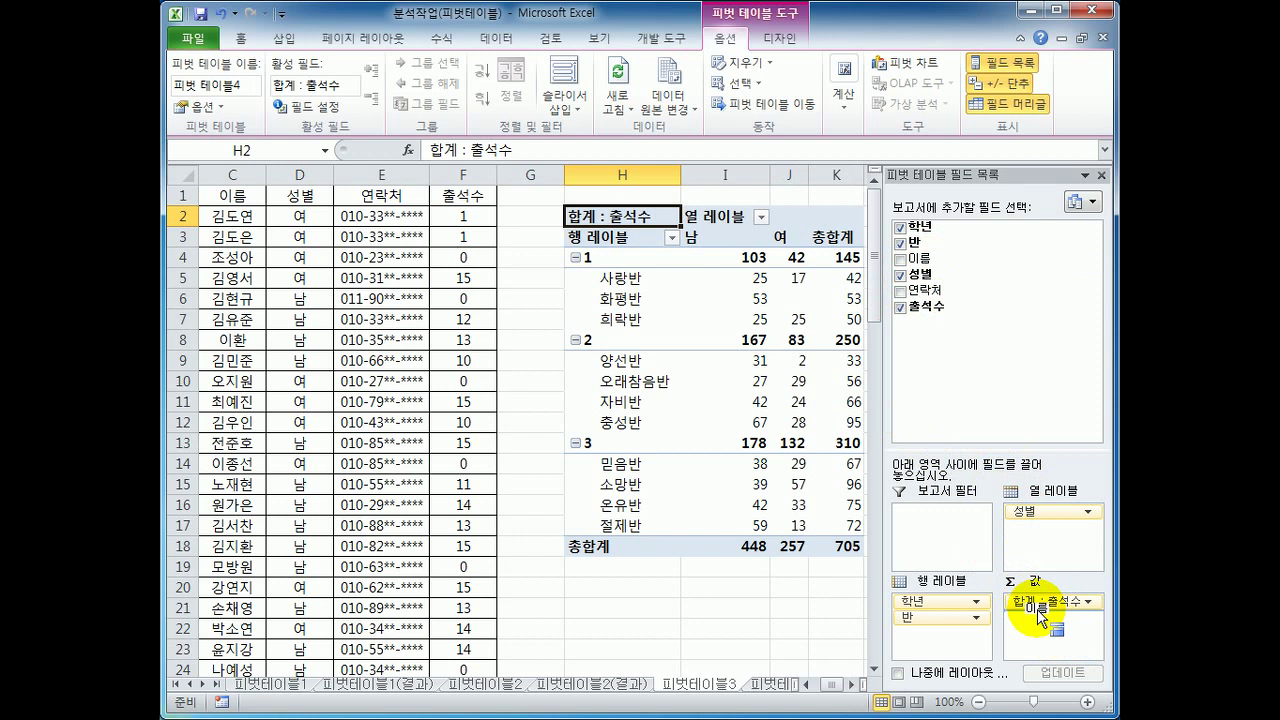
drag(1038, 612, 1043, 622)
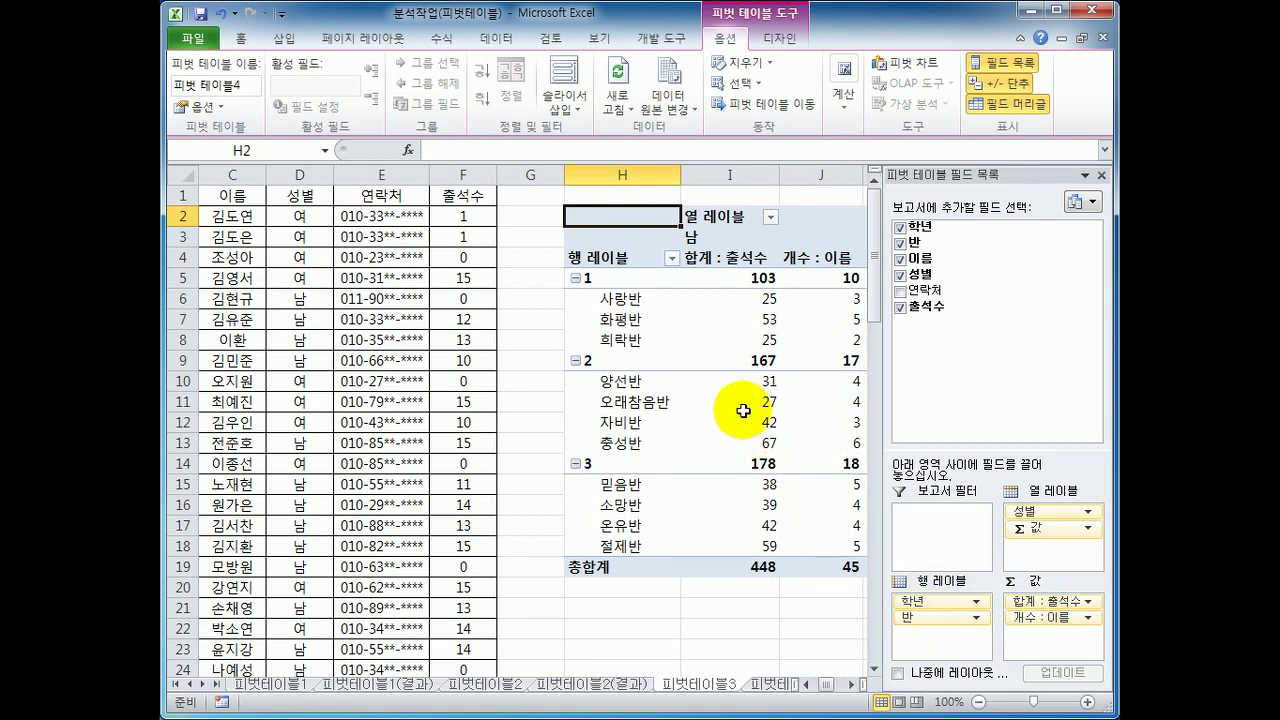
Summarize the 출석수 value field by average (평균).
mouse_move(743, 410)
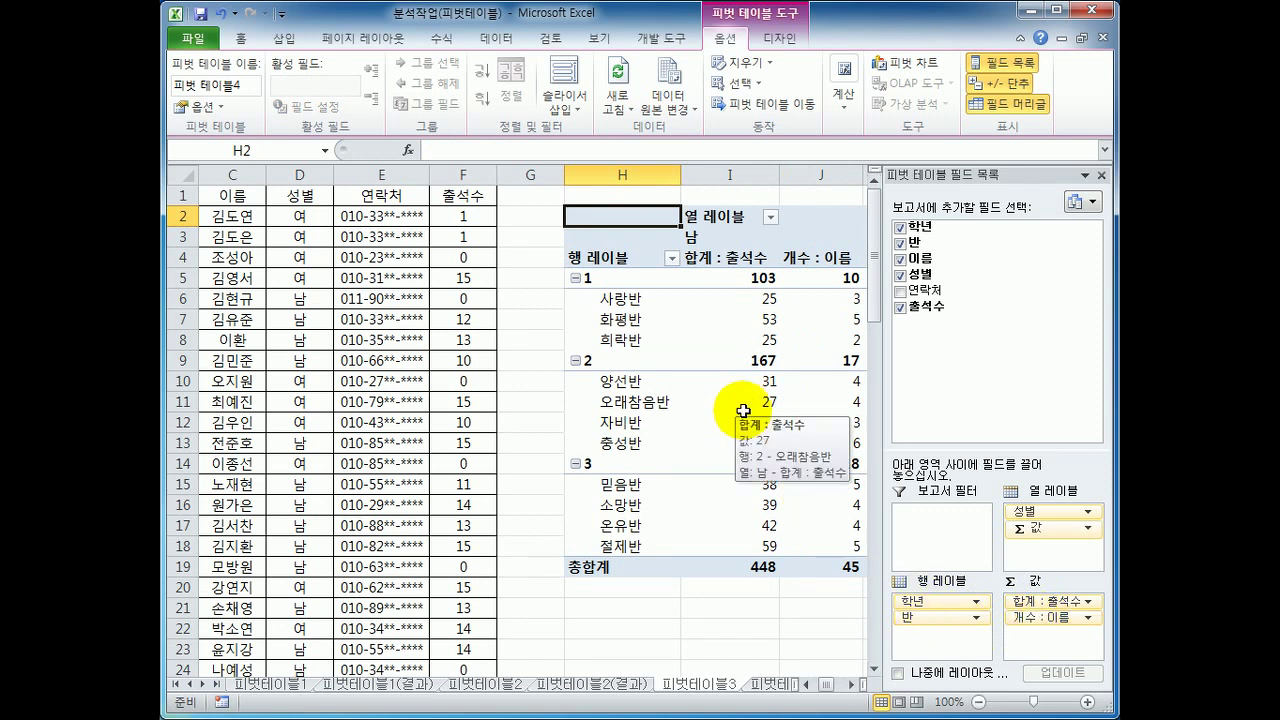
click(736, 258)
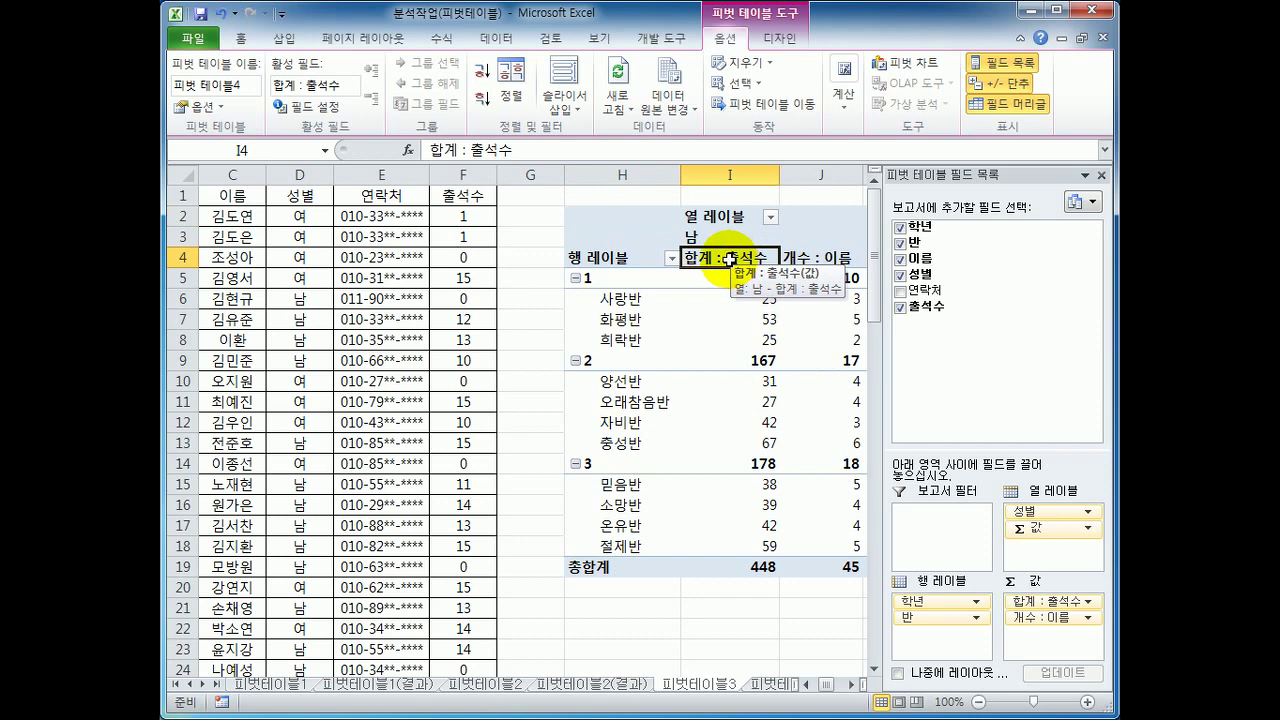
right_click(729, 259)
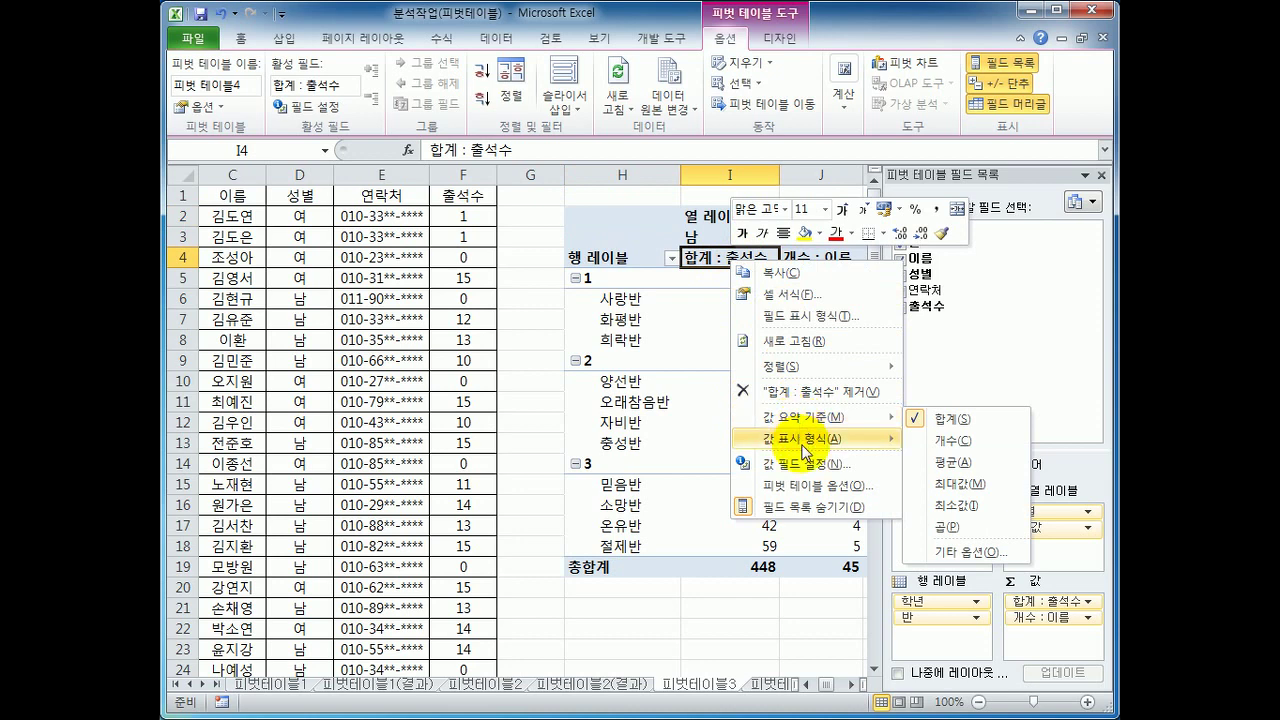
mouse_move(850, 417)
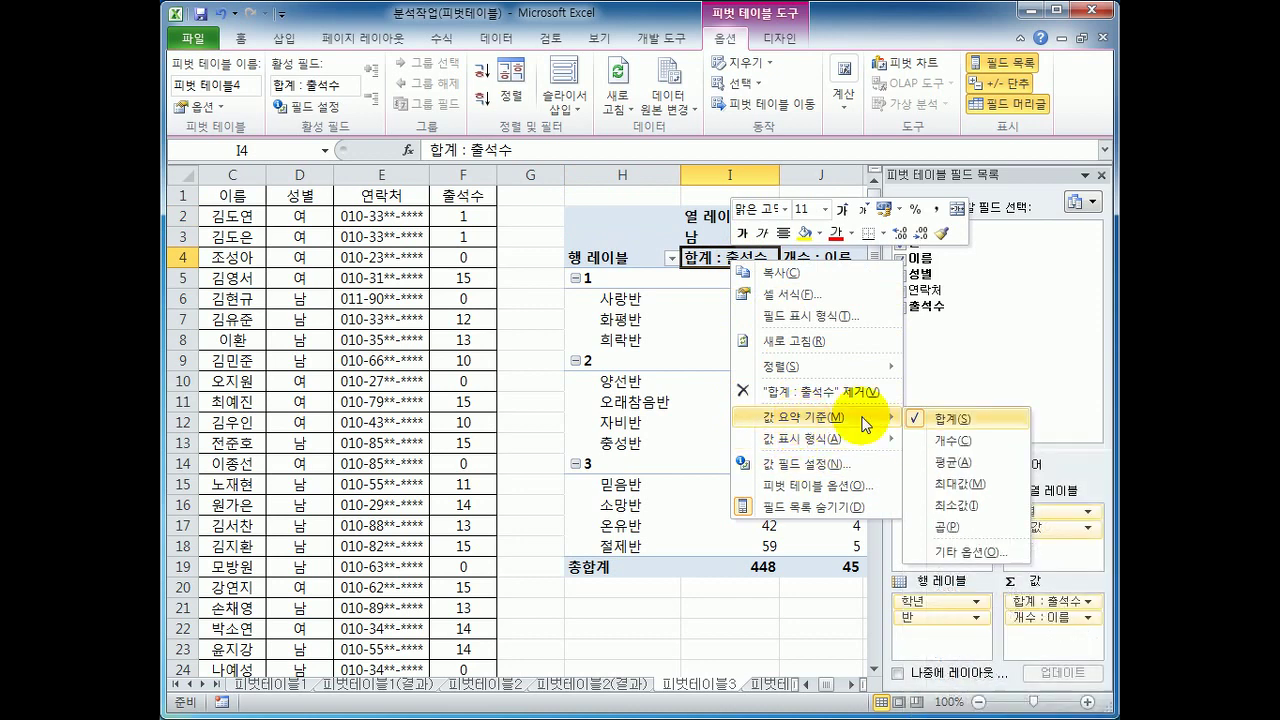
click(948, 466)
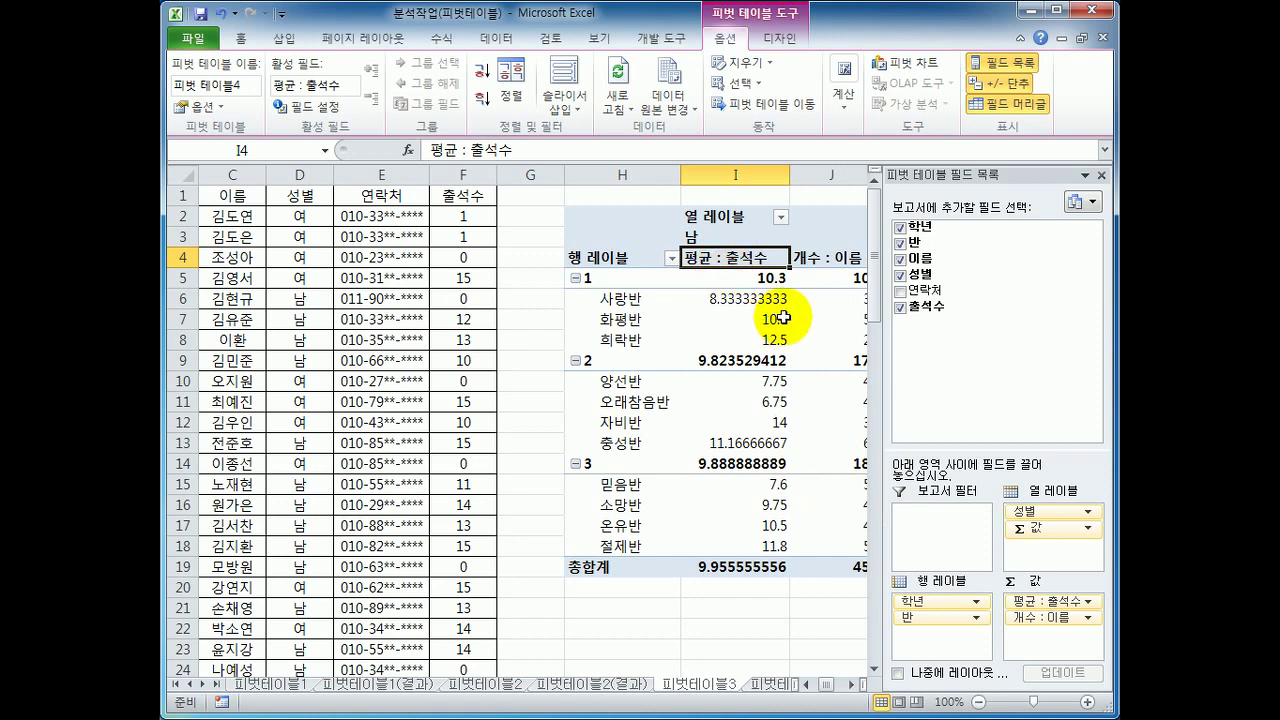
Show the pivot table report layout in outline form (개요 형식으로 표시).
click(780, 40)
click(287, 104)
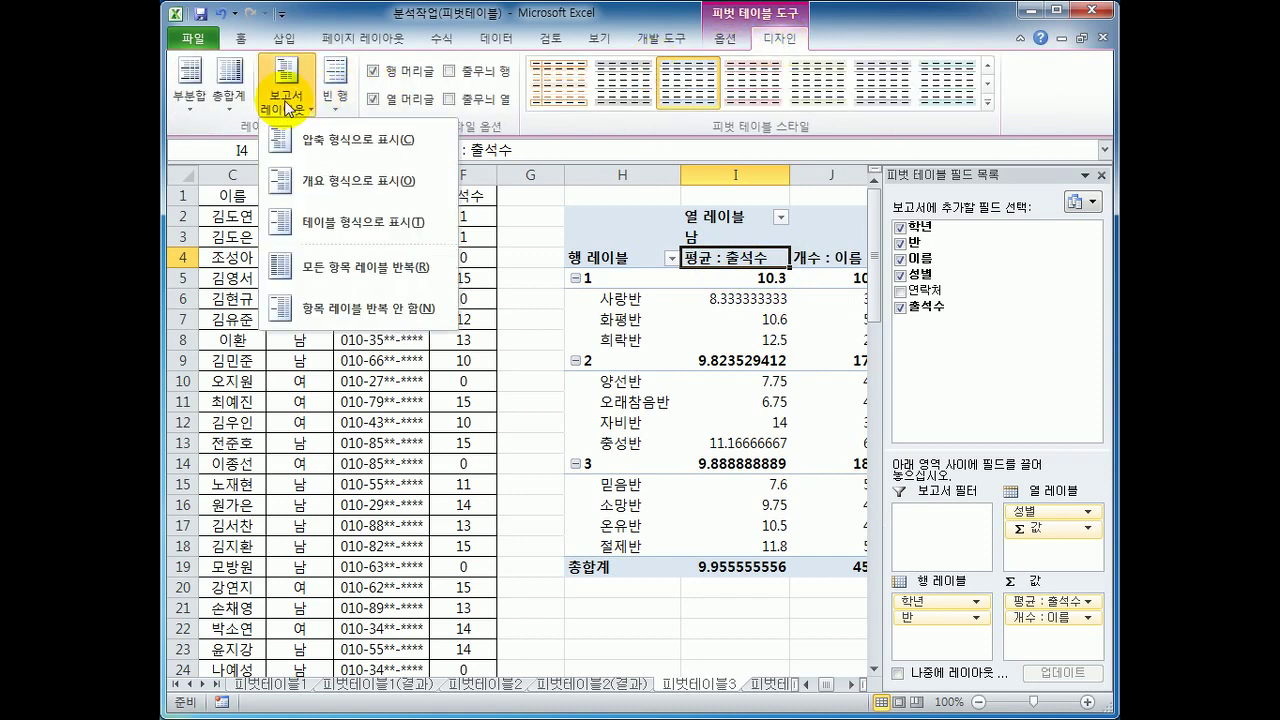
click(349, 181)
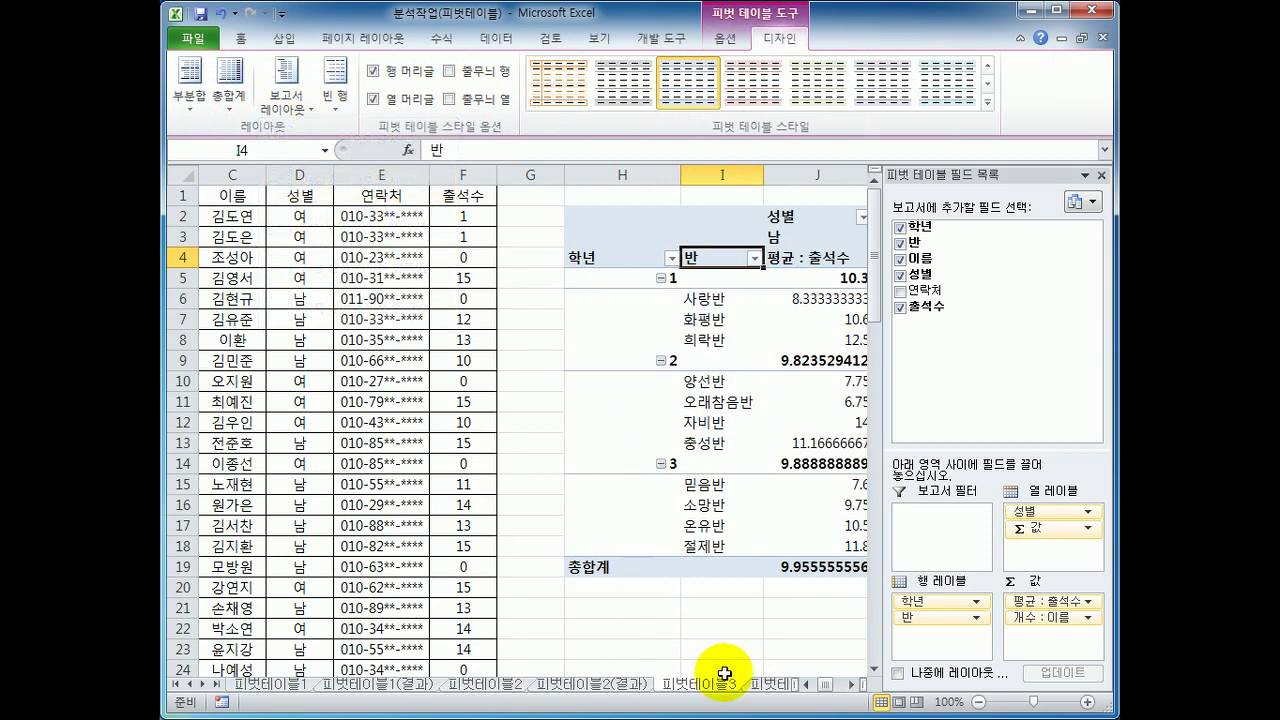
Set the number format of the 평균 : 출석수 value field to the 숫자 category with 0 decimal places.
click(855, 685)
click(855, 685)
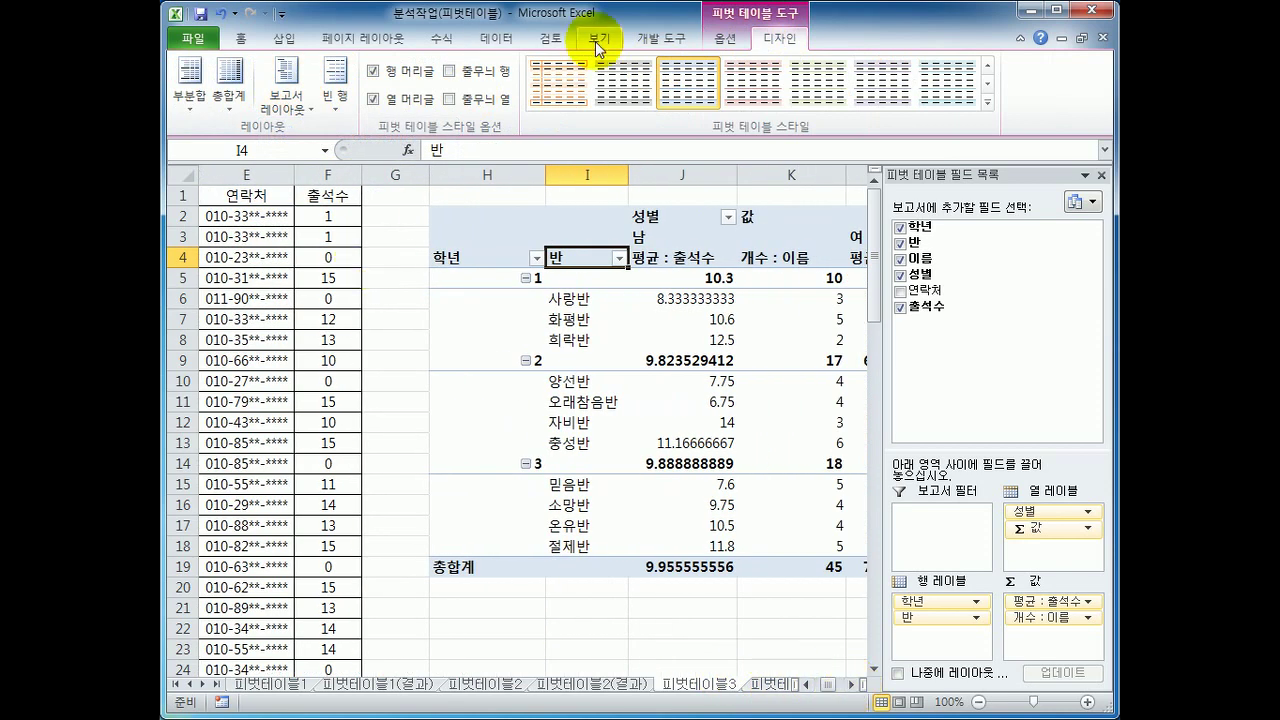
click(654, 260)
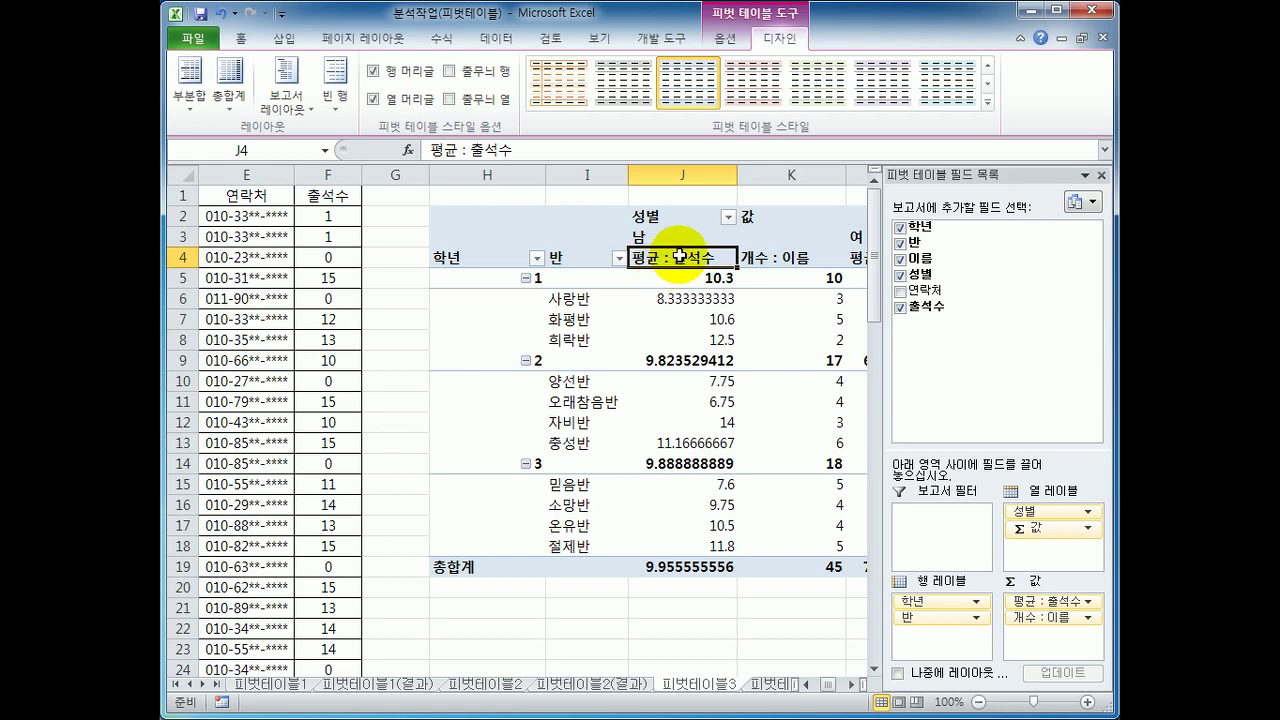
right_click(680, 257)
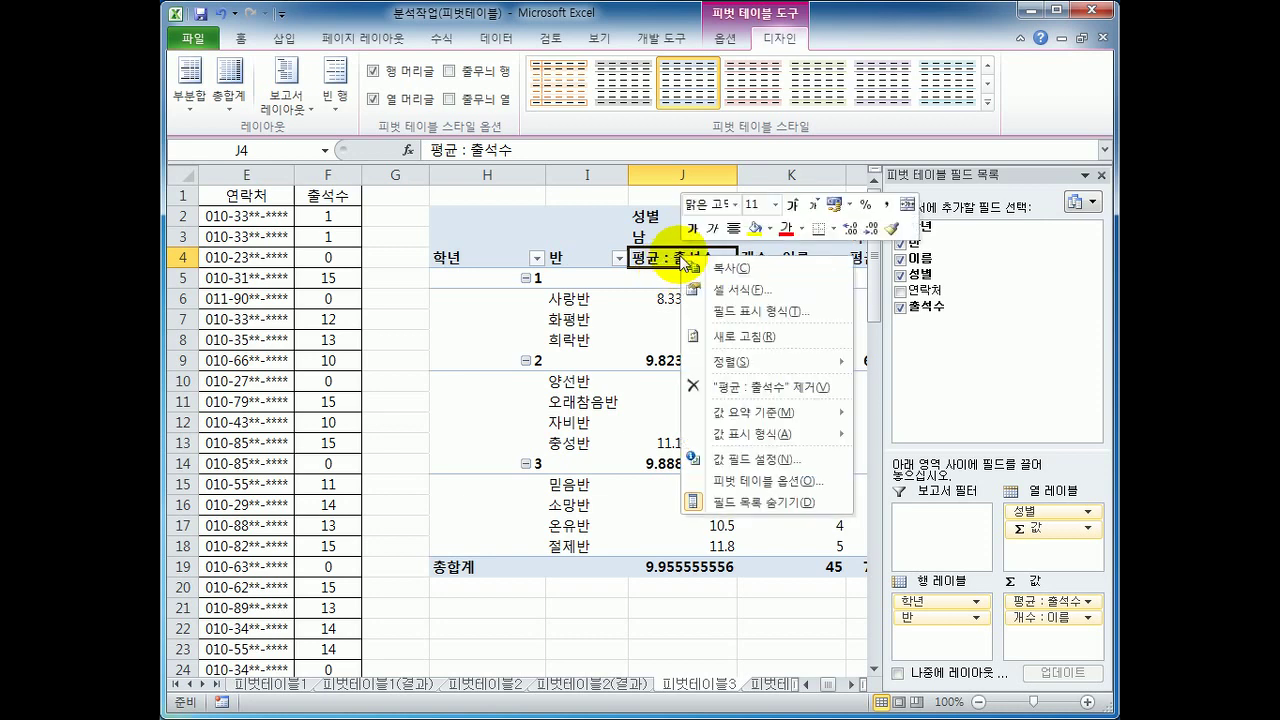
click(754, 461)
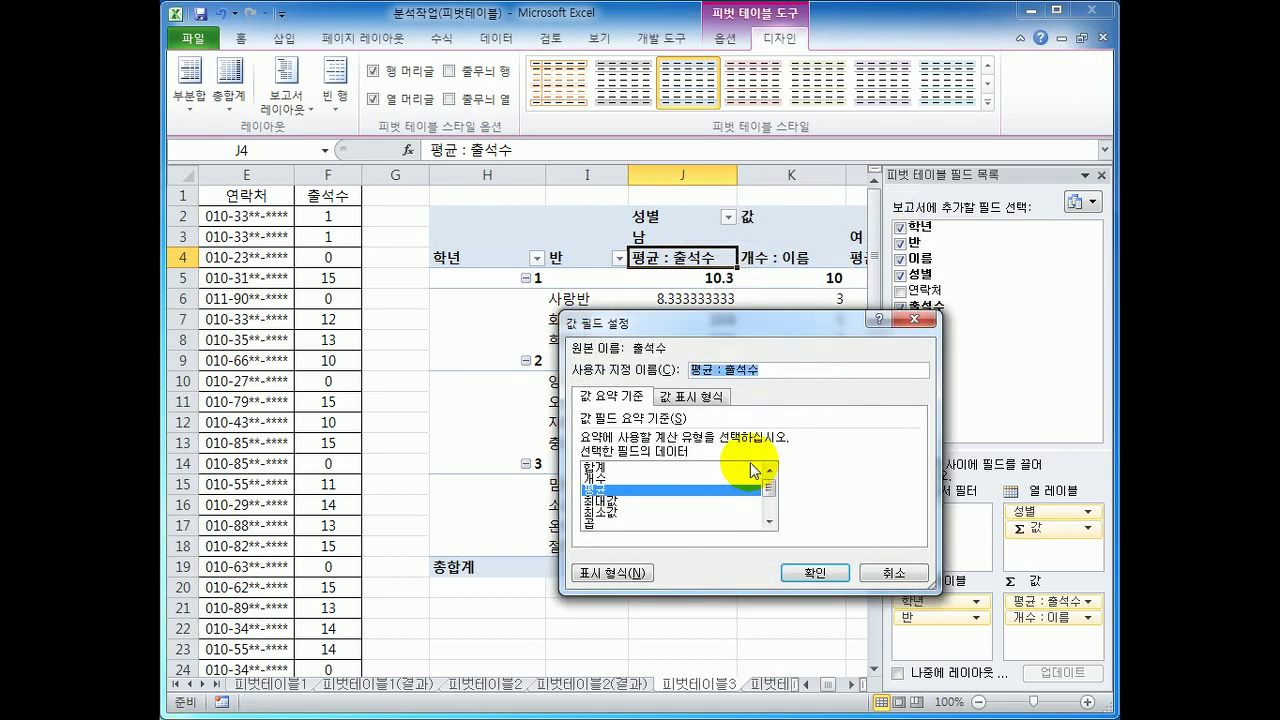
click(613, 575)
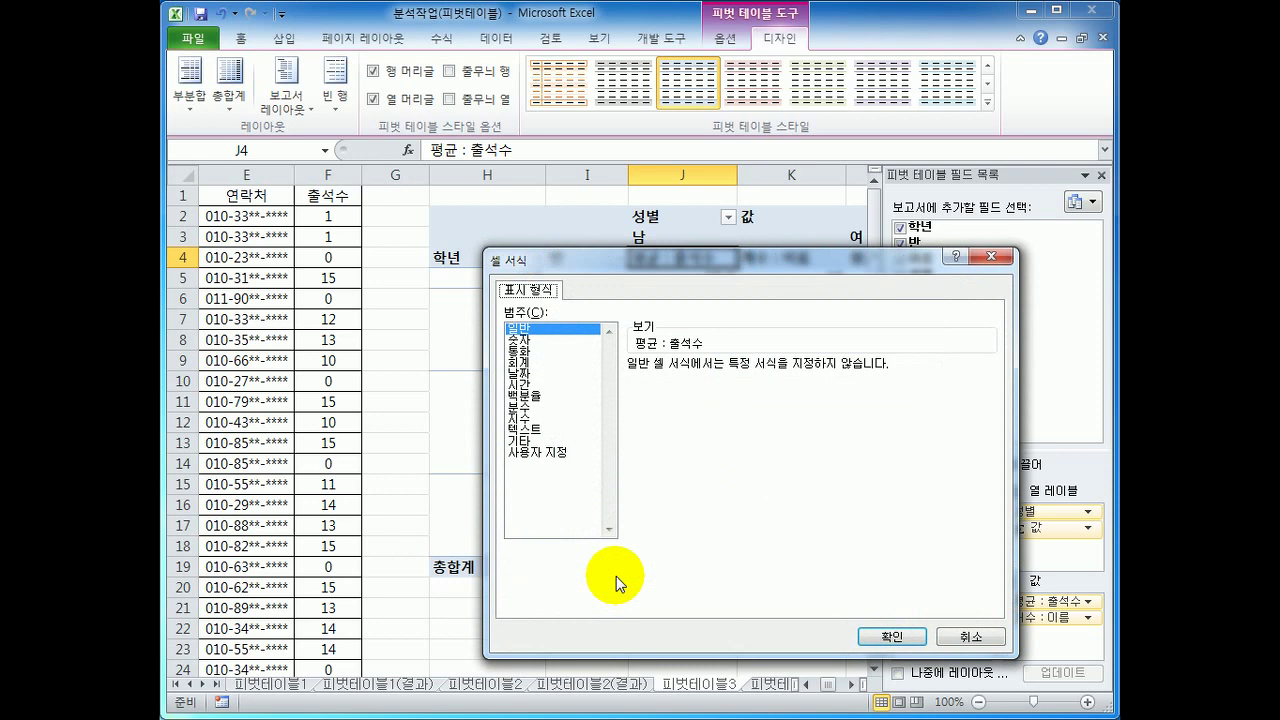
click(531, 341)
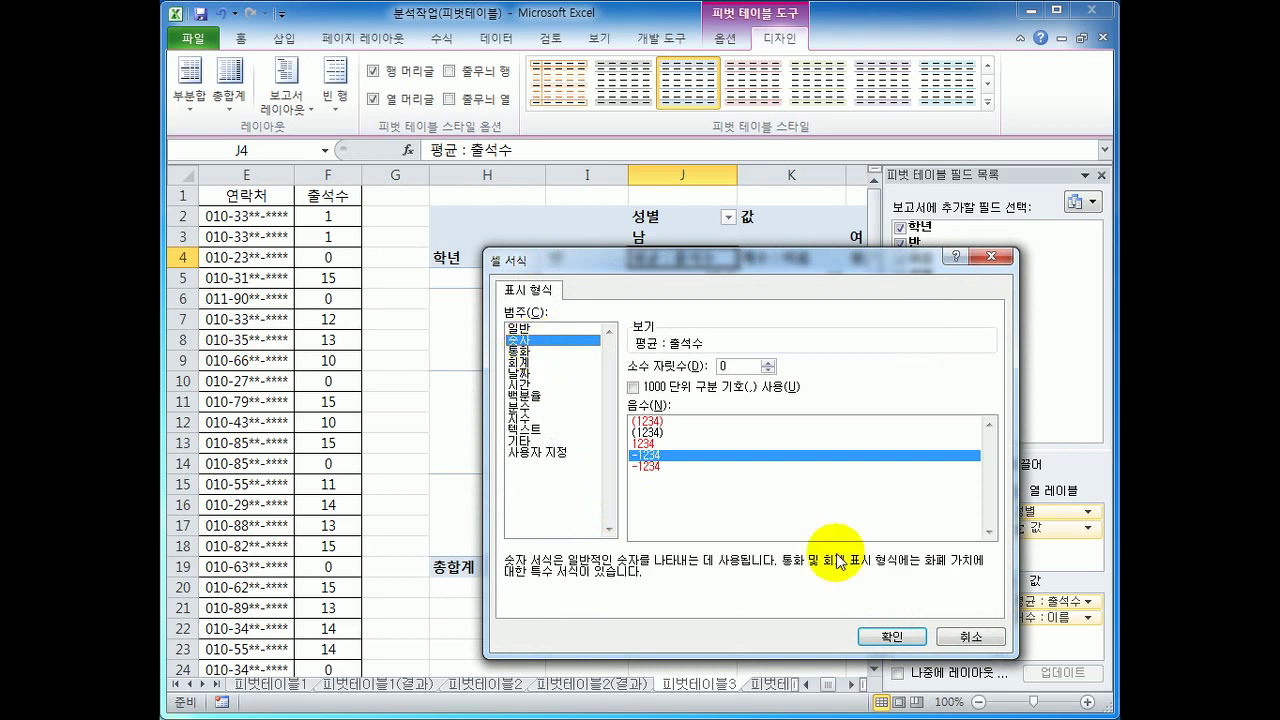
click(891, 636)
click(836, 578)
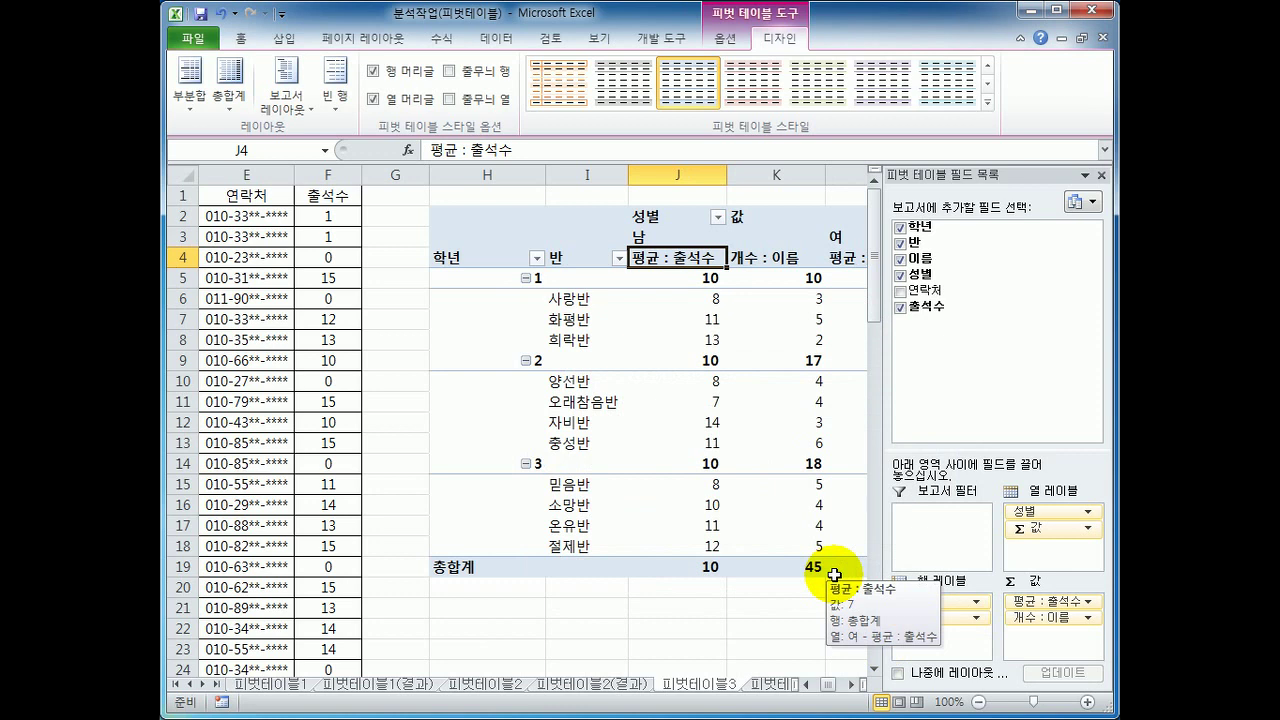
Give the 개수 : 이름 value field the custom name 학생수.
click(750, 268)
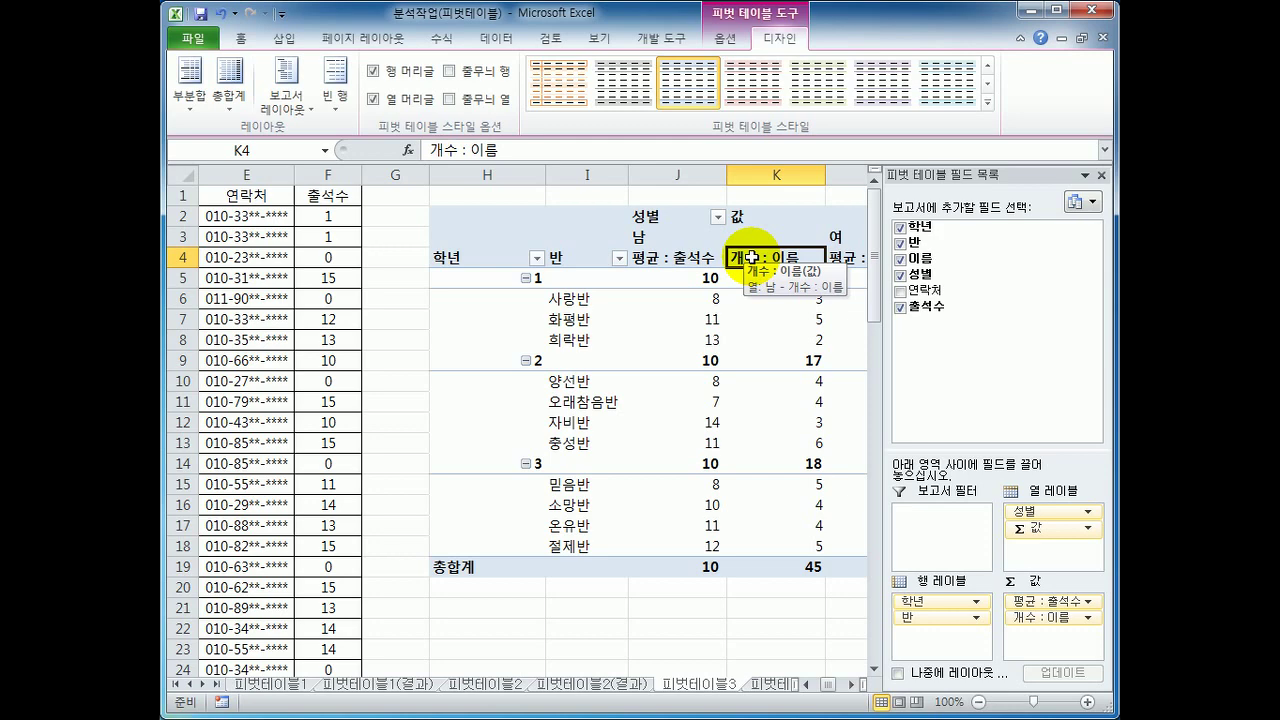
right_click(751, 258)
click(813, 463)
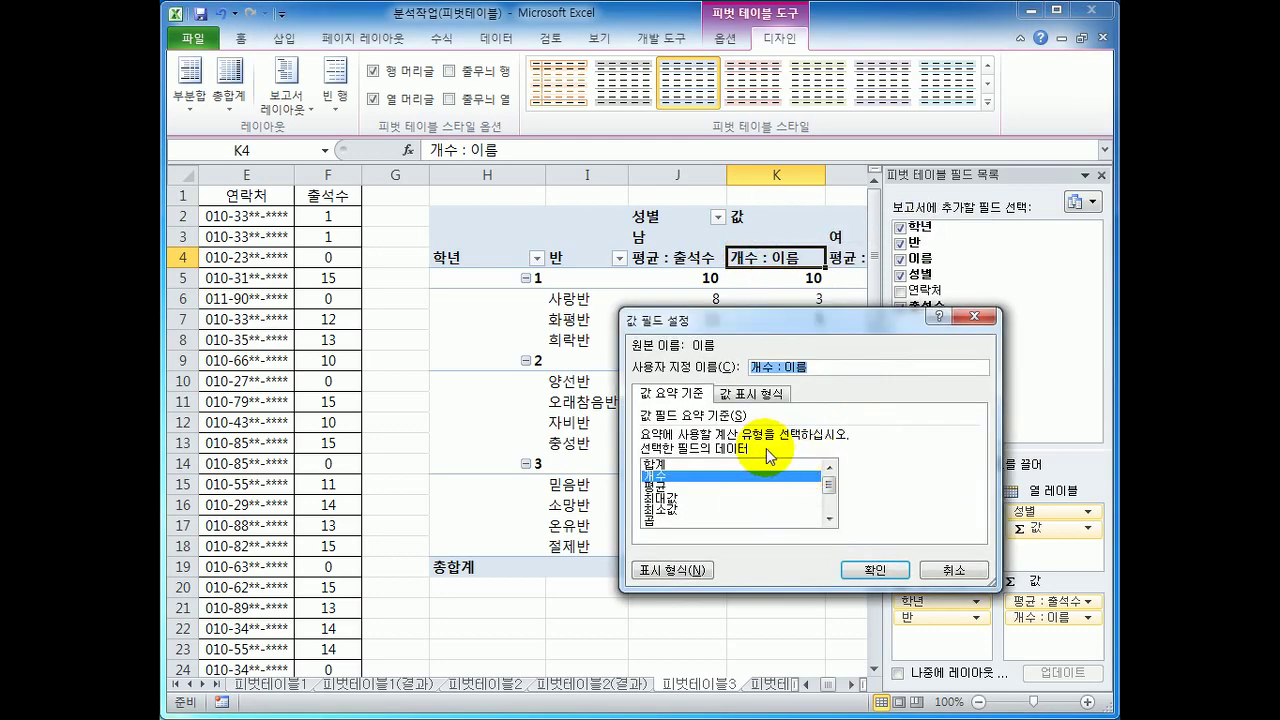
text(학생수)
click(897, 577)
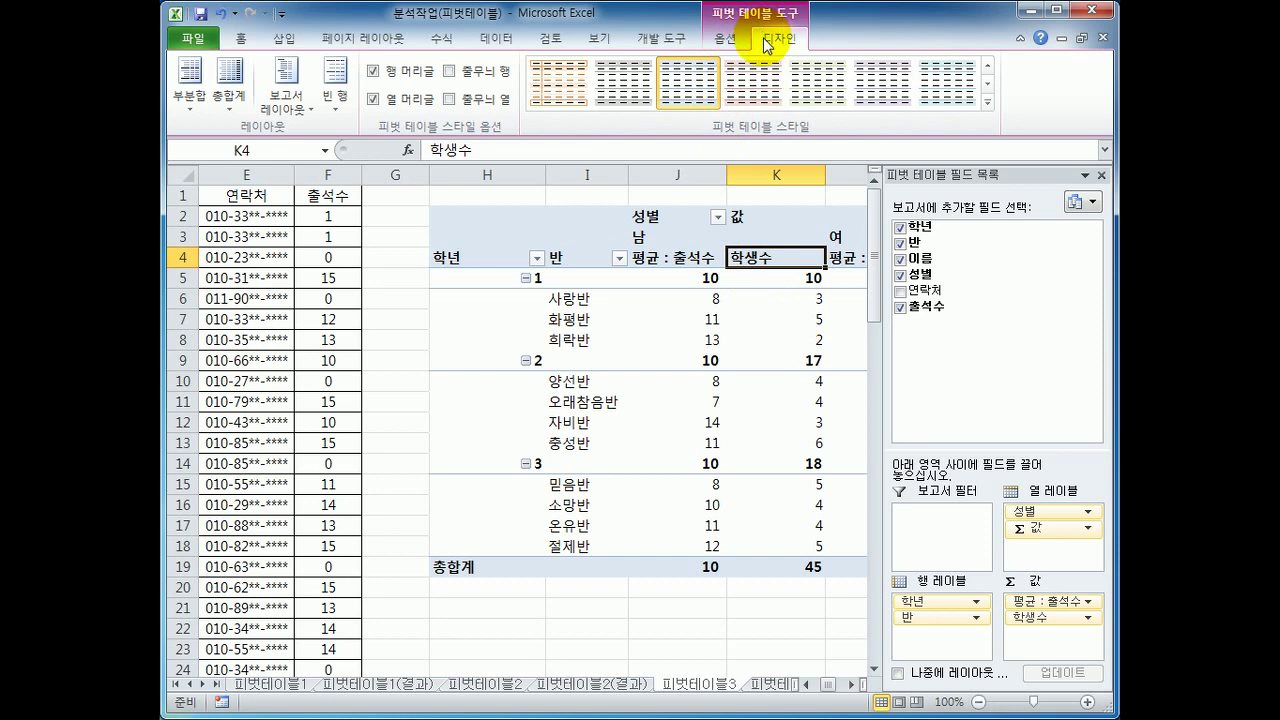
Show all subtotals at the bottom of each group and apply the third style in the second row of the 밝게 group.
click(196, 108)
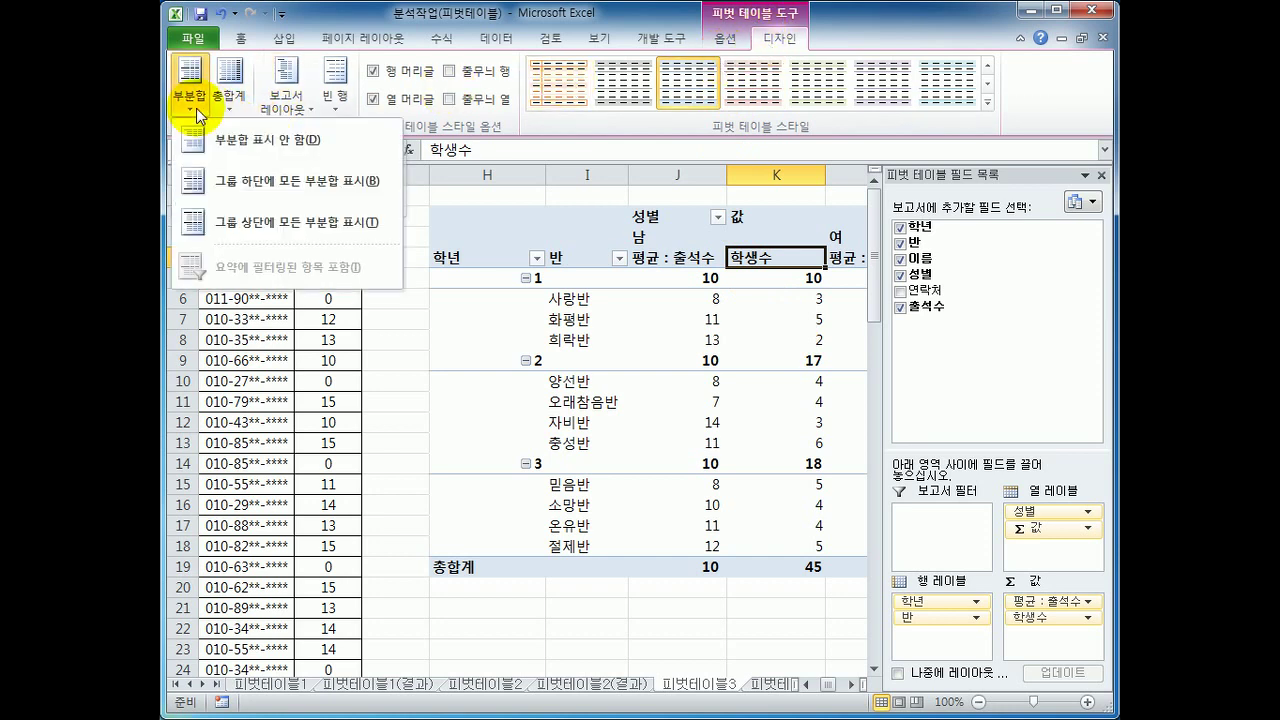
click(230, 185)
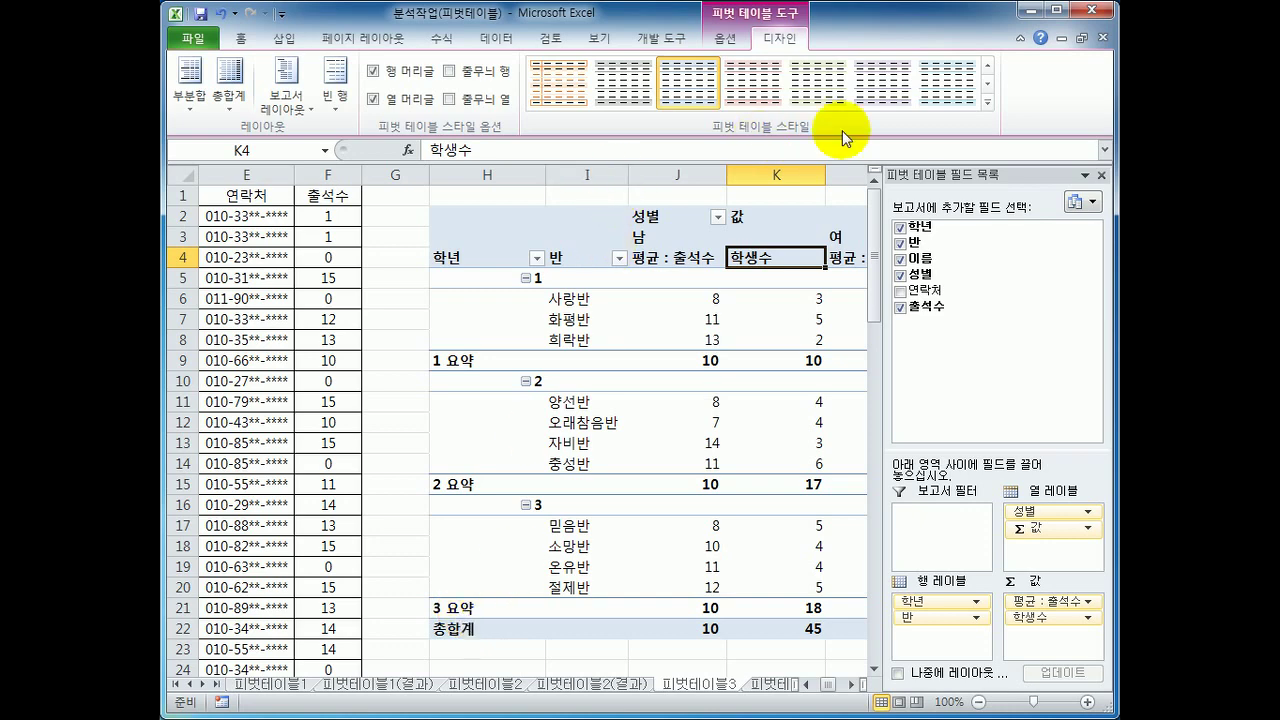
click(987, 102)
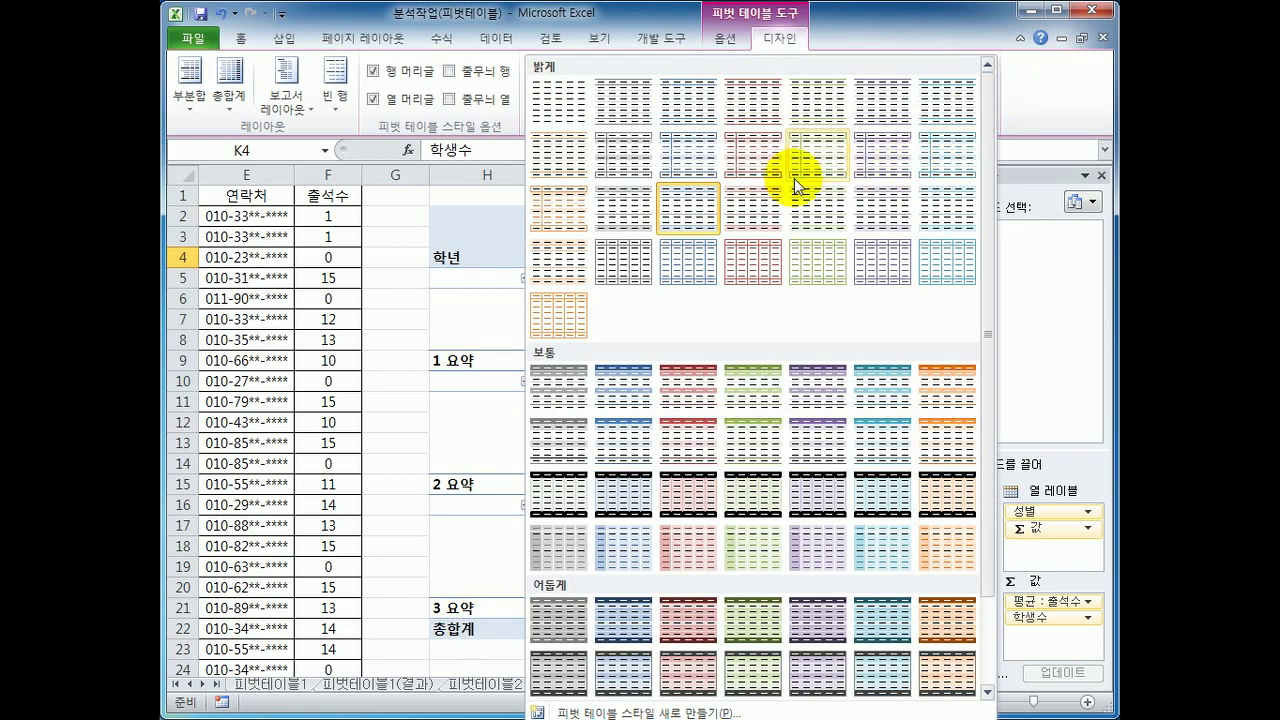
click(690, 166)
mouse_move(721, 336)
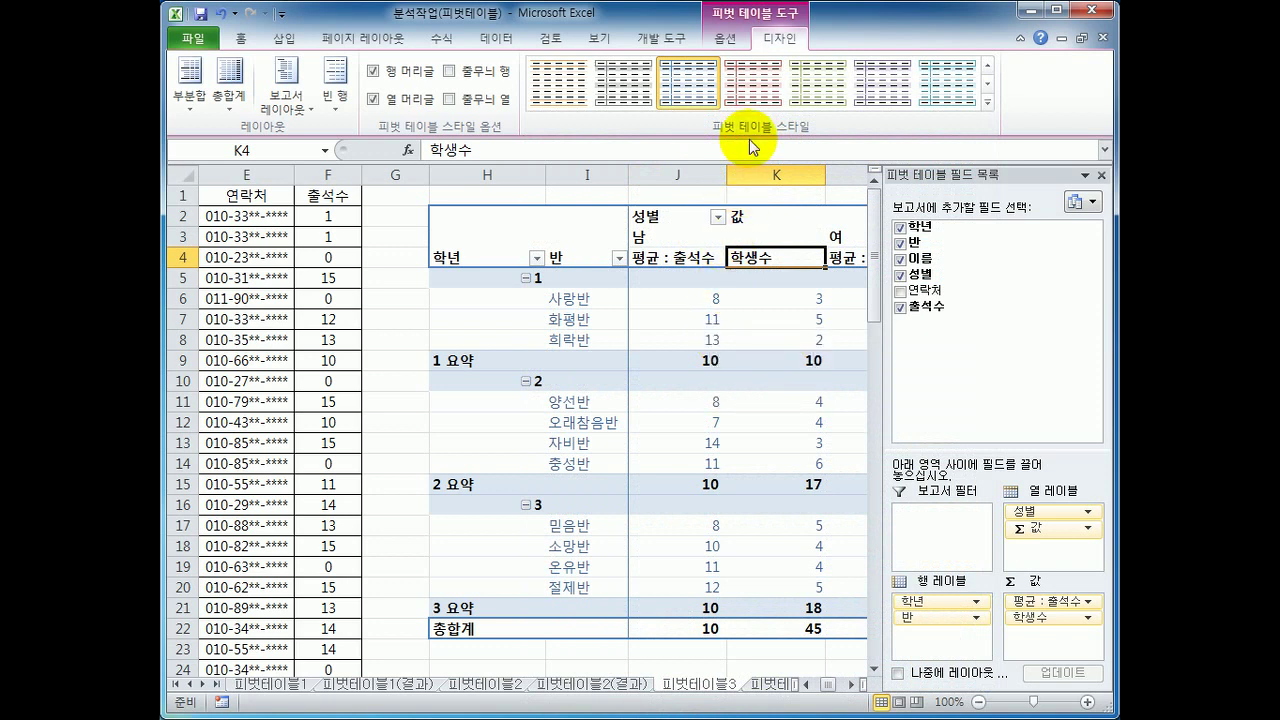
Hide the +/- buttons of the pivot table and check it against the 피벗테이블3(결과) sheet.
click(736, 44)
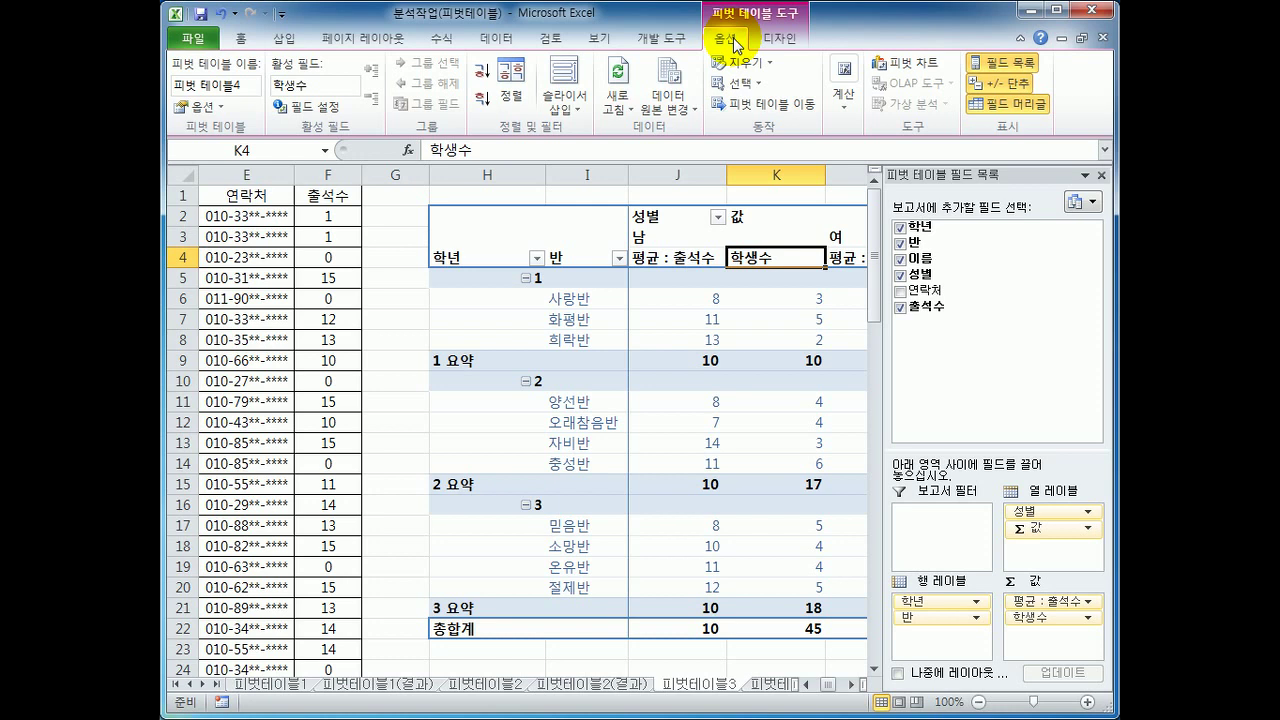
click(986, 87)
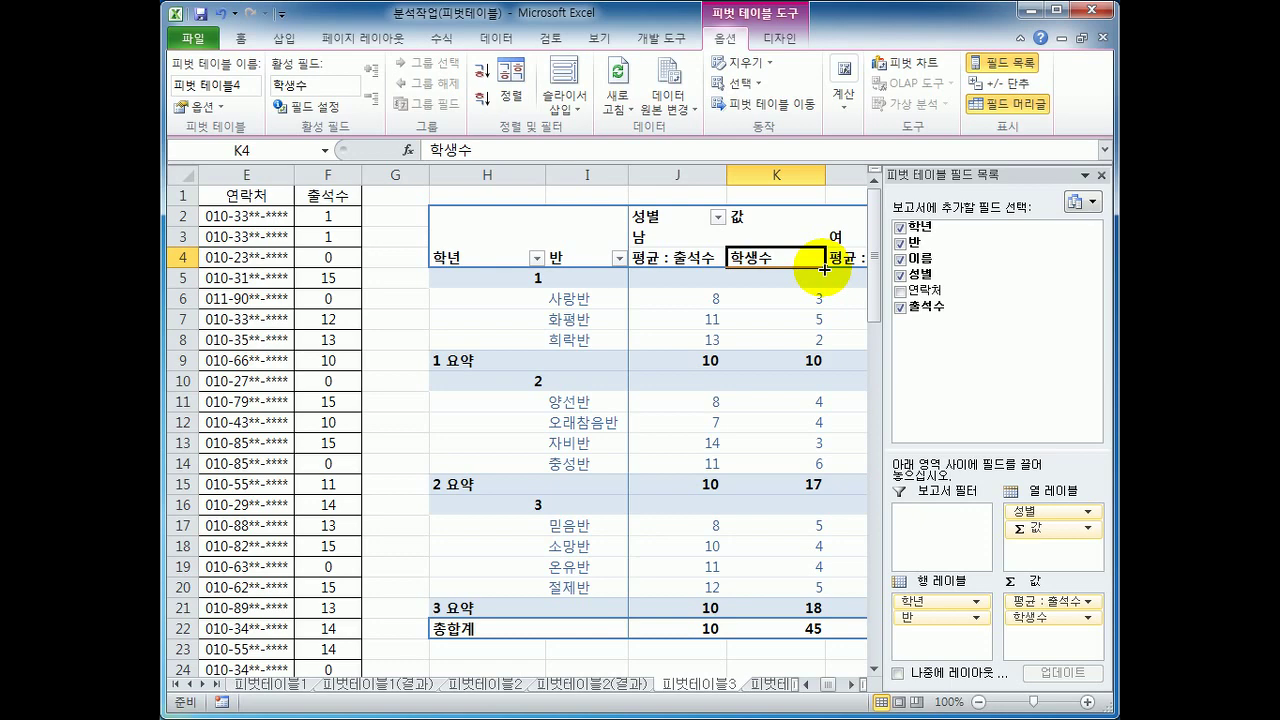
click(770, 685)
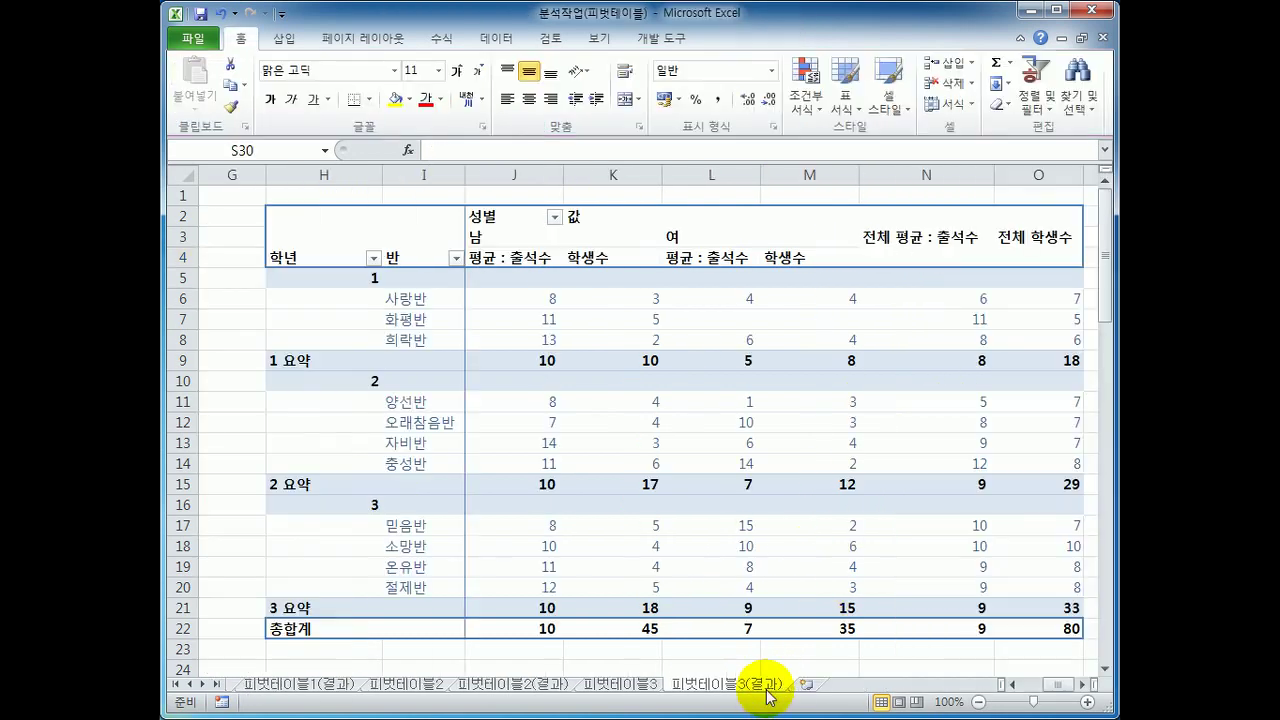
click(650, 686)
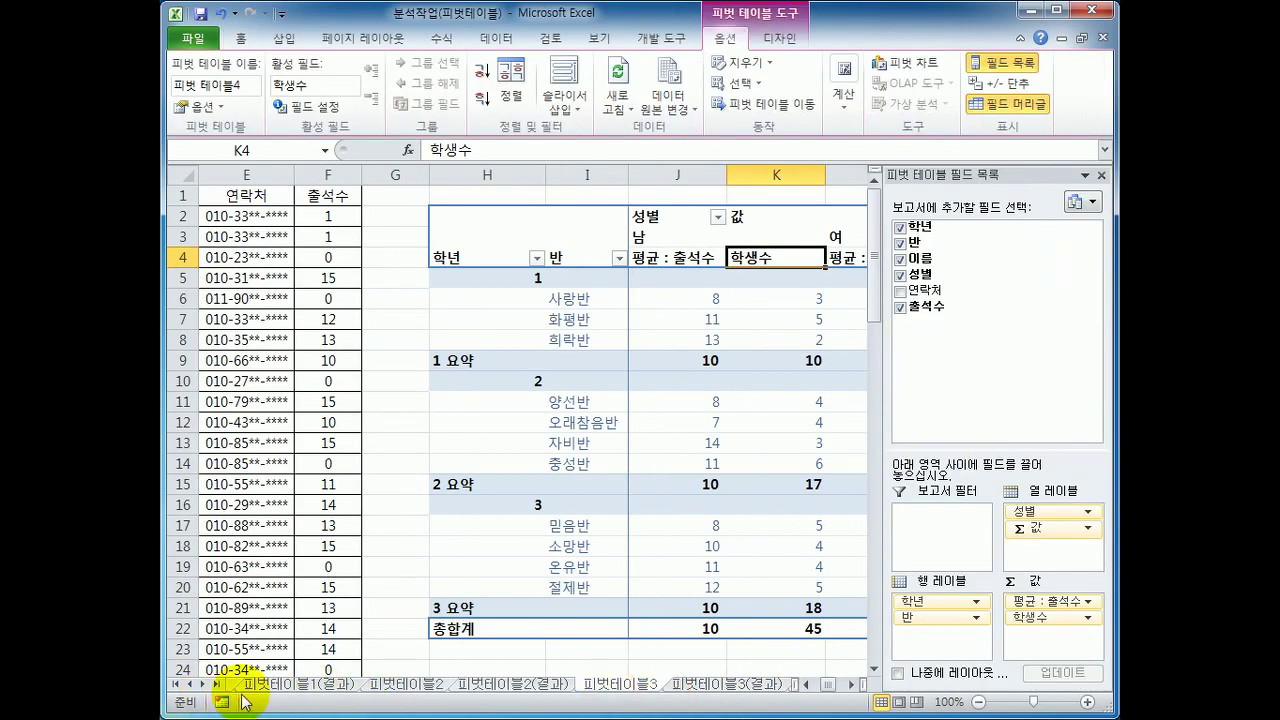
Close the field list to view the whole pivot table on 피벗테이블3 and compare it with 피벗테이블3(결과).
click(849, 685)
click(849, 685)
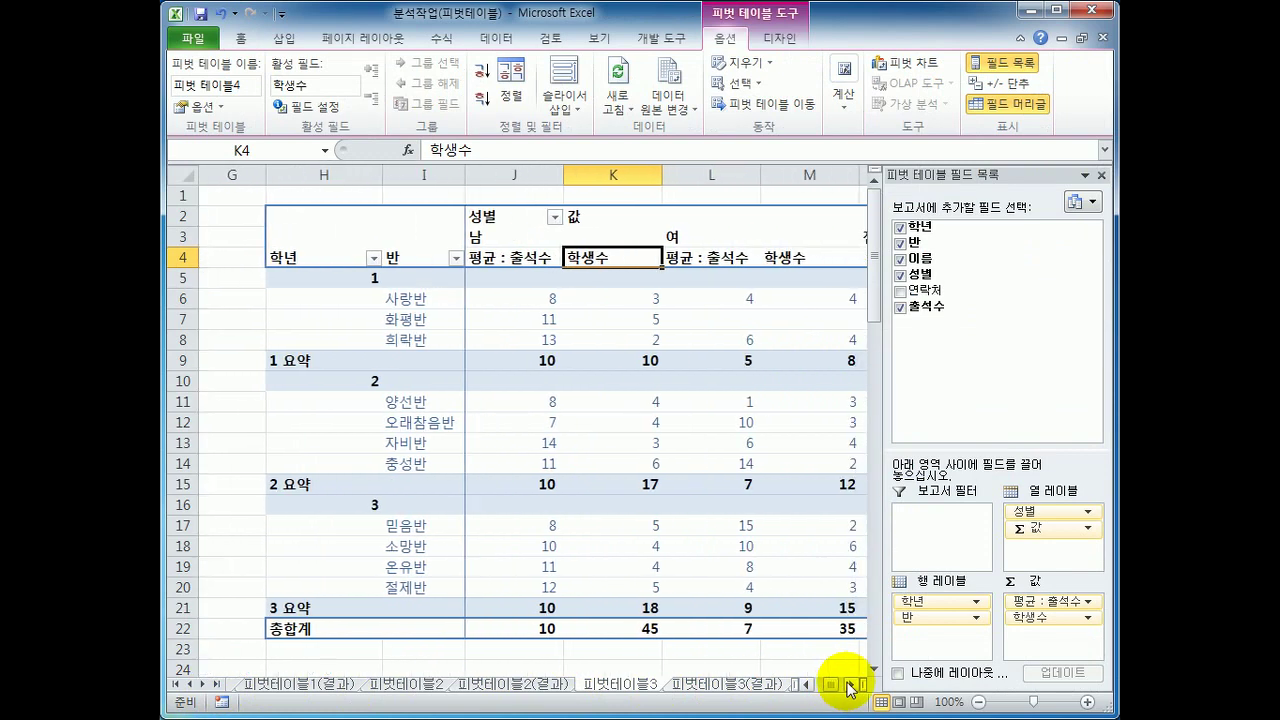
click(849, 685)
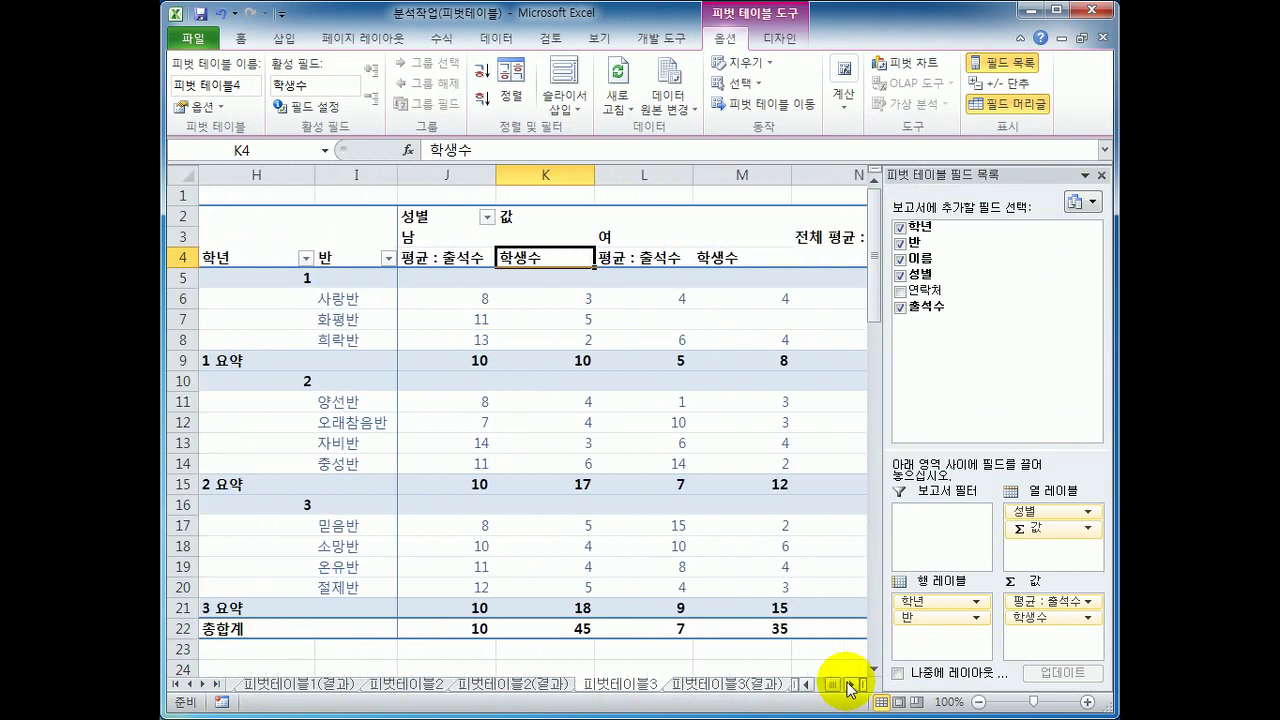
click(1101, 175)
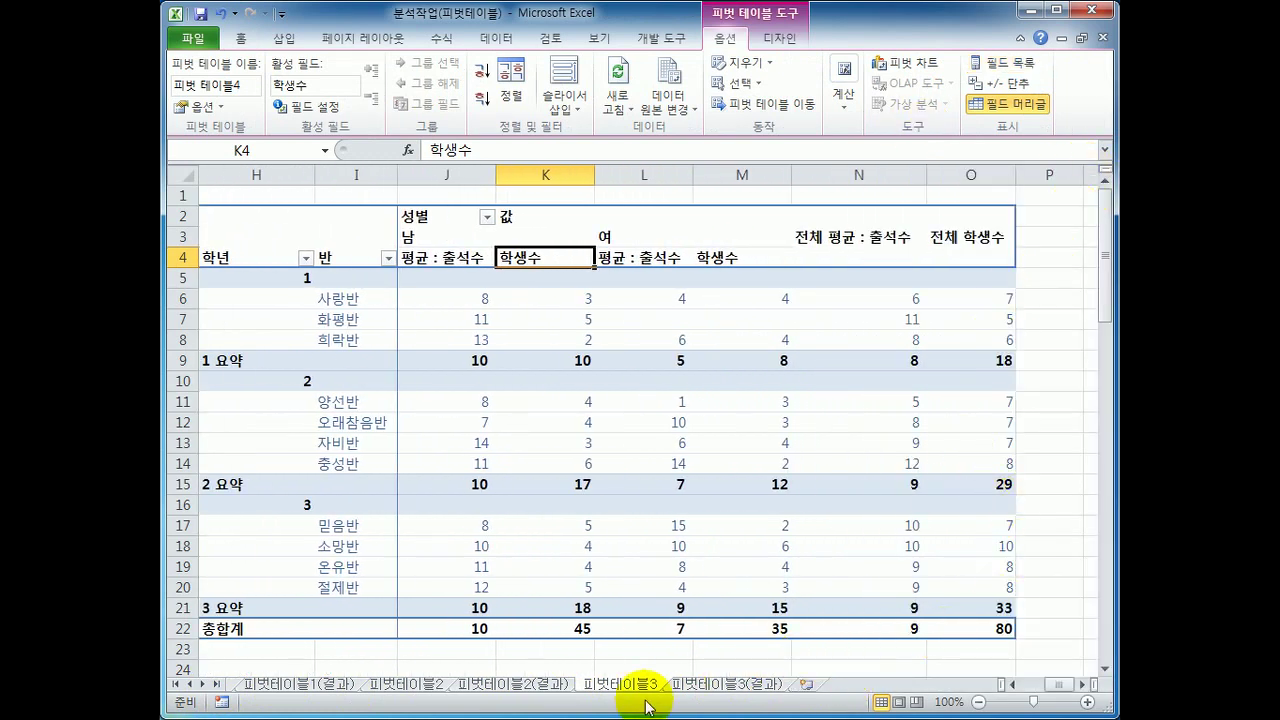
click(724, 690)
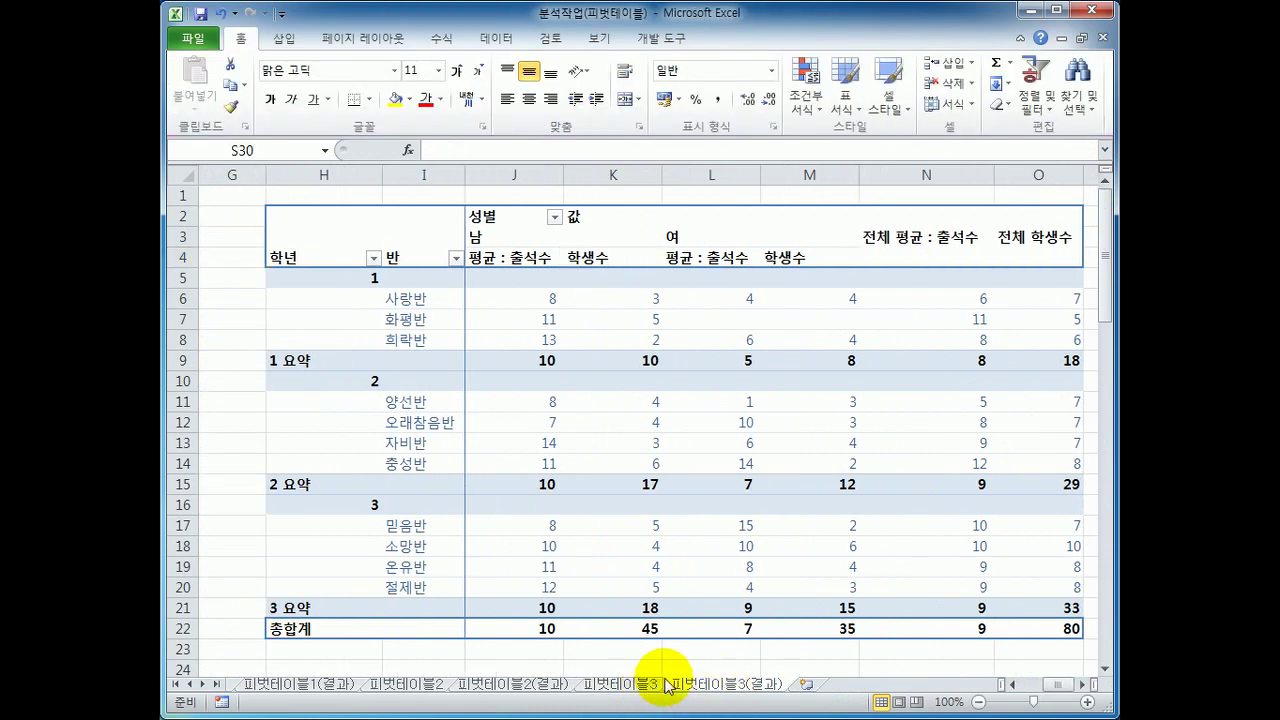